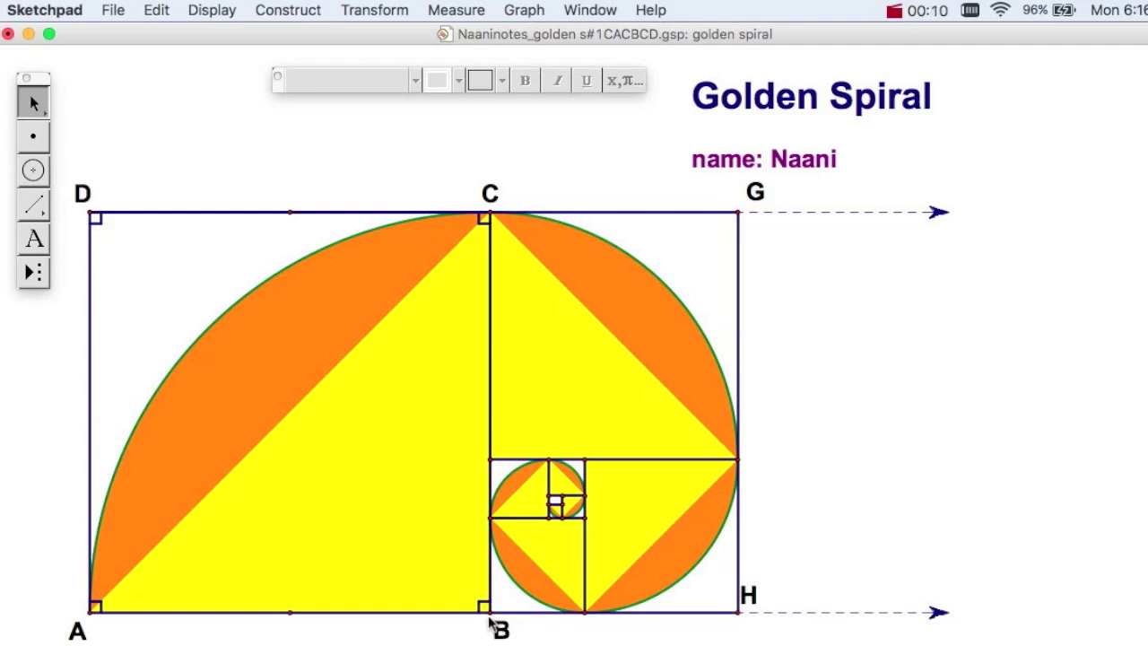
Step: Drag point B to stretch the spiral, then revert to the original square ABCD
drag(489, 613, 486, 582)
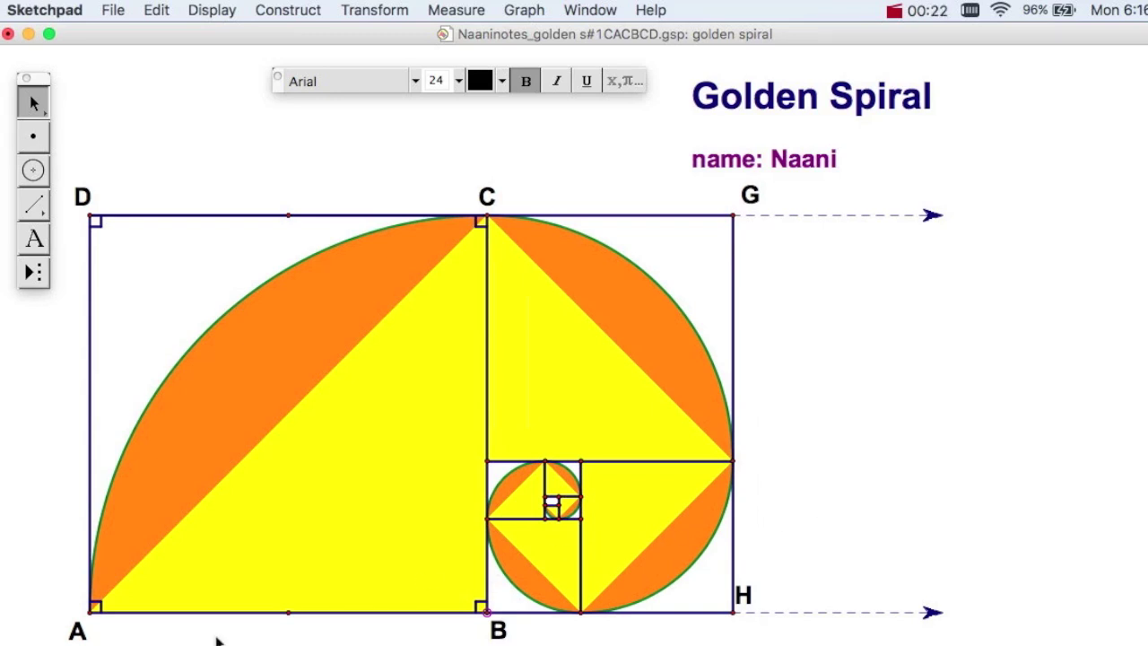
key(super+shift+z)
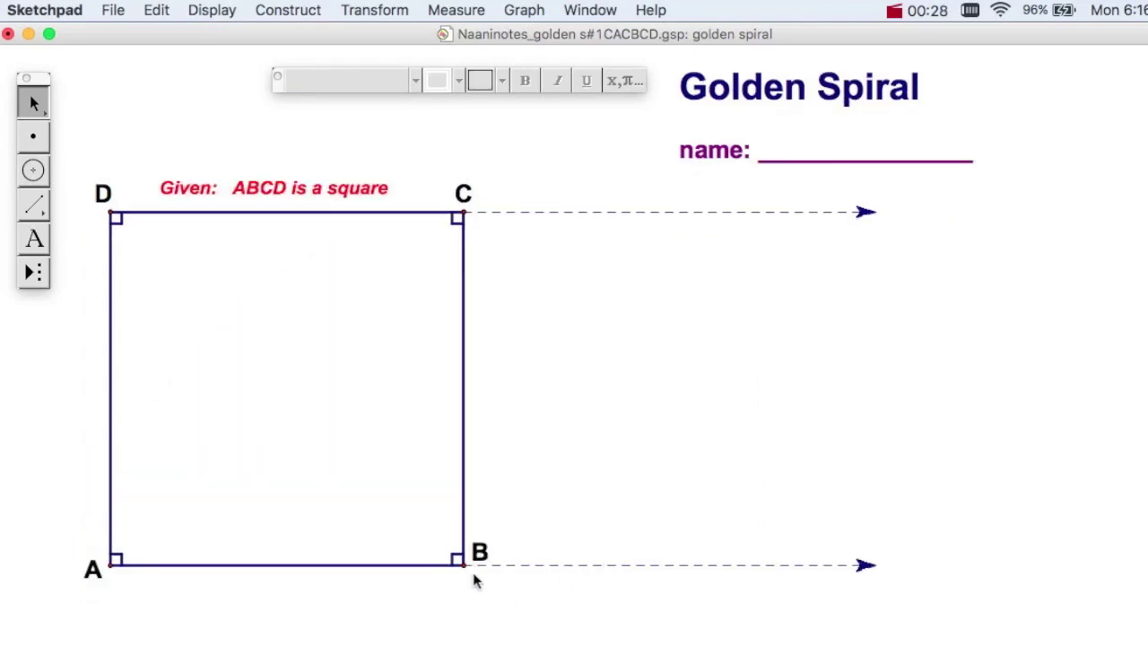
Step: Resize square ABCD by dragging vertex B left, then slightly back right
drag(465, 565, 438, 556)
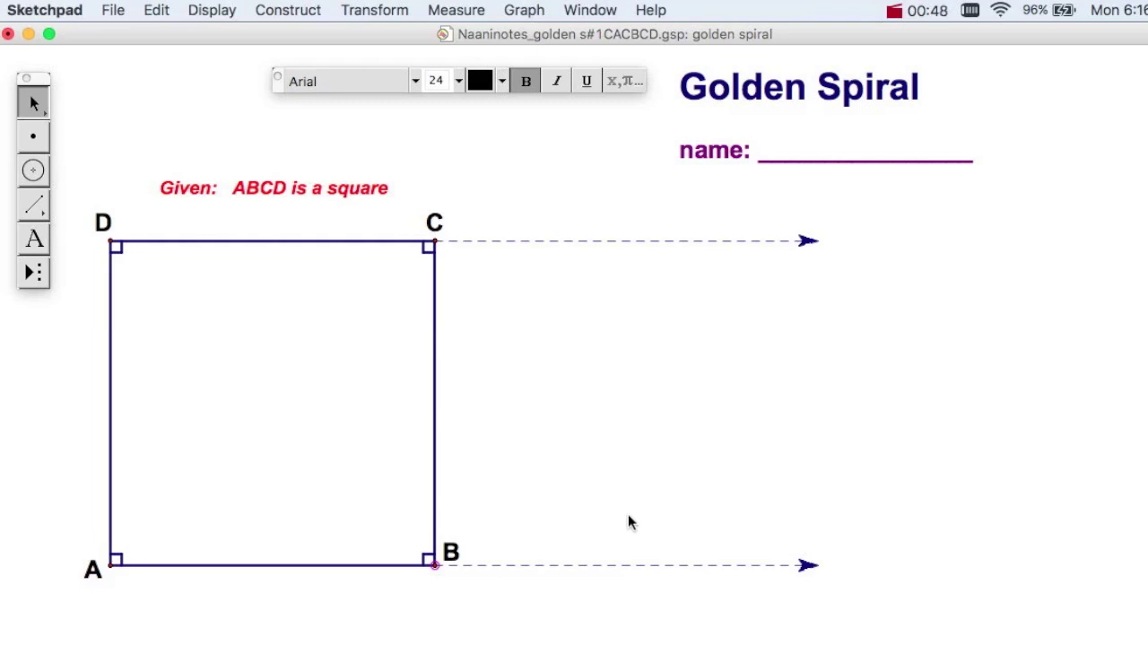
click(628, 517)
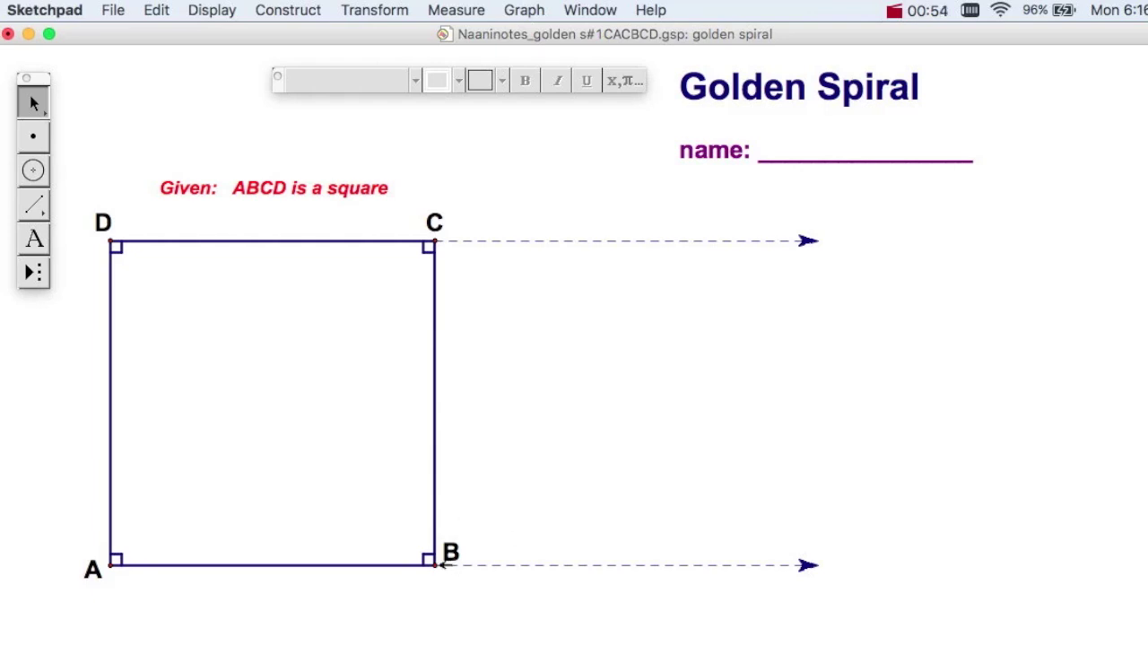
drag(436, 565, 445, 566)
click(608, 513)
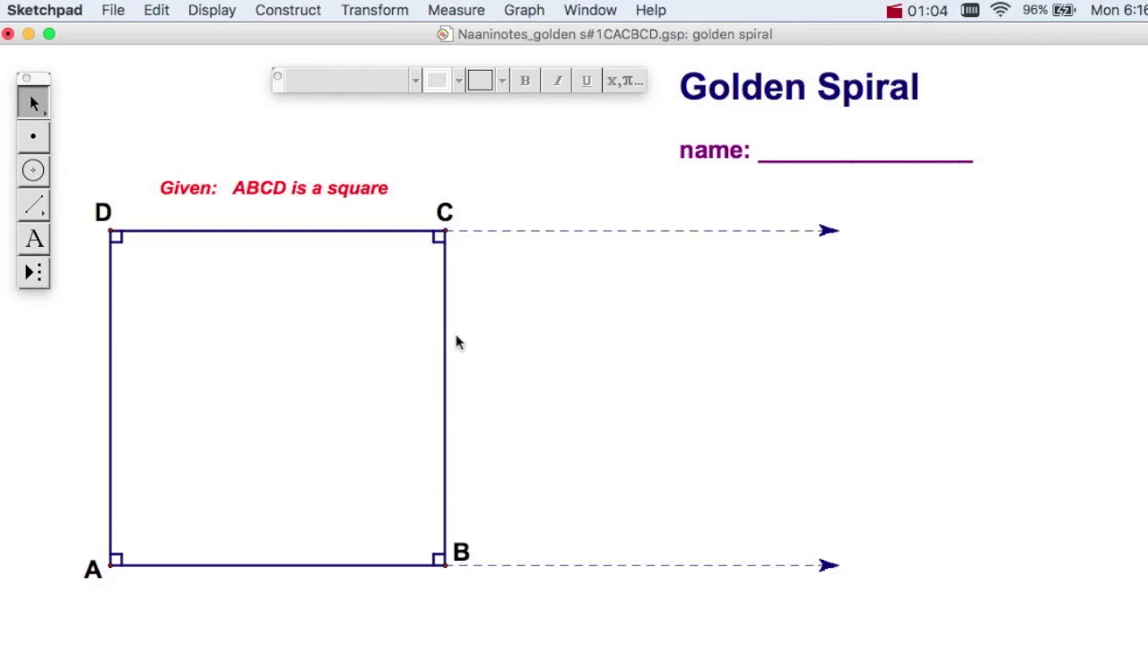
Step: Construct the midpoints of sides AB and DC
click(303, 565)
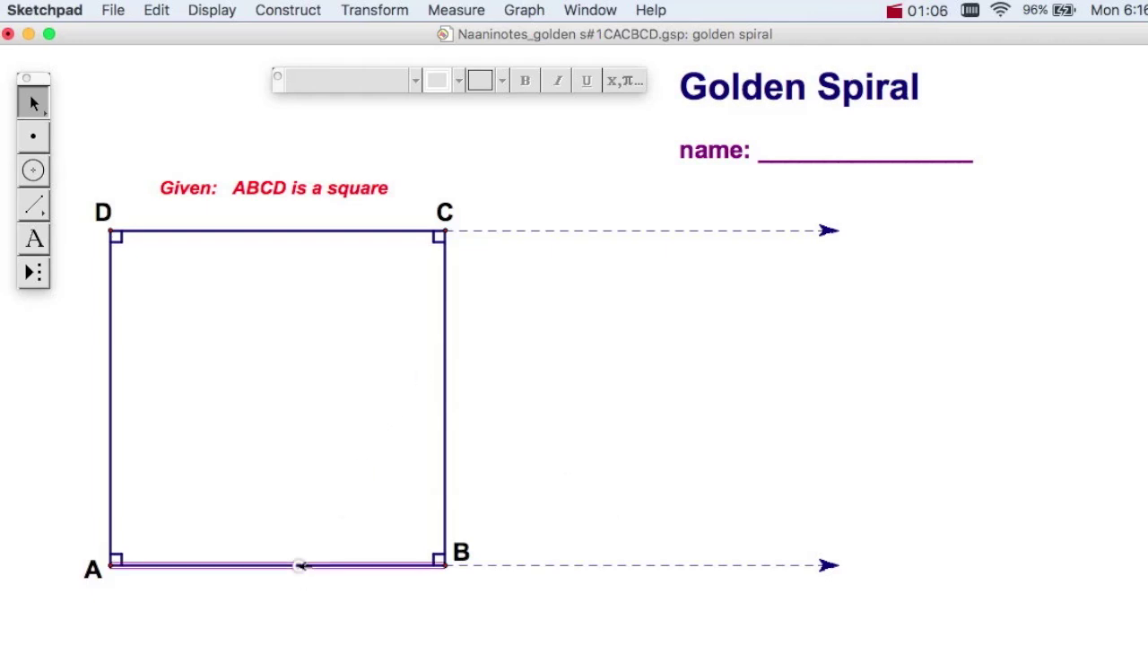
click(356, 230)
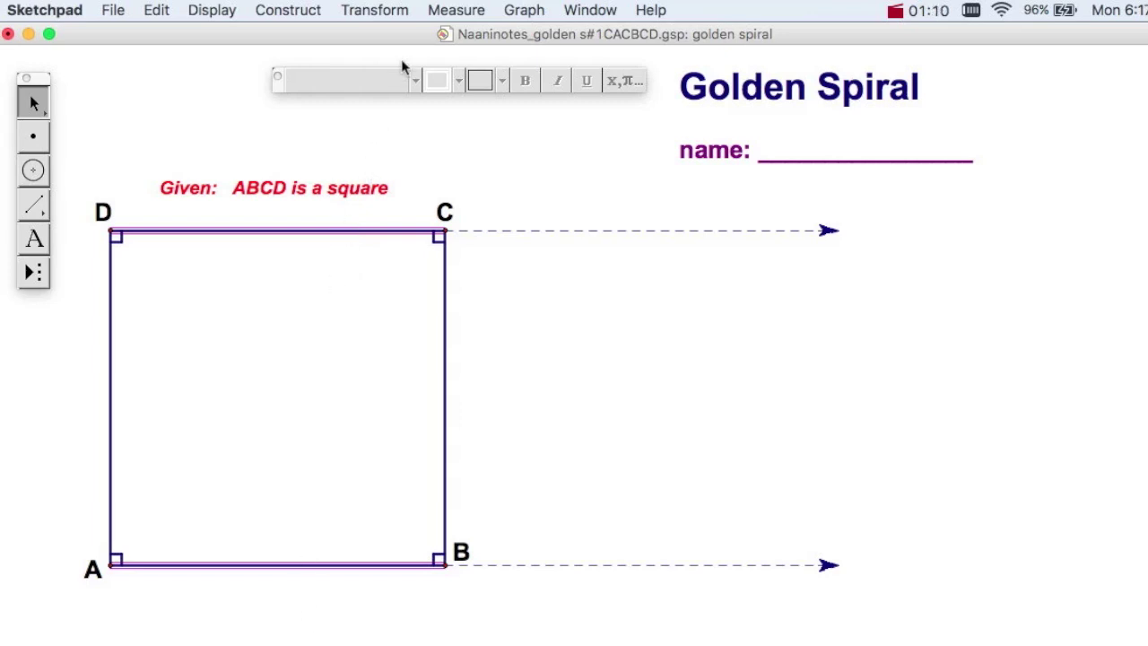
click(297, 7)
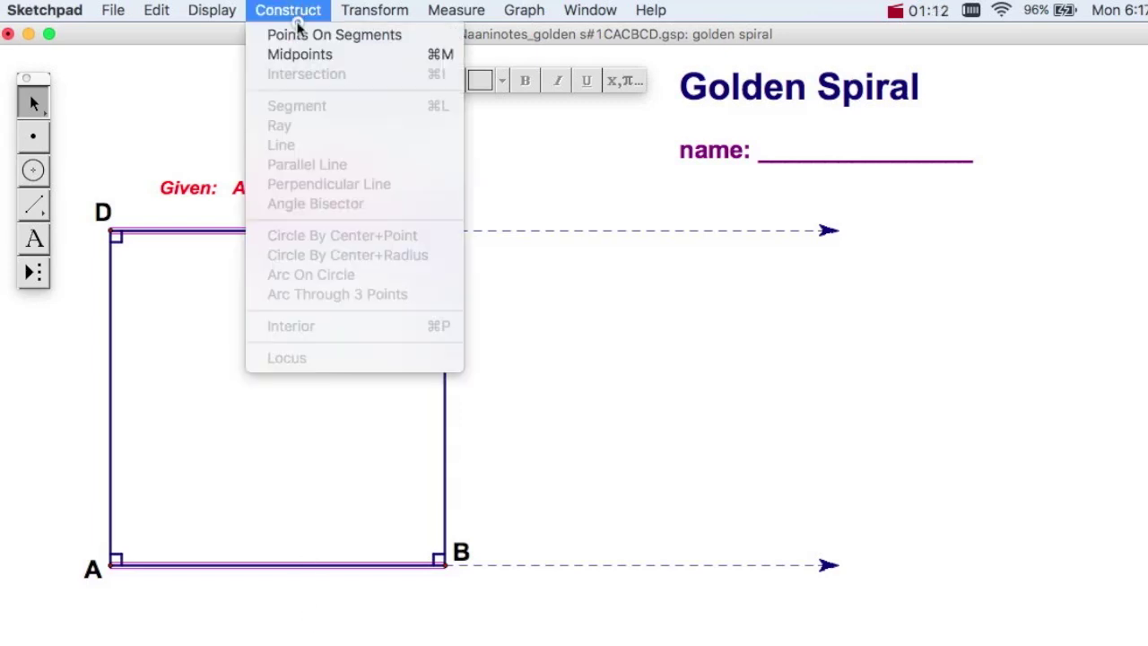
click(300, 55)
click(286, 344)
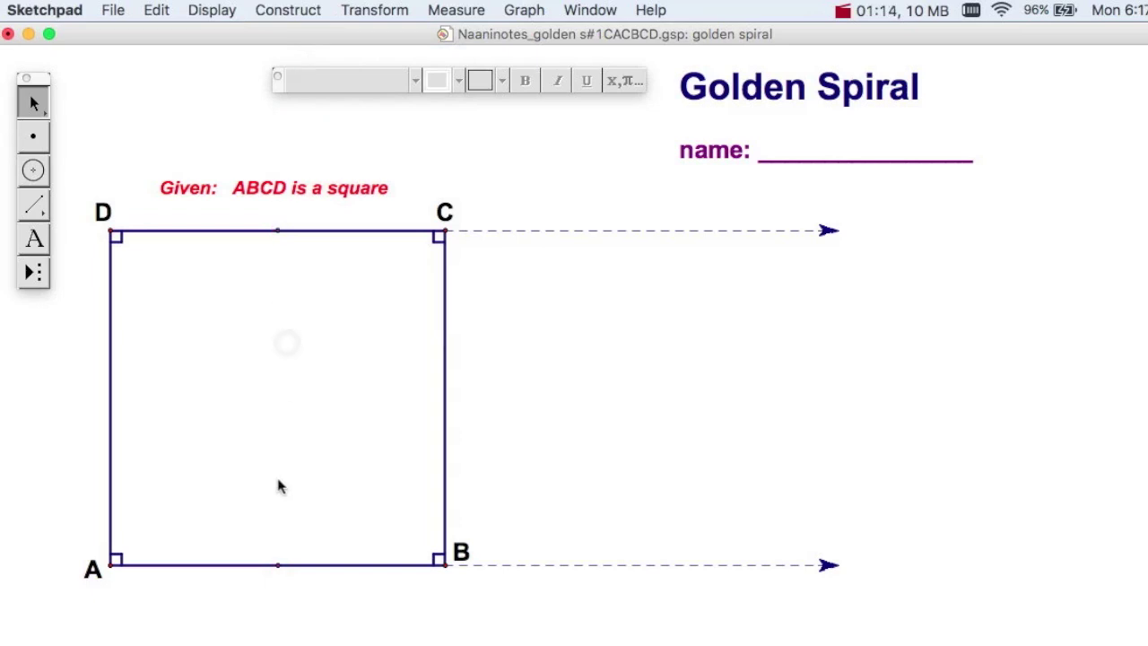
Step: Draw circles from AB's midpoint through C and from DC's midpoint through B
click(34, 171)
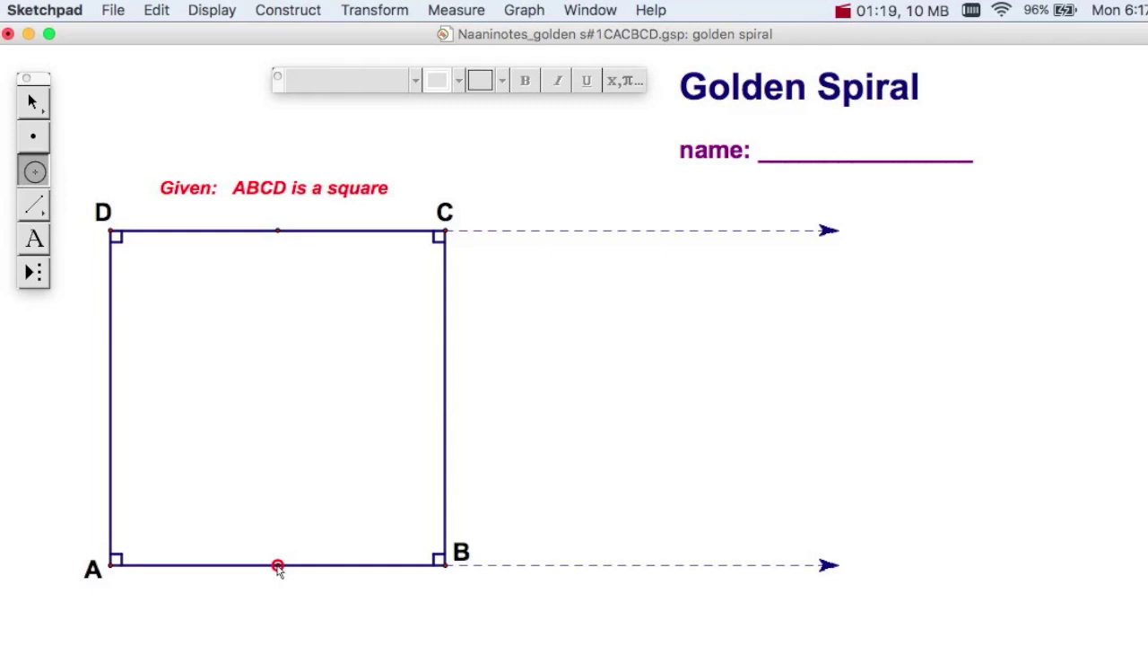
drag(278, 565, 446, 230)
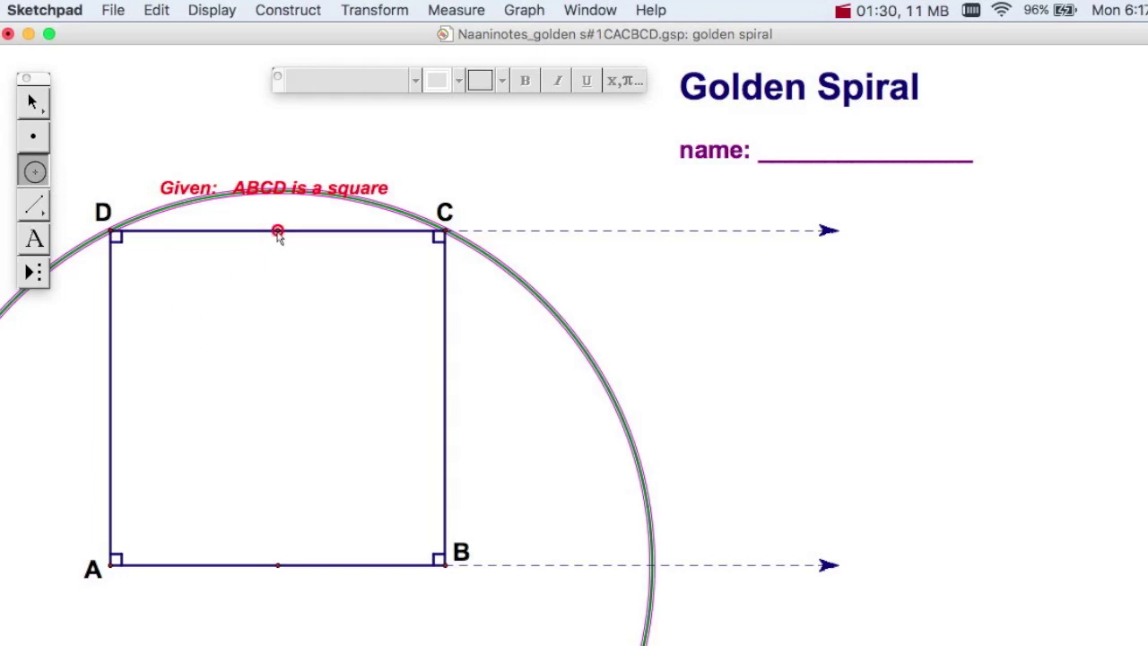
drag(278, 231, 446, 567)
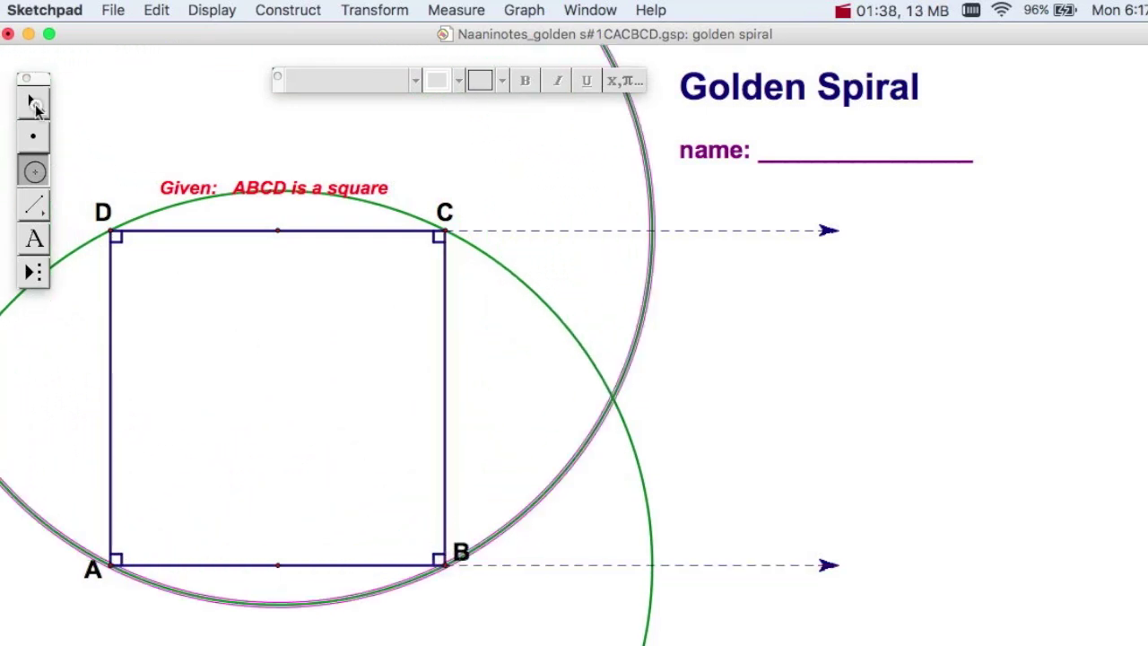
click(33, 103)
Step: Shrink square ABCD slightly by dragging vertex B left
click(278, 401)
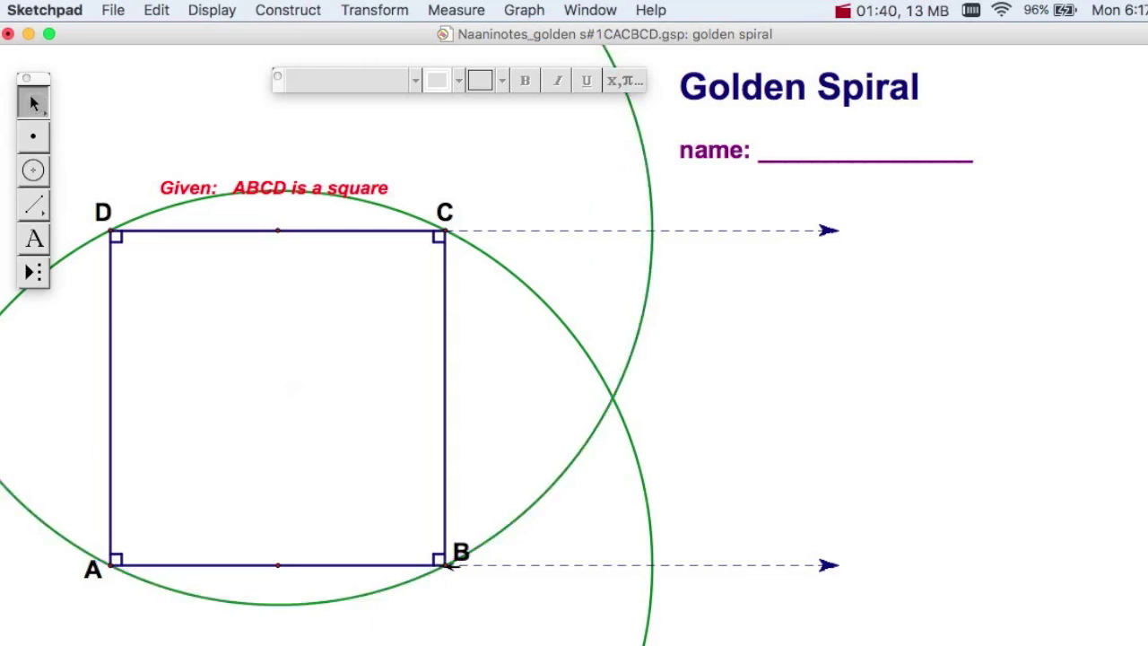
drag(446, 566, 419, 562)
click(568, 514)
Step: Place points where the circles cross the rays from C and B
click(33, 136)
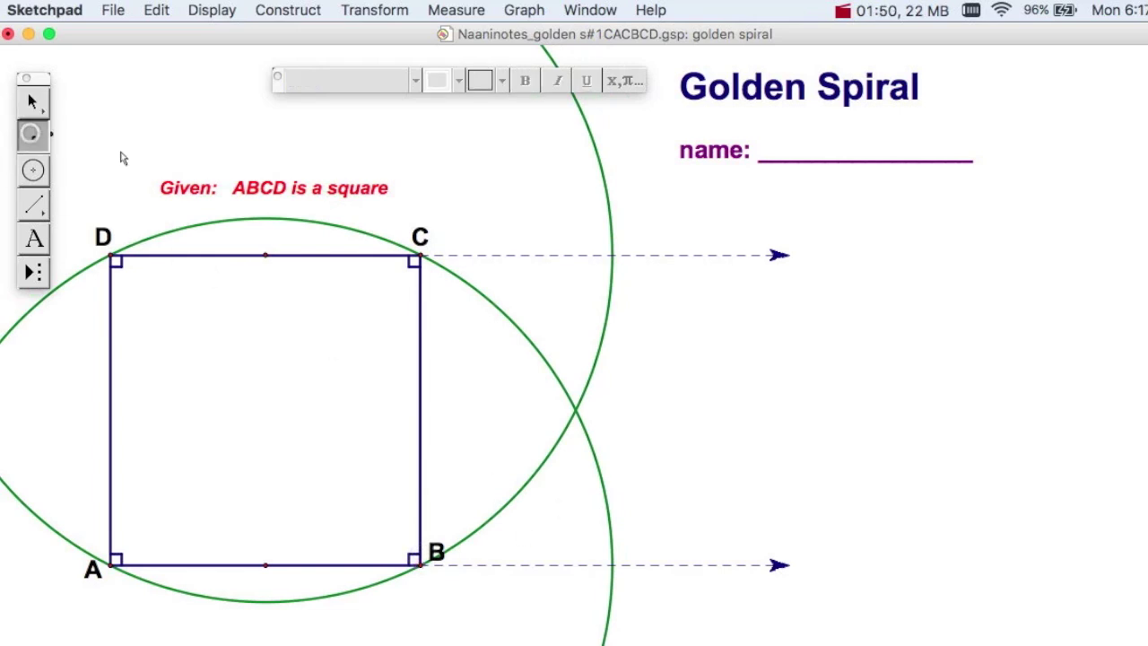
click(613, 256)
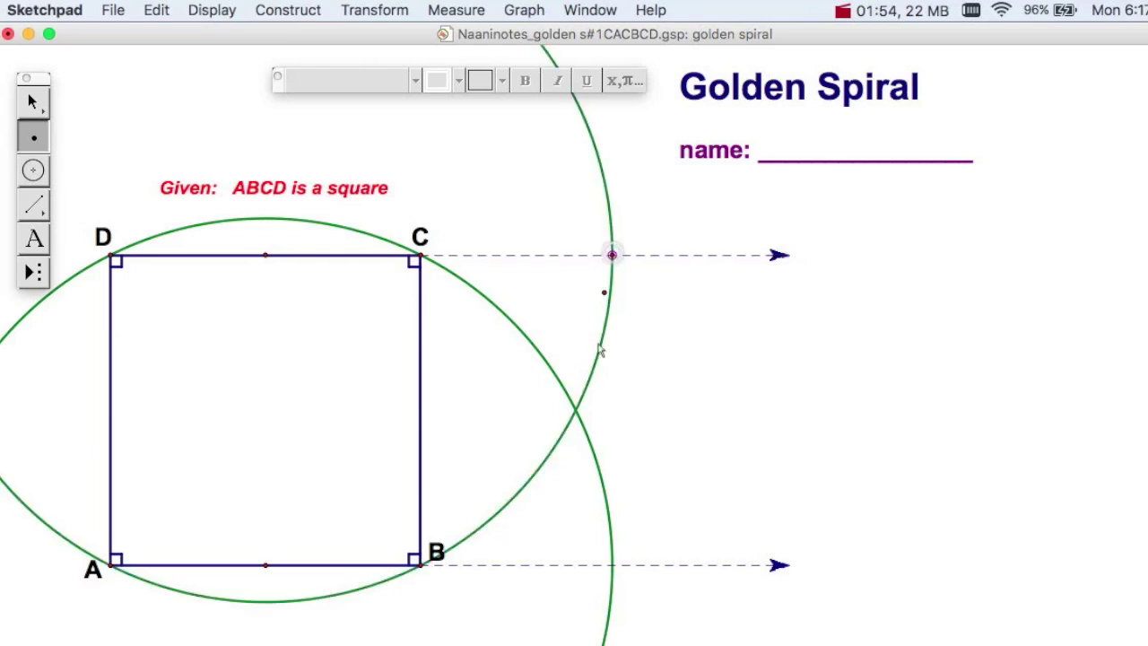
click(613, 566)
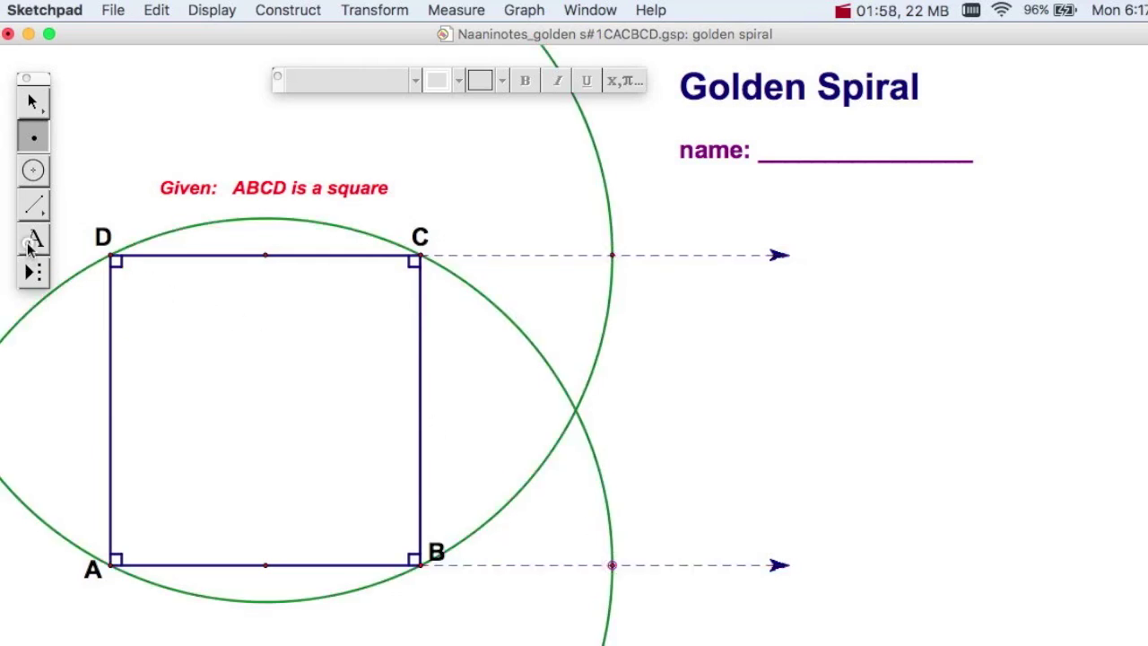
Step: Label the new points G and H, placing each label to its right
click(30, 242)
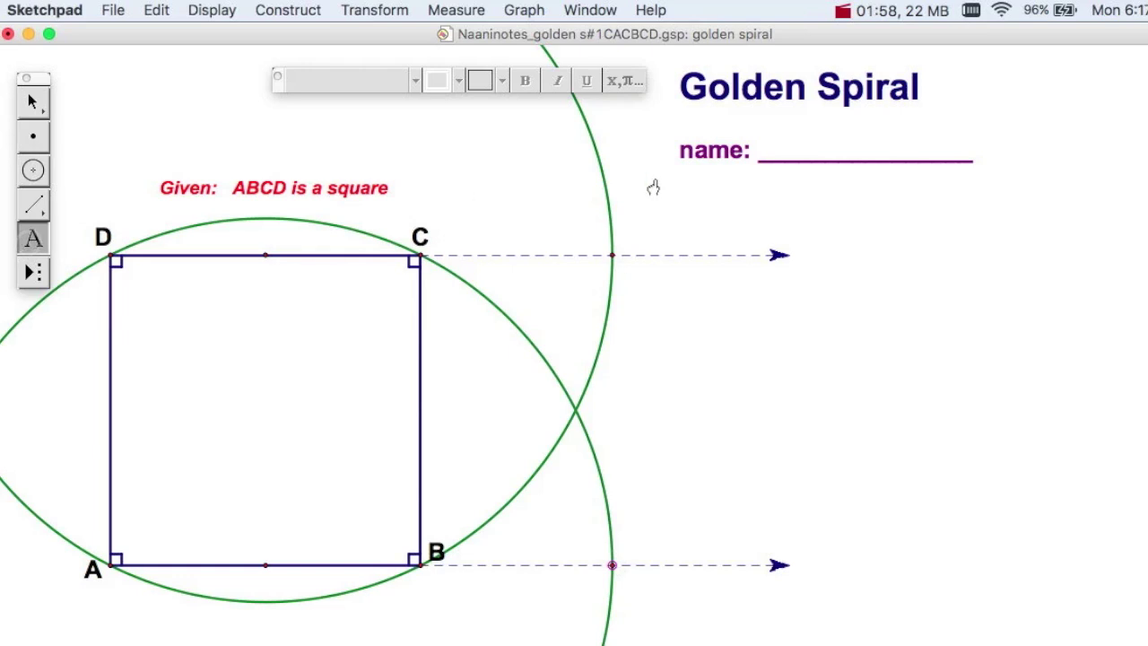
click(611, 263)
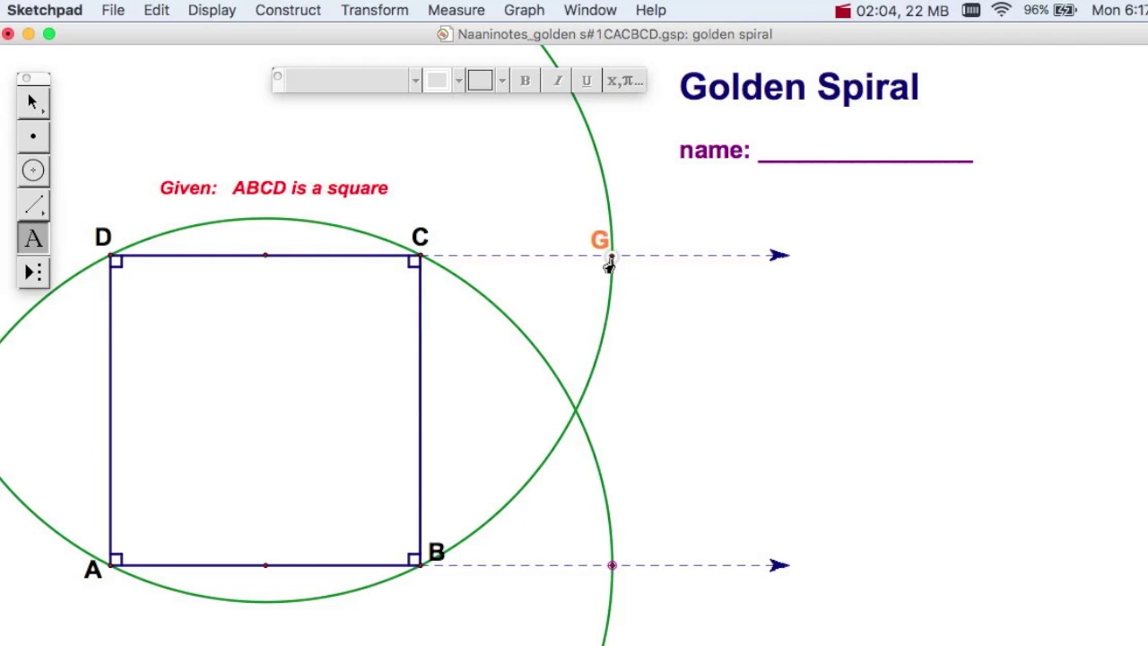
drag(610, 246, 642, 247)
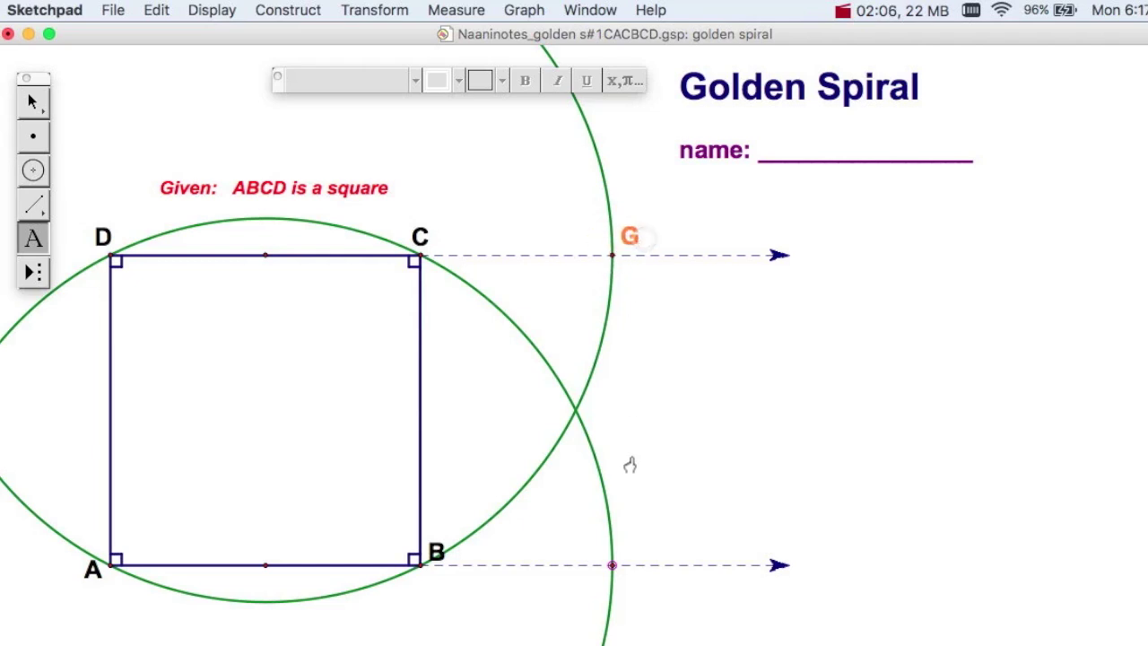
click(611, 567)
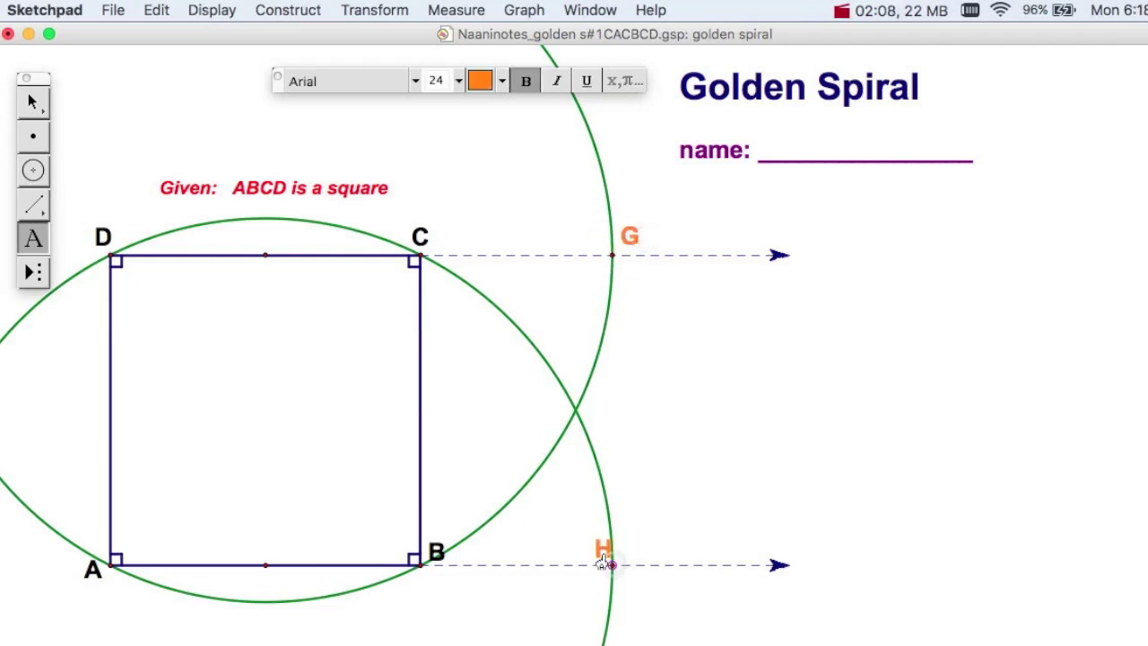
drag(607, 548, 645, 552)
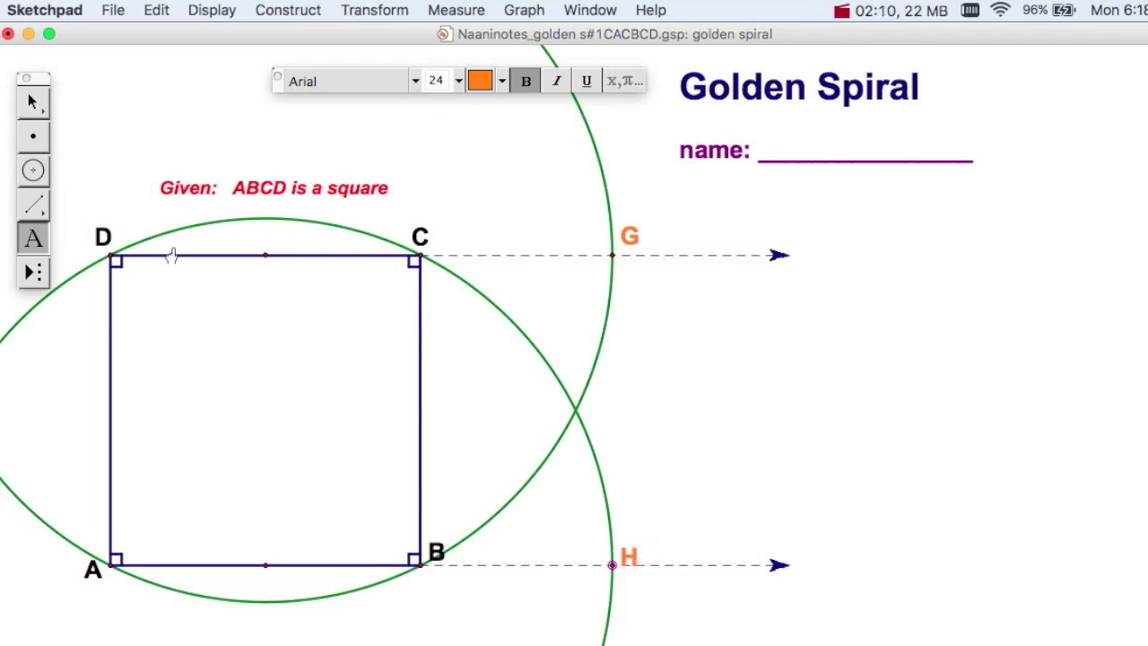
Step: Set the colour of labels G and H to black
click(34, 103)
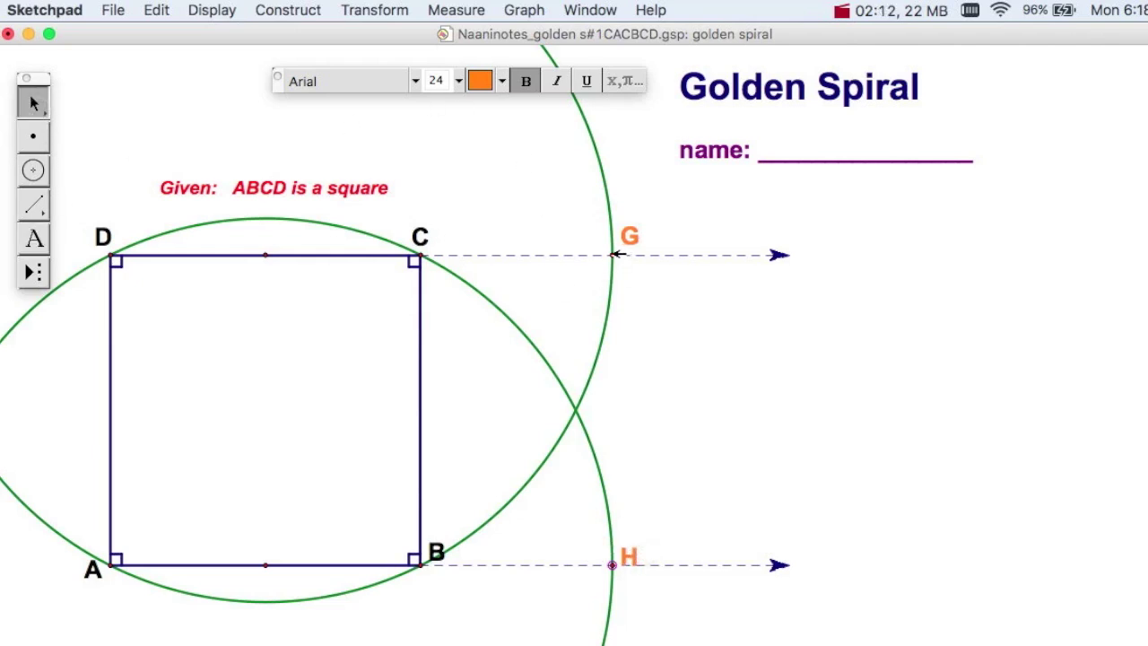
click(501, 80)
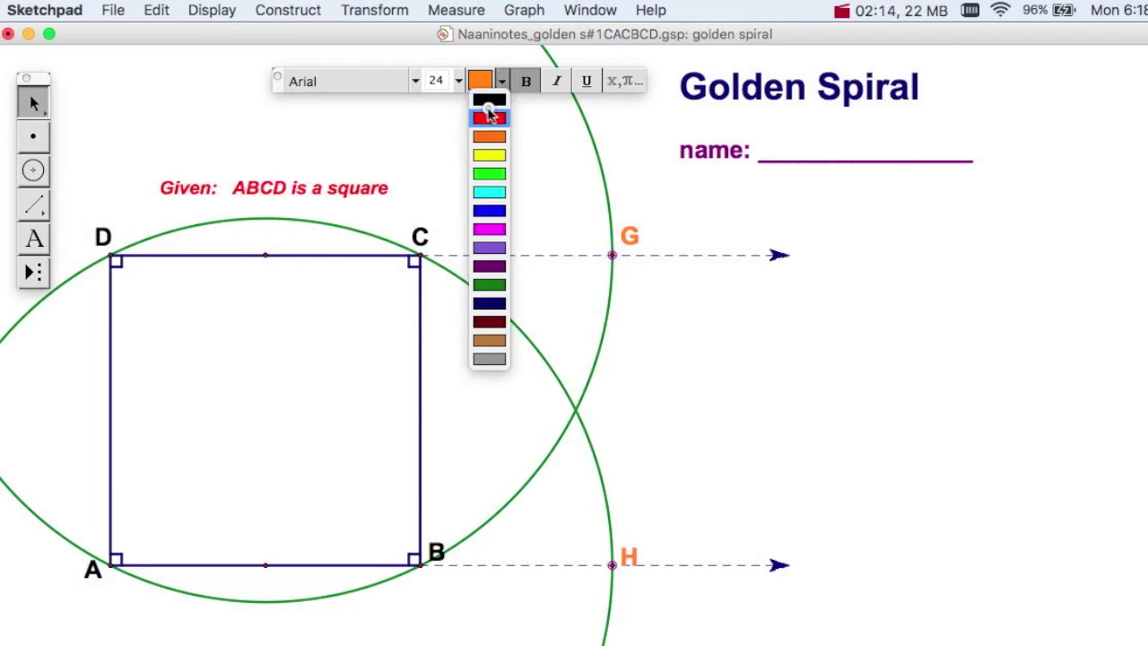
click(489, 100)
click(499, 124)
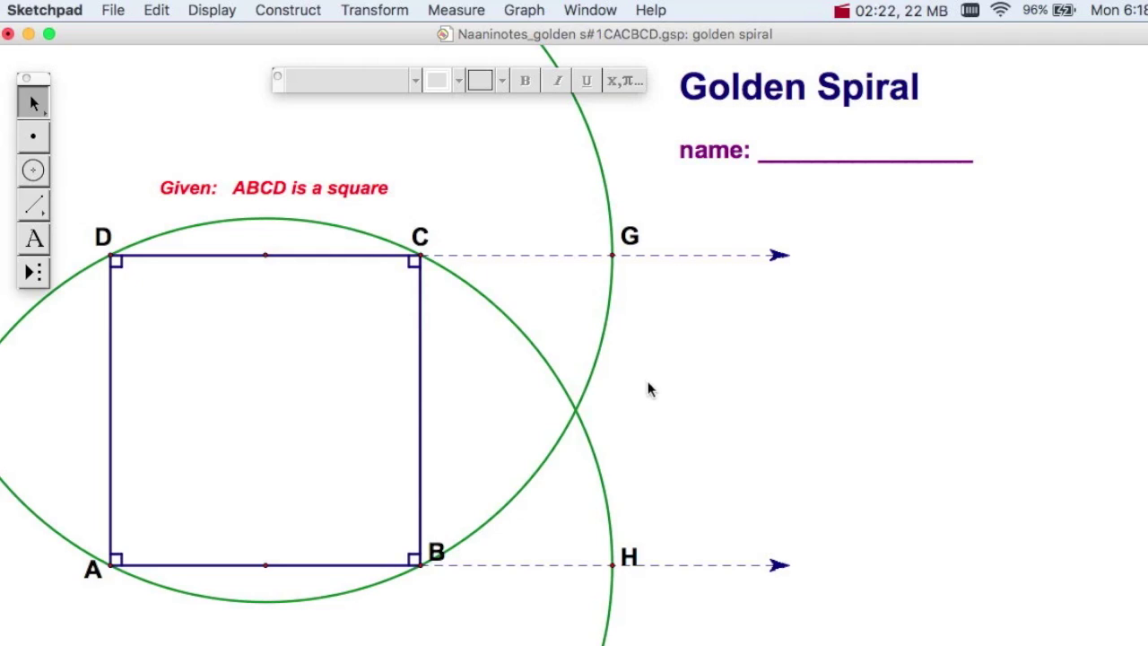
Step: Hide both green circles and draw segments GH, BH and DG
drag(649, 384, 517, 434)
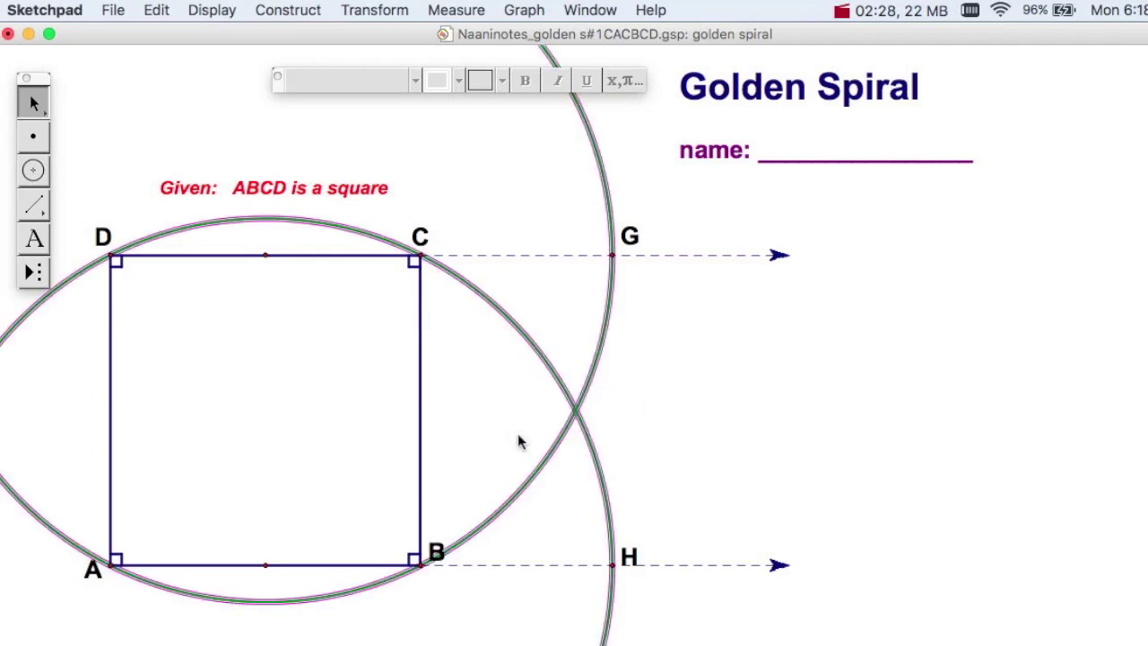
key(super+h)
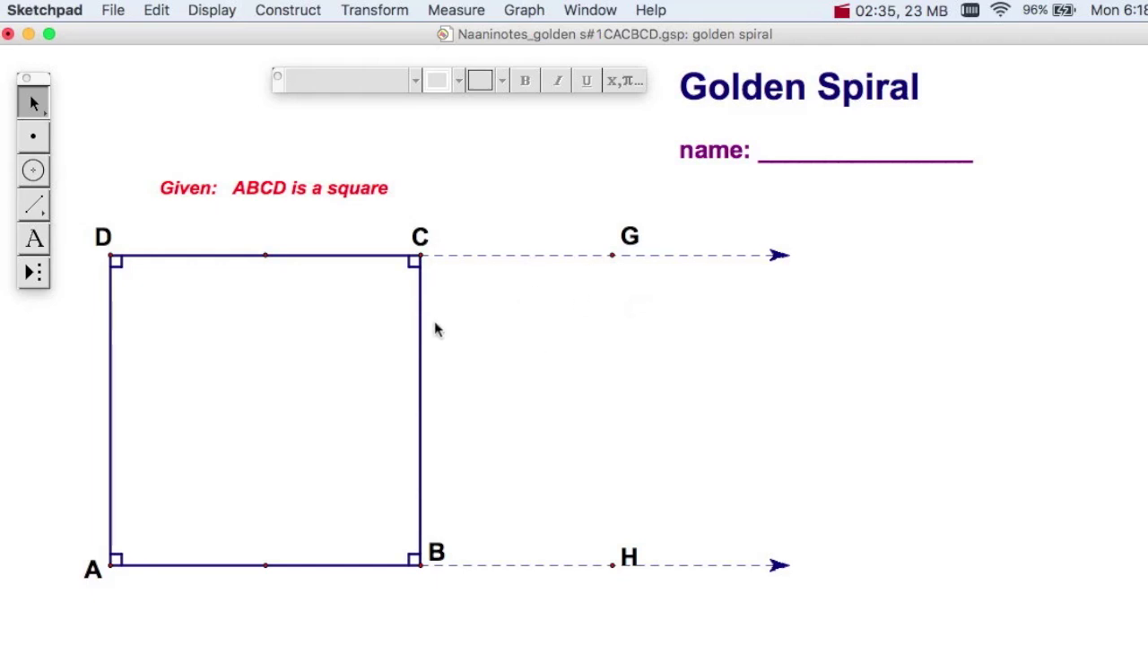
click(34, 204)
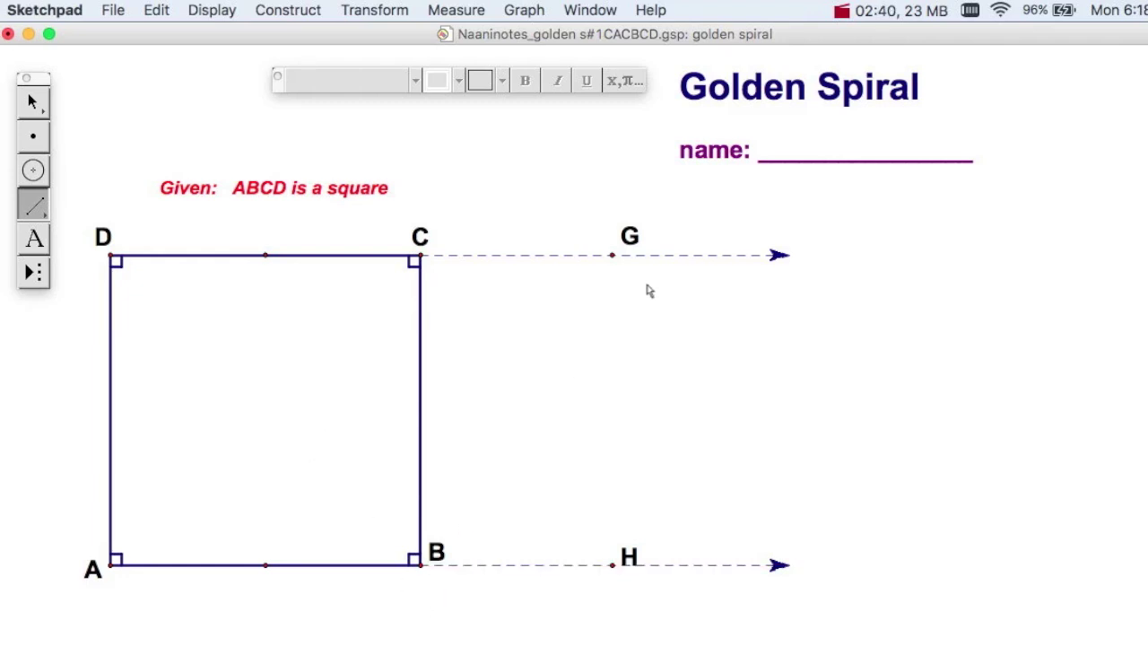
mouse_move(612, 258)
mouse_down()
mouse_move(636, 550)
mouse_move(614, 566)
mouse_up()
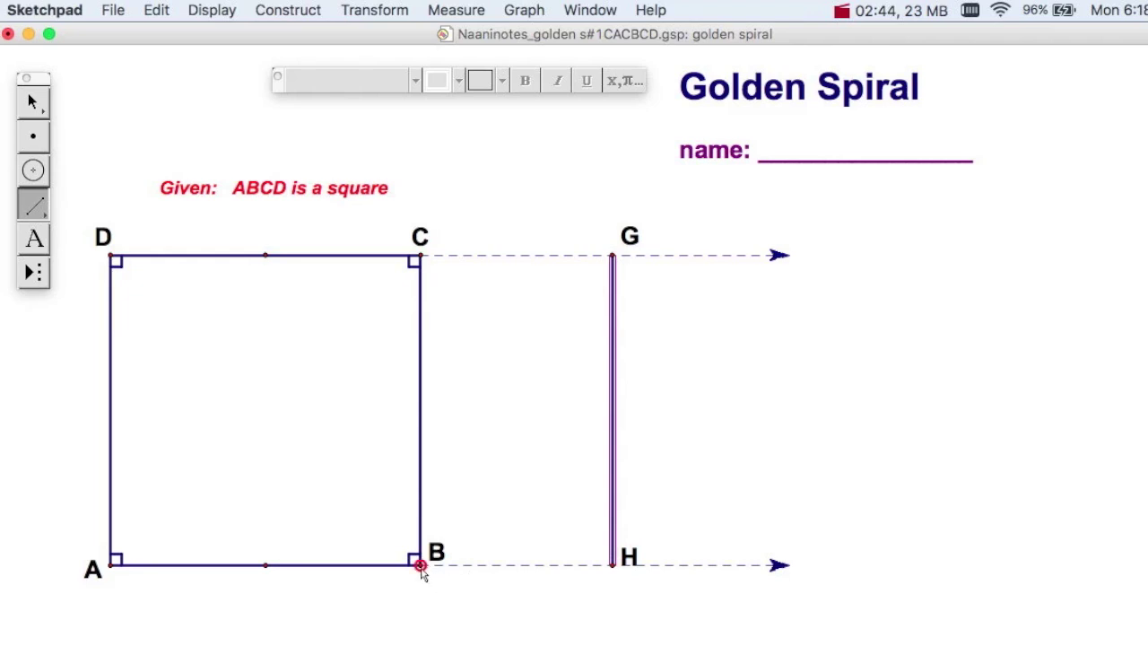
drag(421, 565, 611, 566)
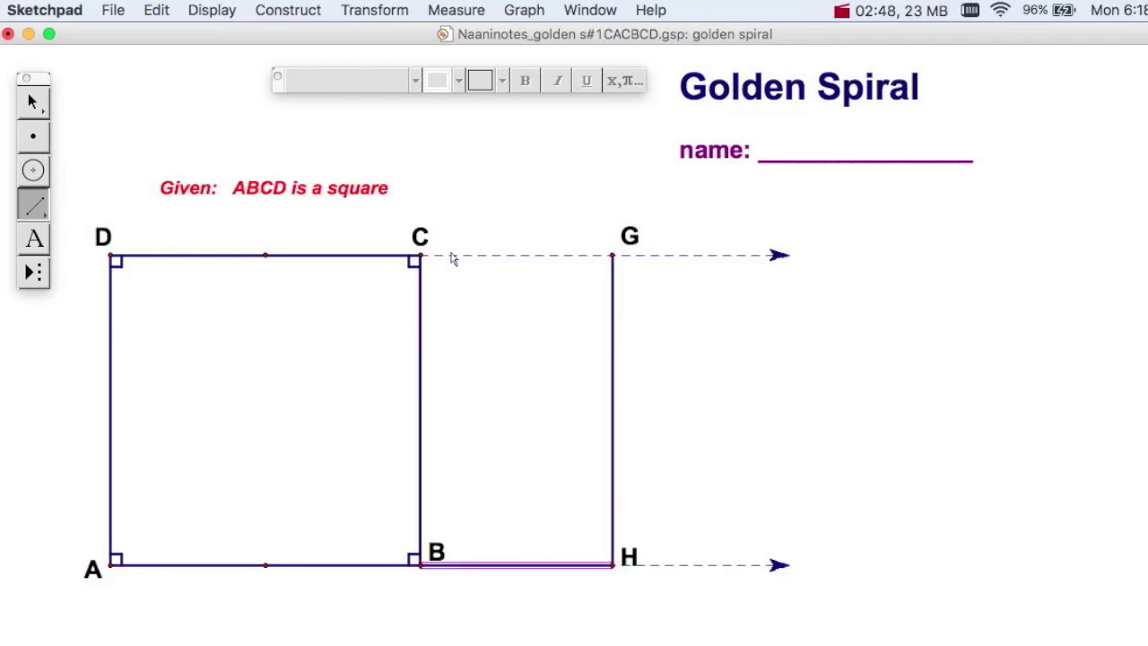
drag(112, 258, 615, 255)
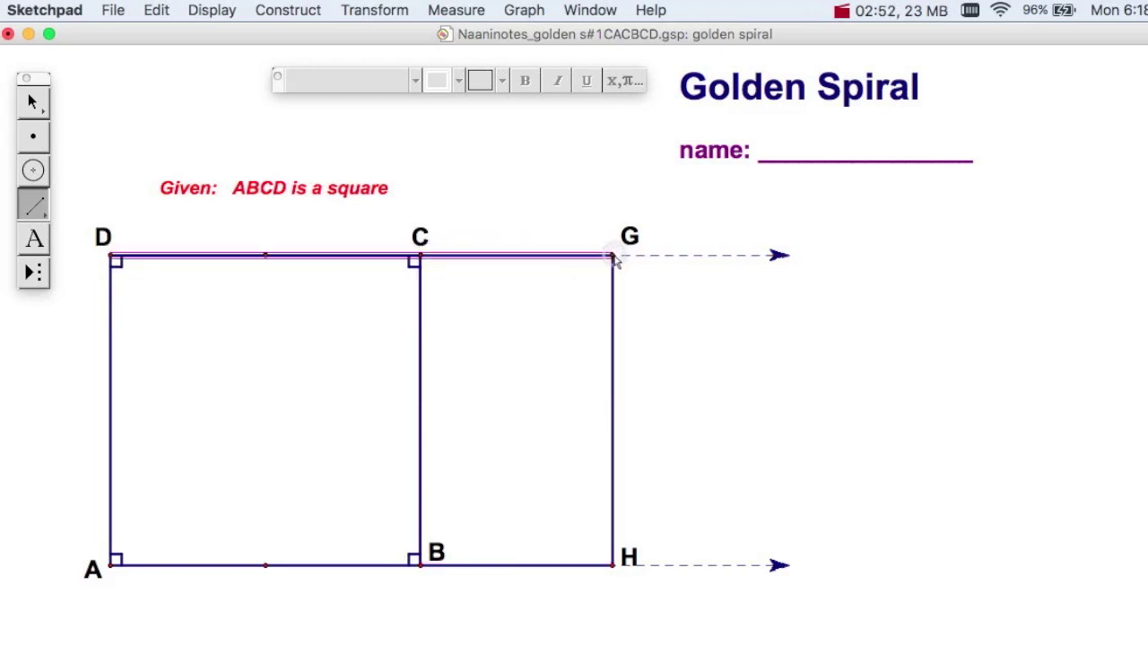
click(34, 106)
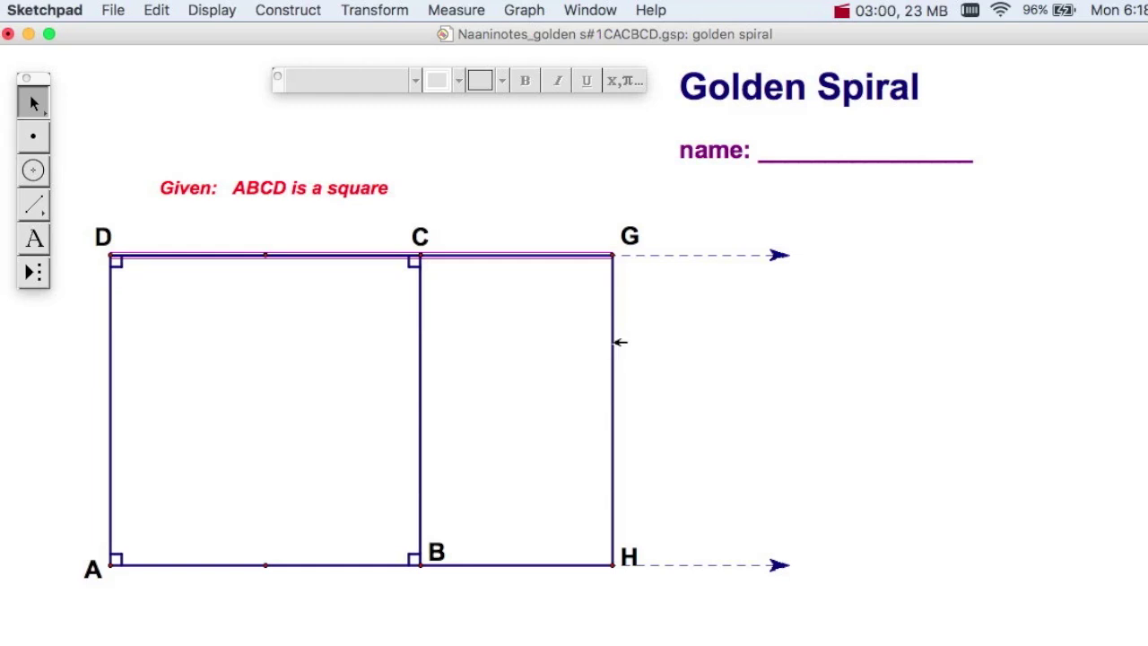
Step: Add GH and BH to the selection with DG, dropping the ray from H
click(619, 341)
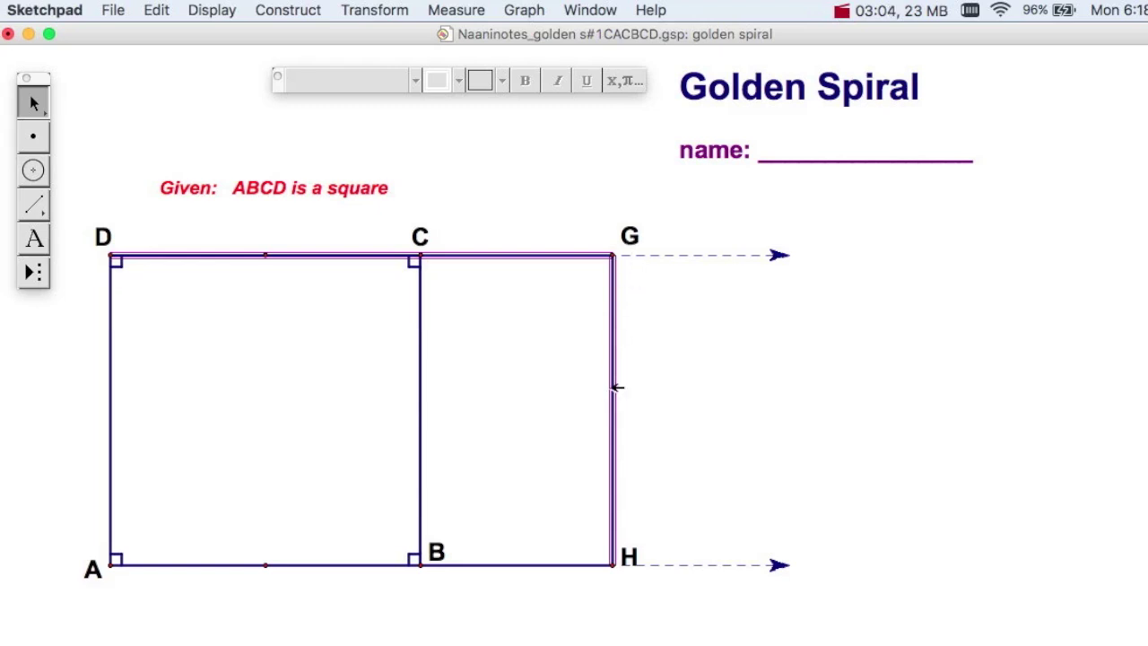
click(531, 564)
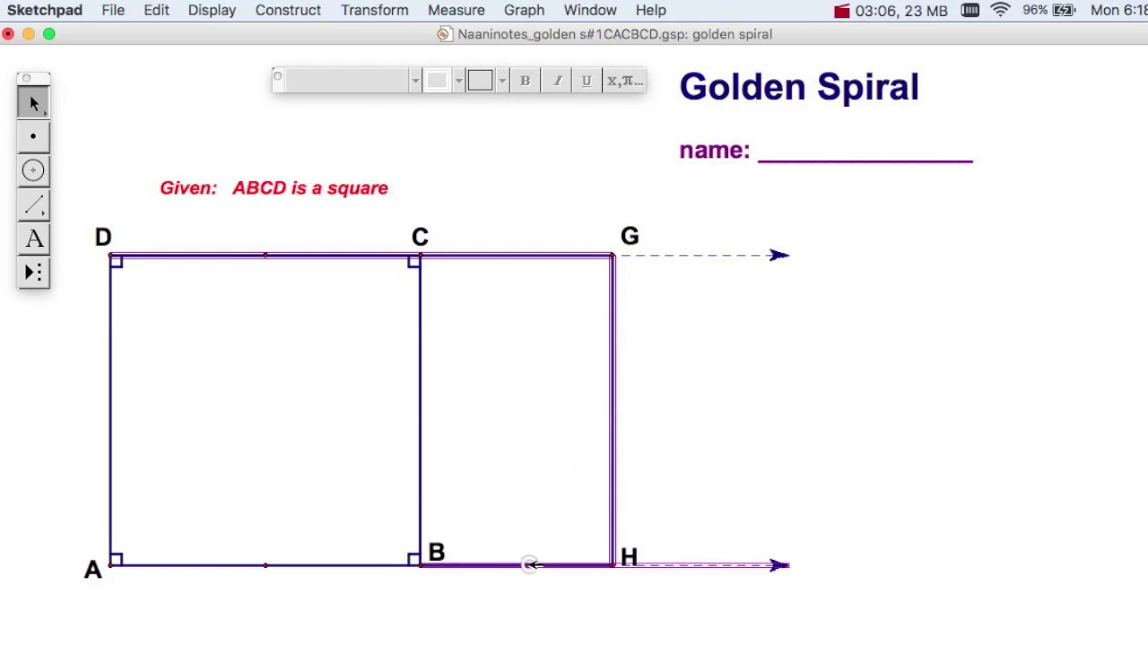
shift+click(531, 564)
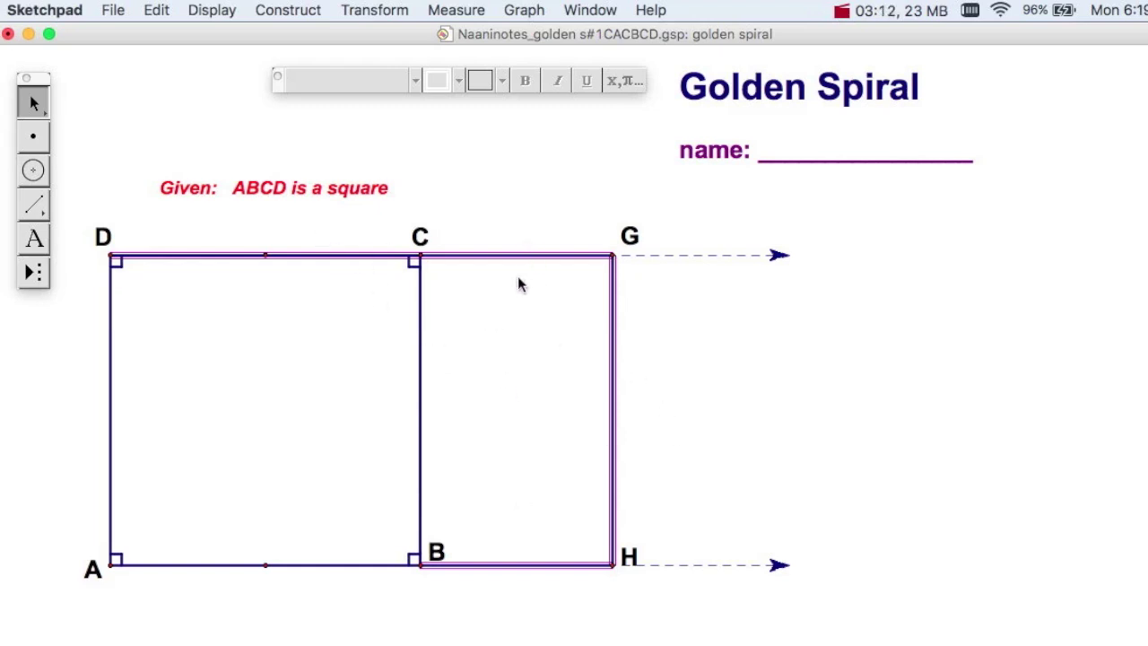
Step: Measure DG, GH and BH (17.20694, 10.63447, 6.57247 cm) and stack the readouts
click(438, 10)
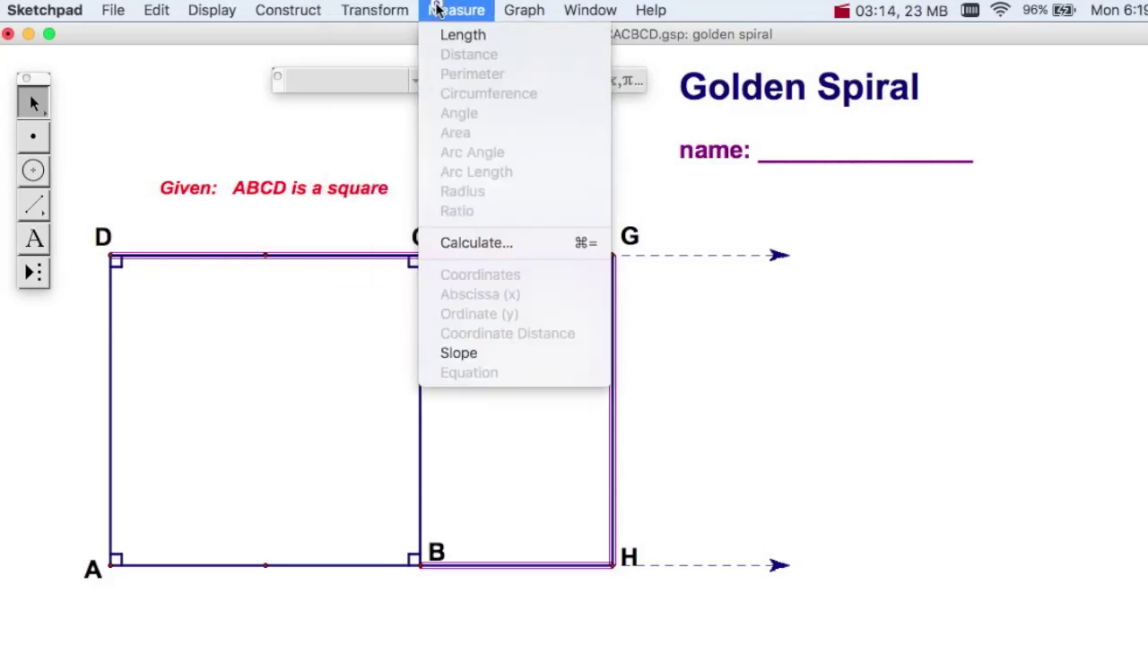
click(440, 35)
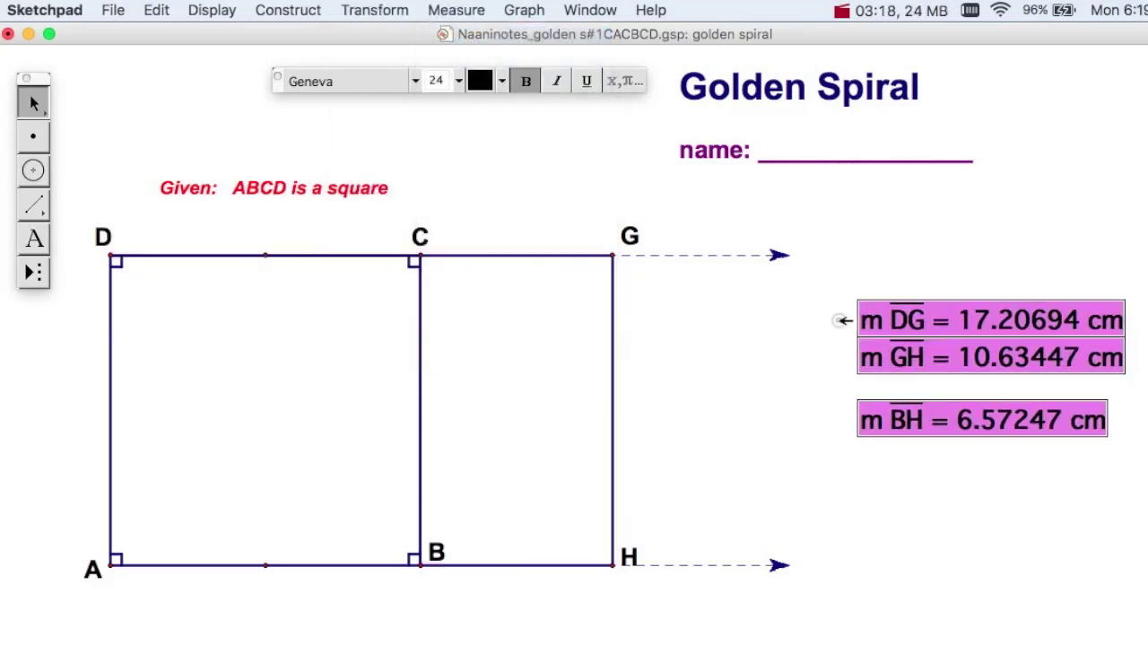
drag(843, 320, 645, 298)
click(951, 507)
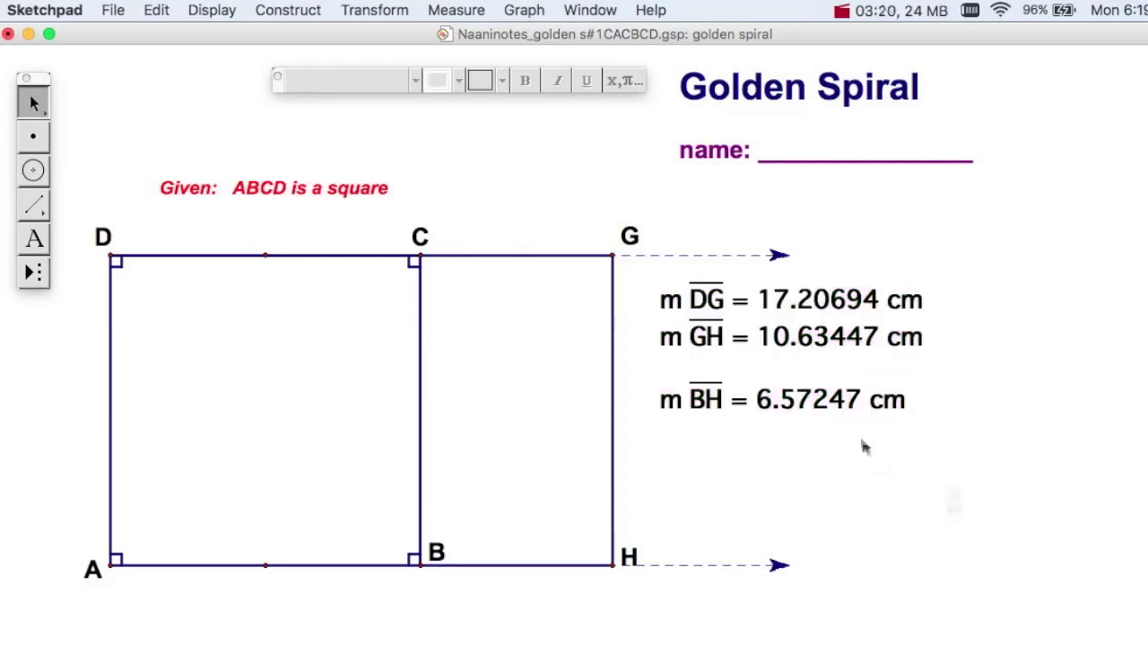
drag(838, 398, 839, 376)
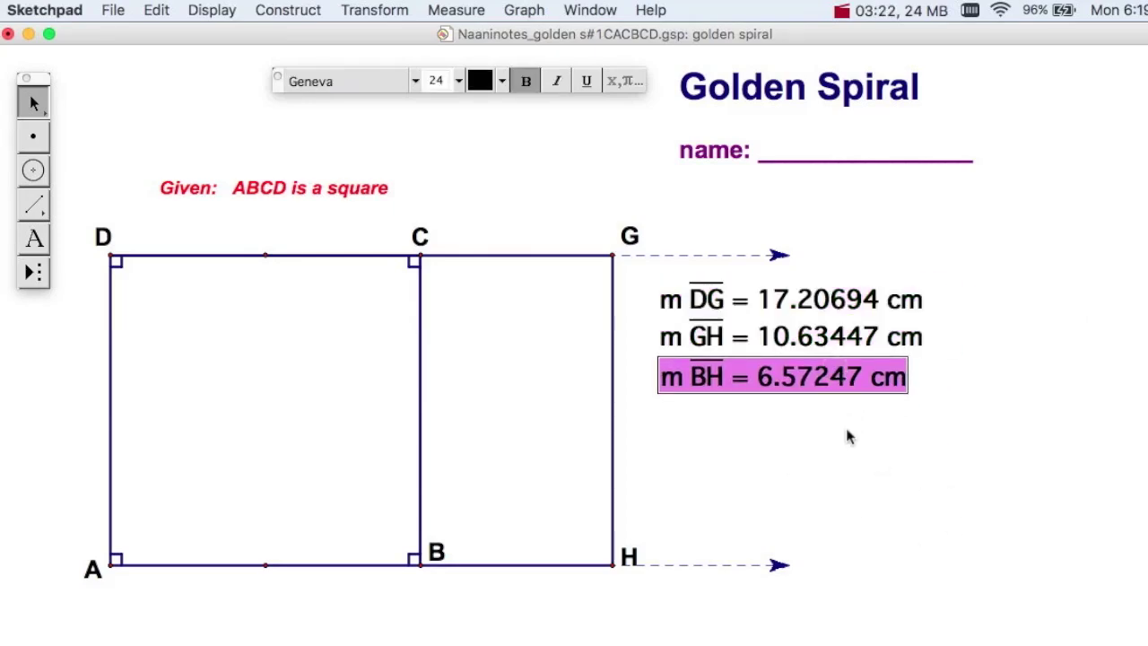
click(848, 435)
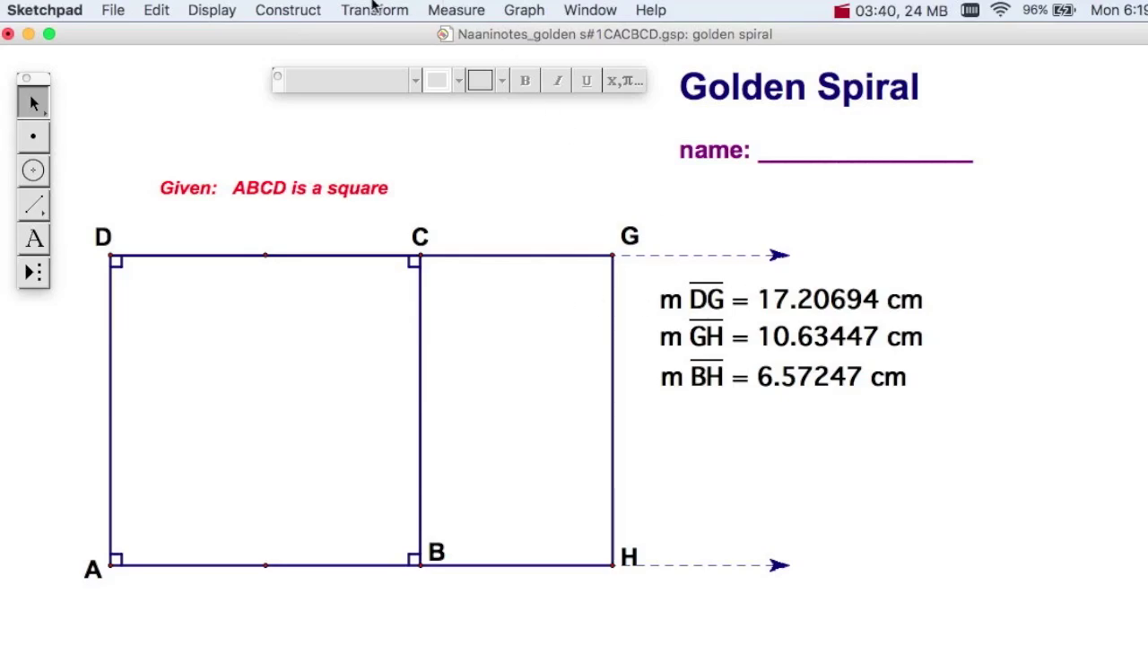
Step: Calculate m DG / m GH = 1.61803 and place it below the length readouts
click(457, 12)
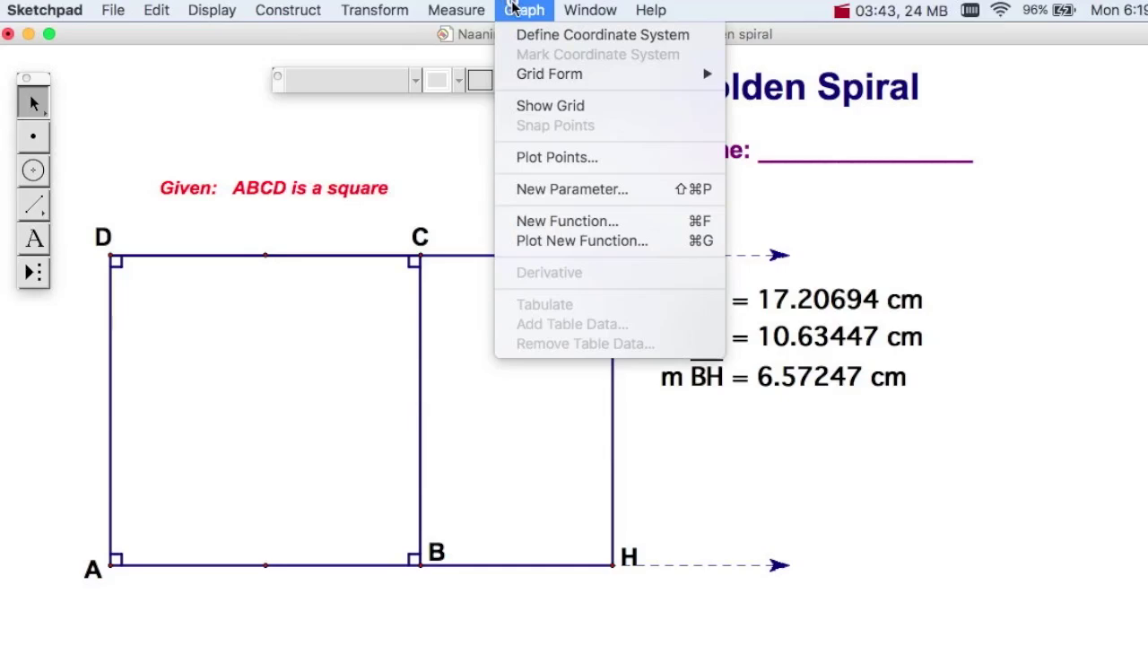
mouse_move(477, 9)
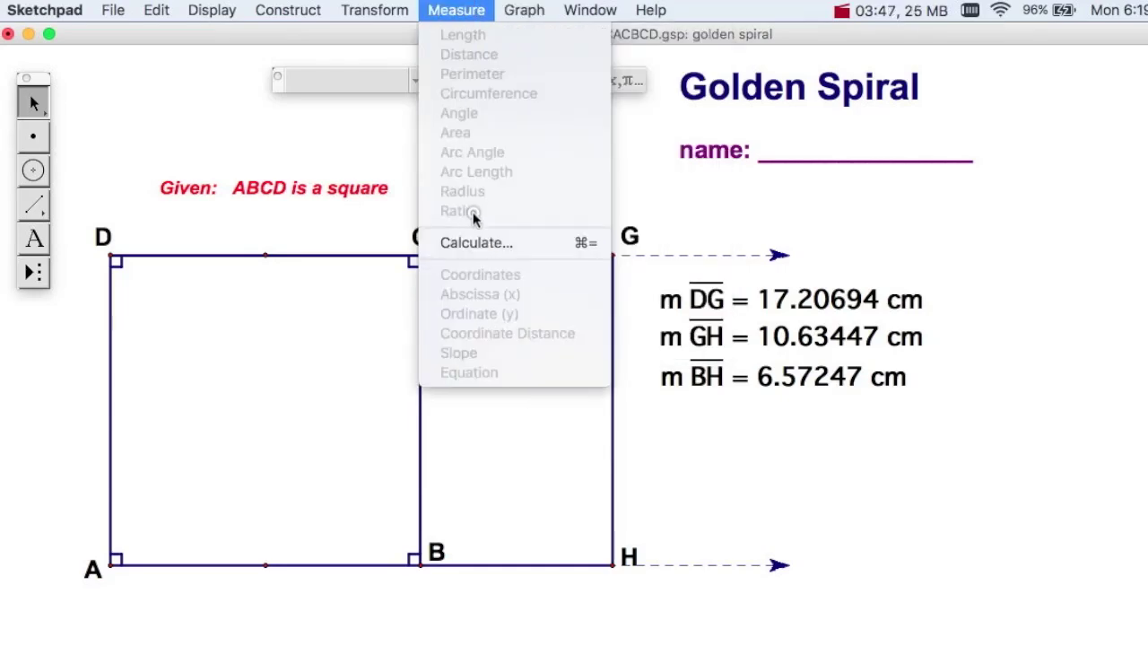
click(479, 242)
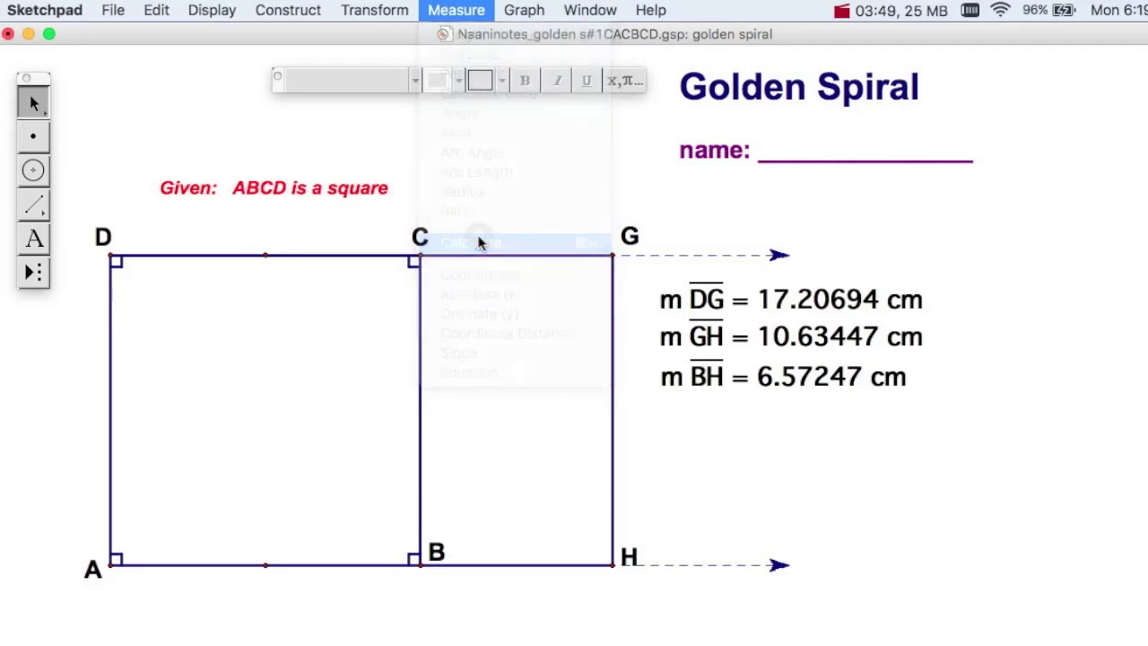
drag(578, 258, 395, 160)
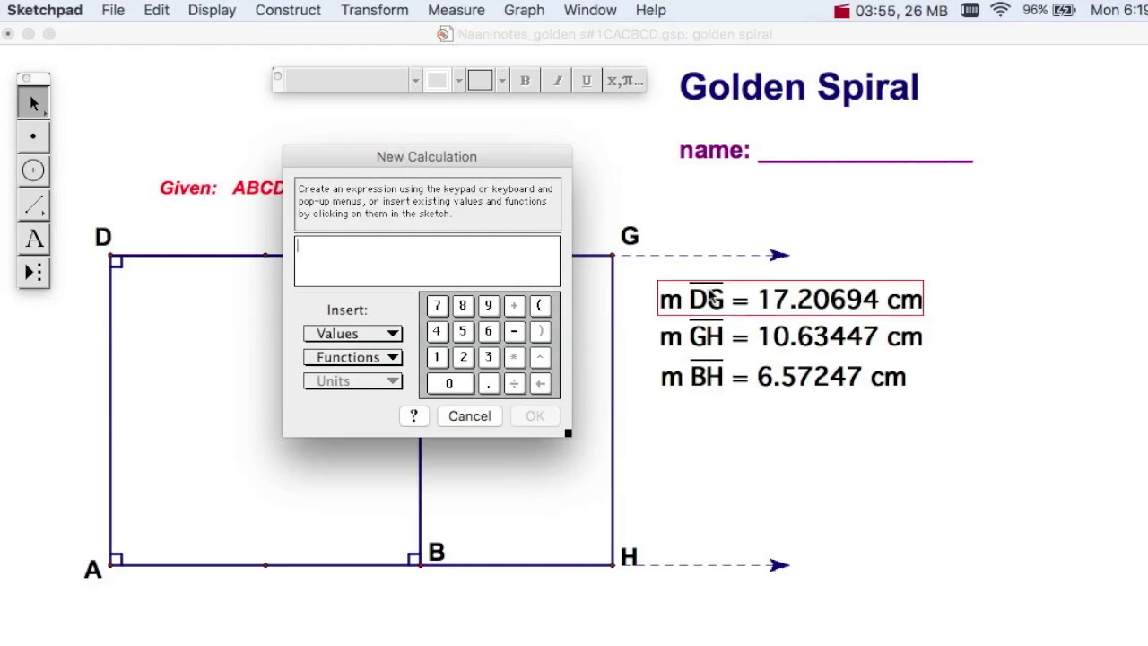
drag(507, 158, 400, 307)
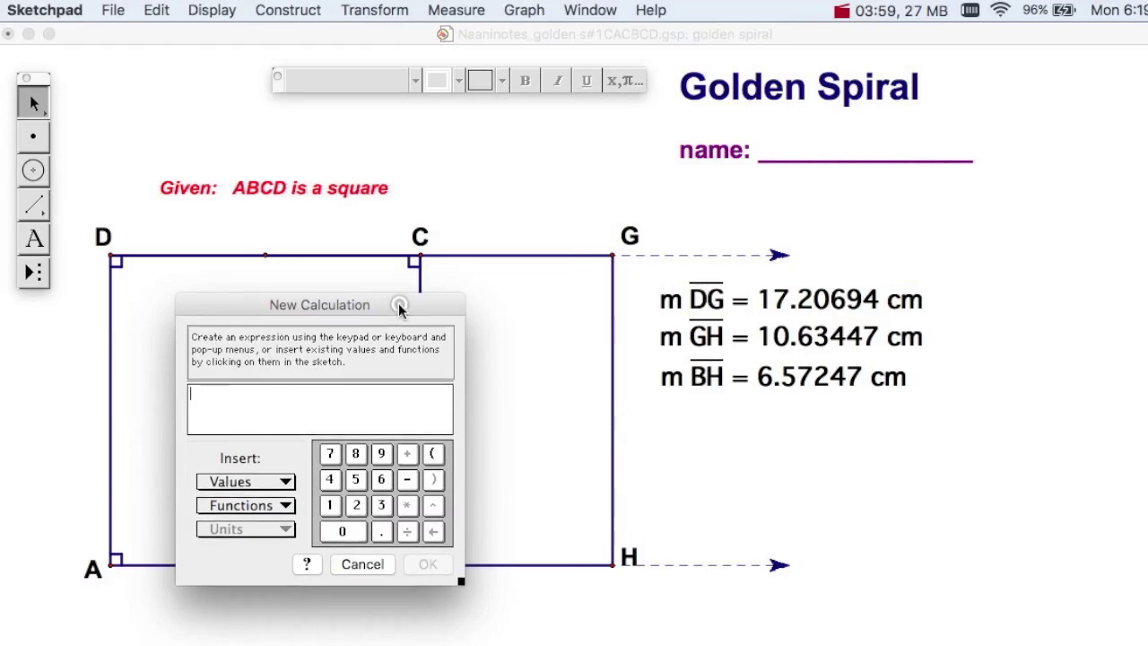
click(702, 304)
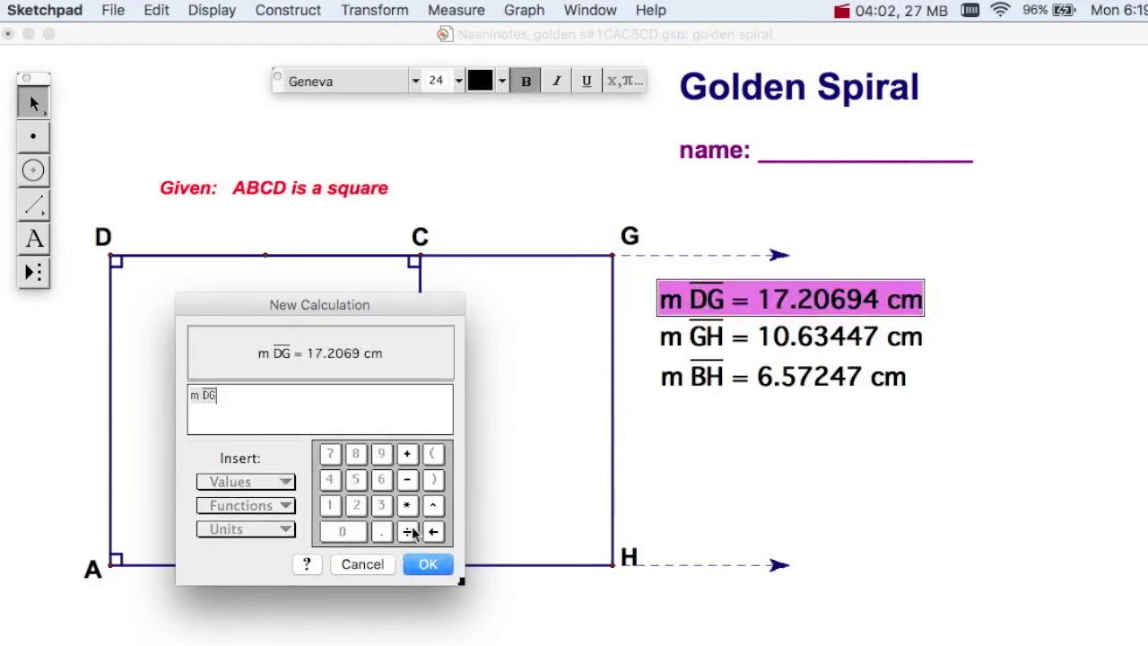
click(408, 532)
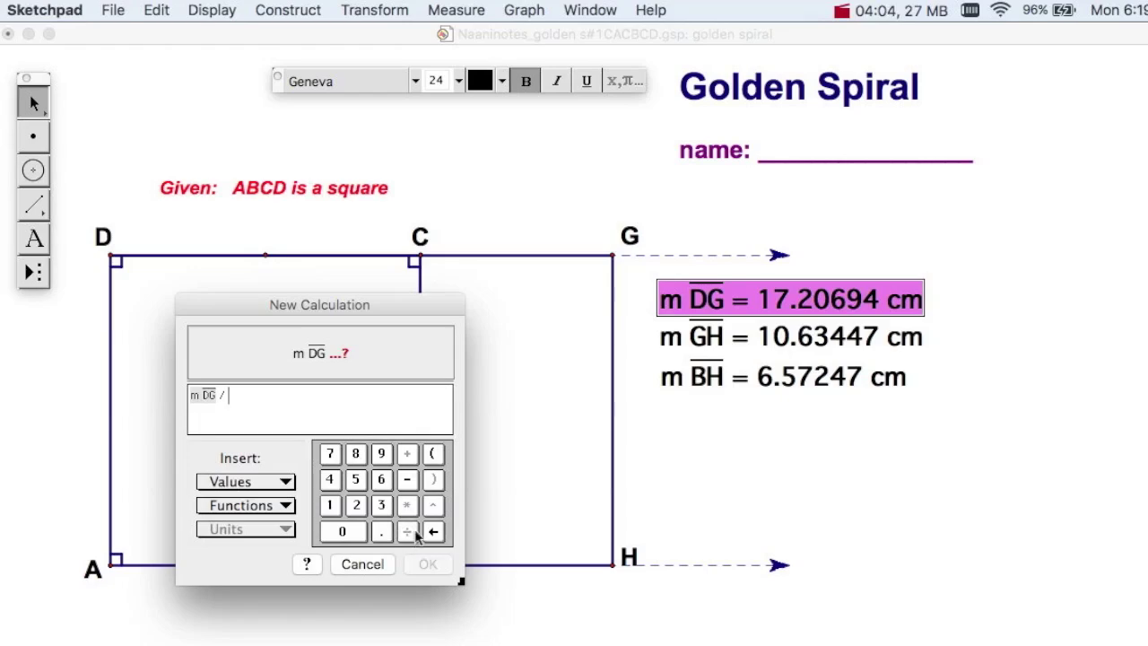
click(769, 336)
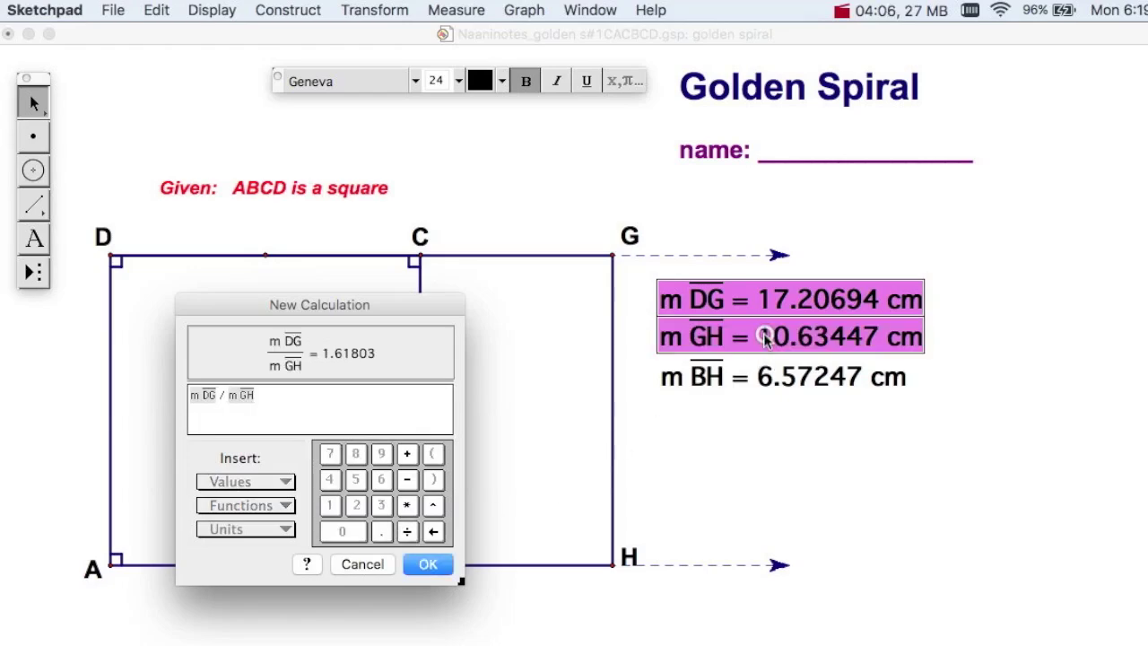
click(428, 564)
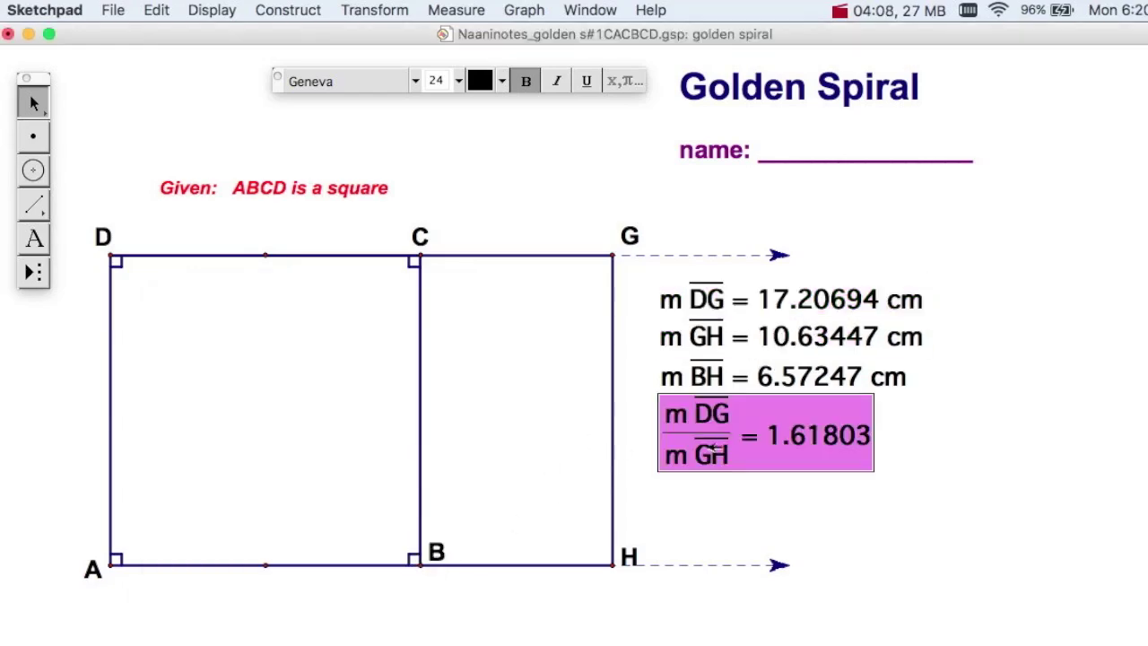
drag(716, 440, 801, 441)
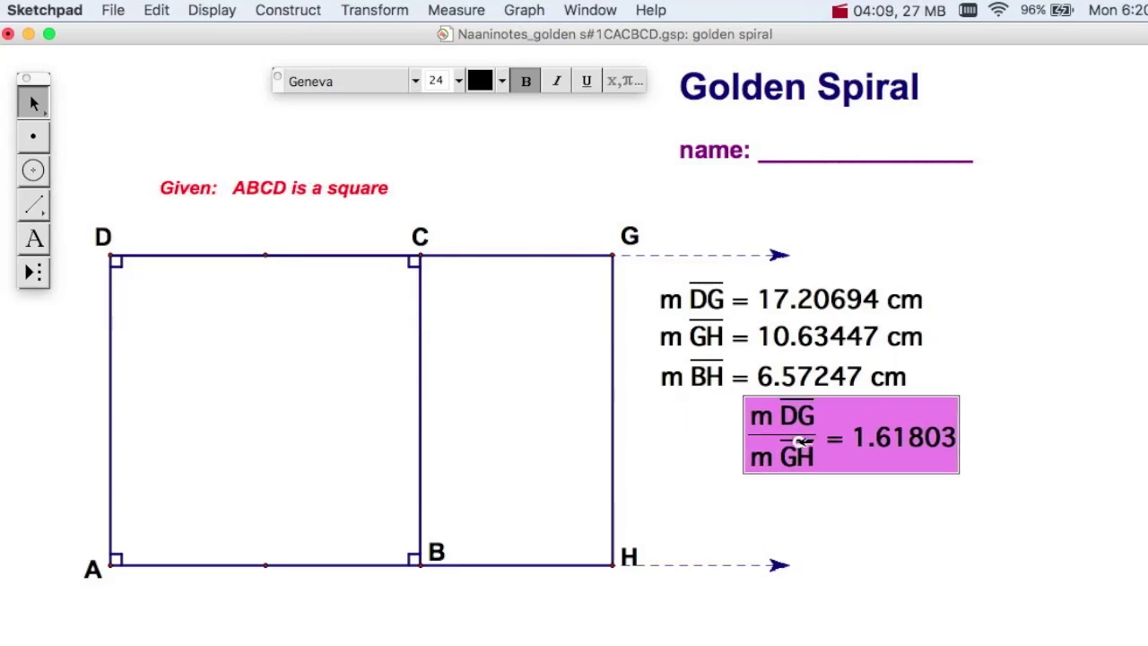
click(897, 524)
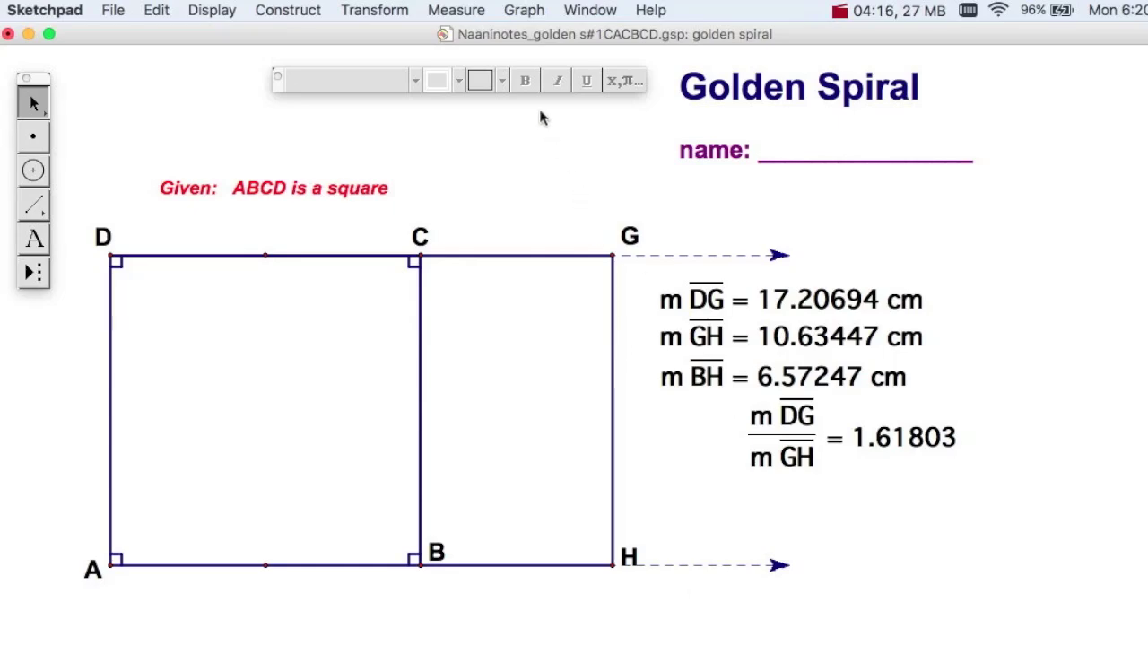
Step: Calculate m GH / m BH = 1.61803 beneath the first ratio
click(457, 11)
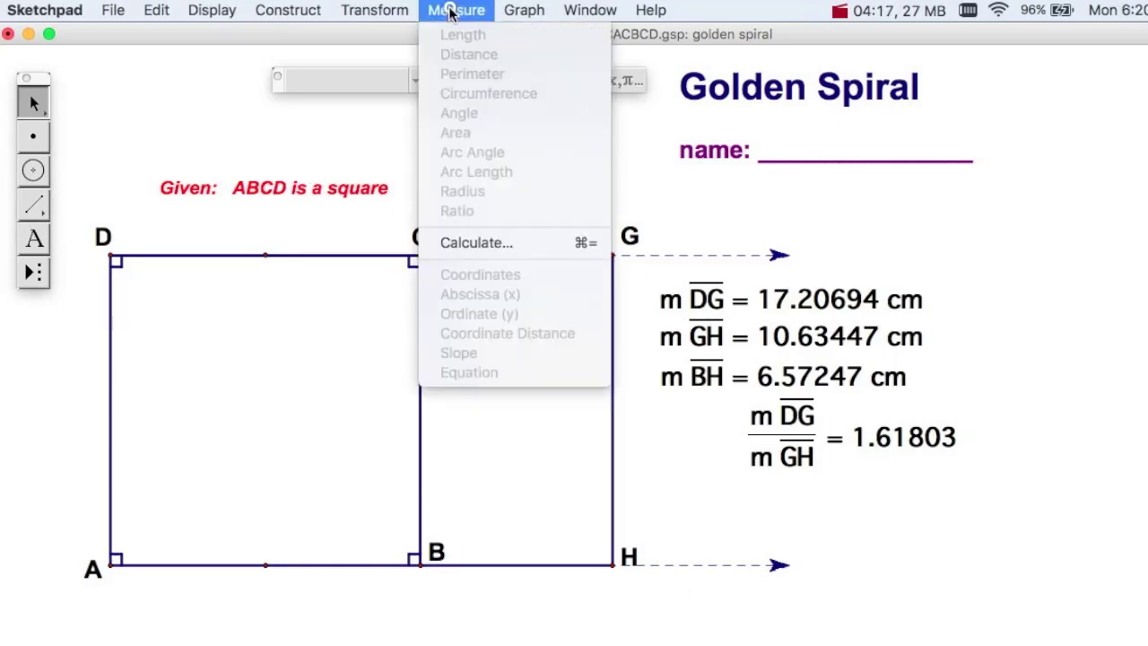
click(479, 241)
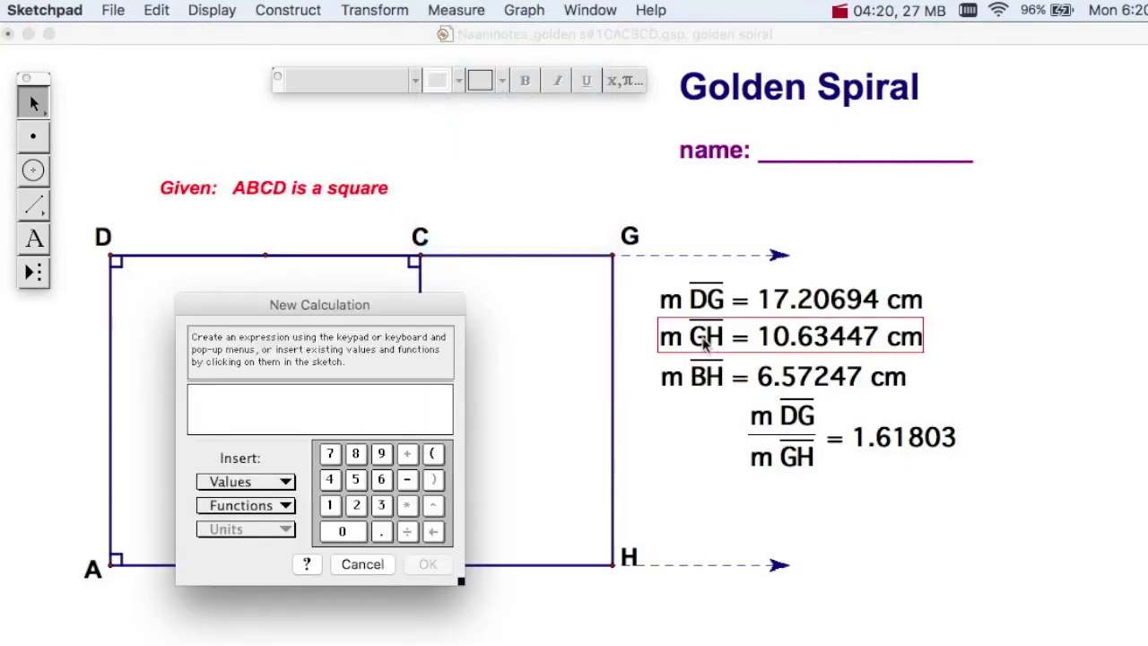
click(707, 344)
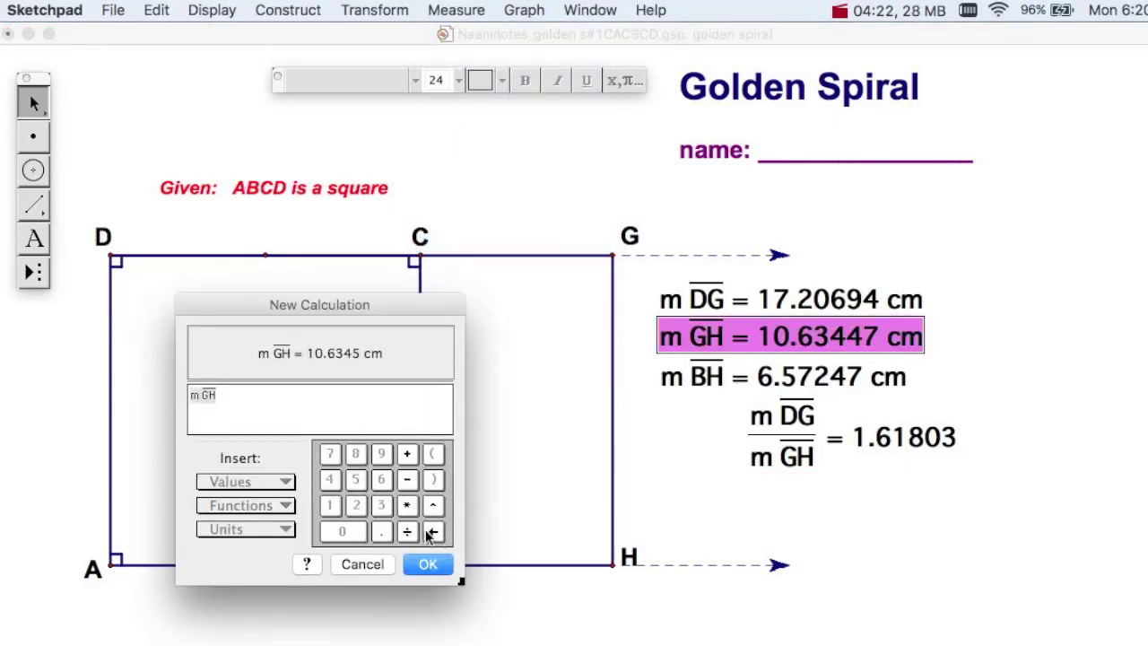
click(406, 532)
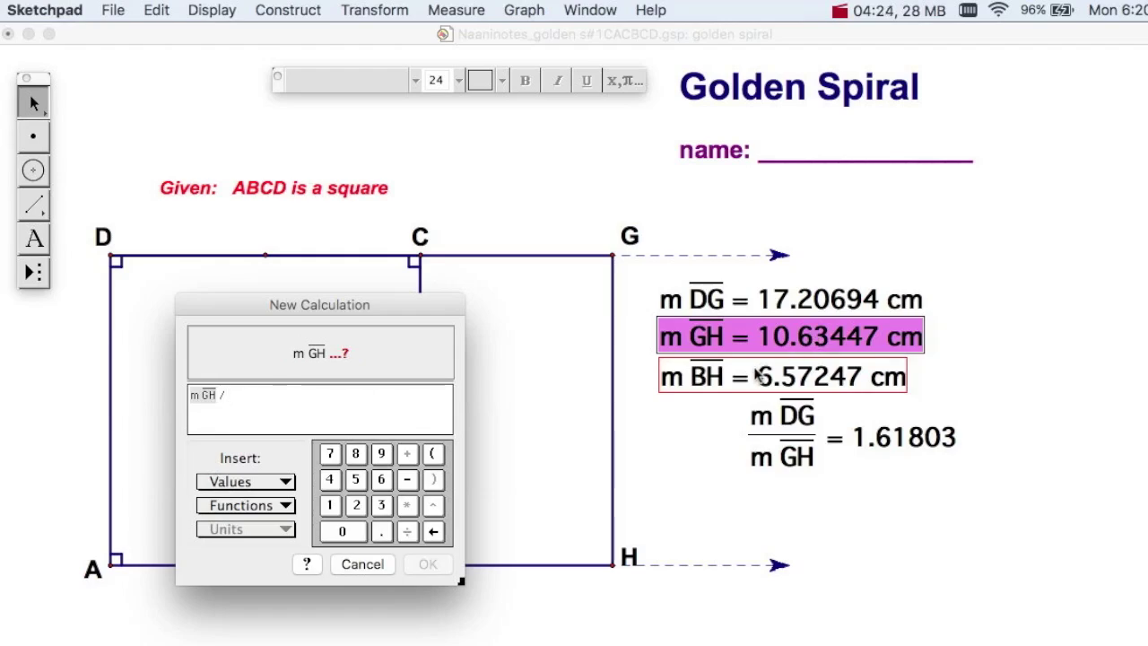
click(759, 375)
click(427, 563)
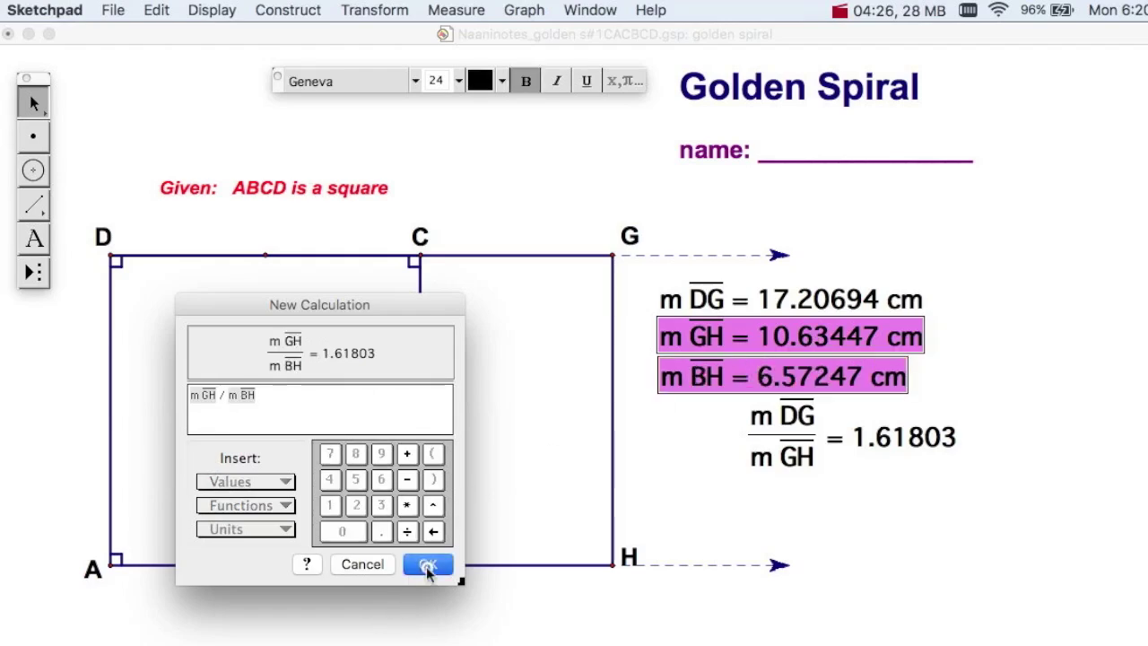
click(919, 614)
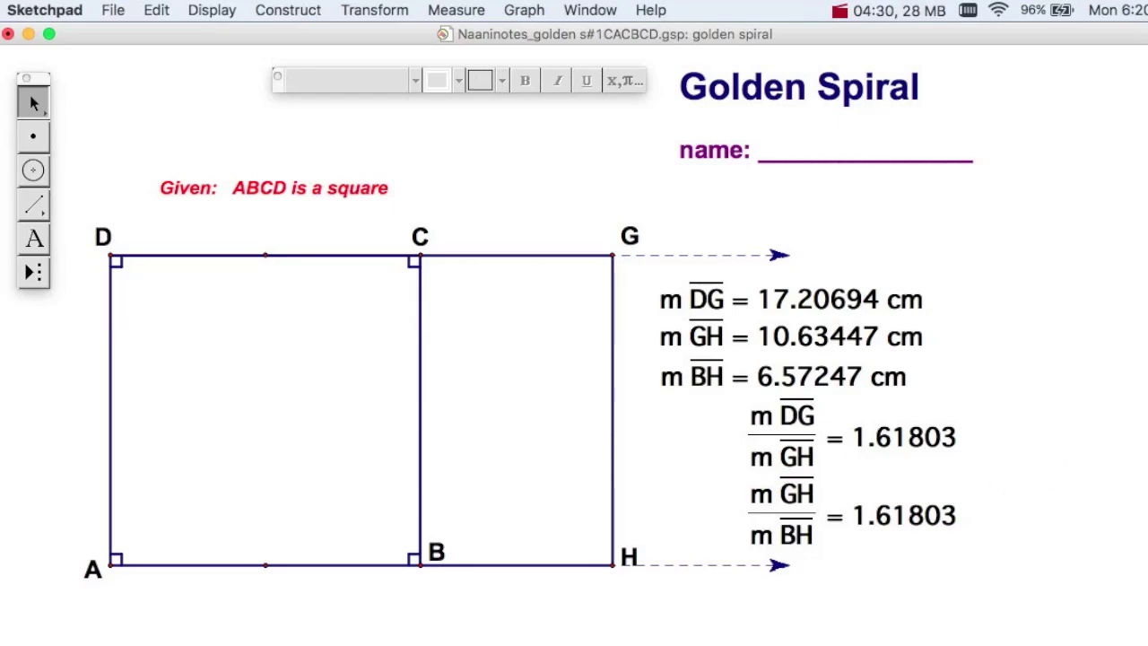
Step: Paste a small golden-rectangle figure and shift it left inside square ABCD
key(ctrl+v)
click(313, 339)
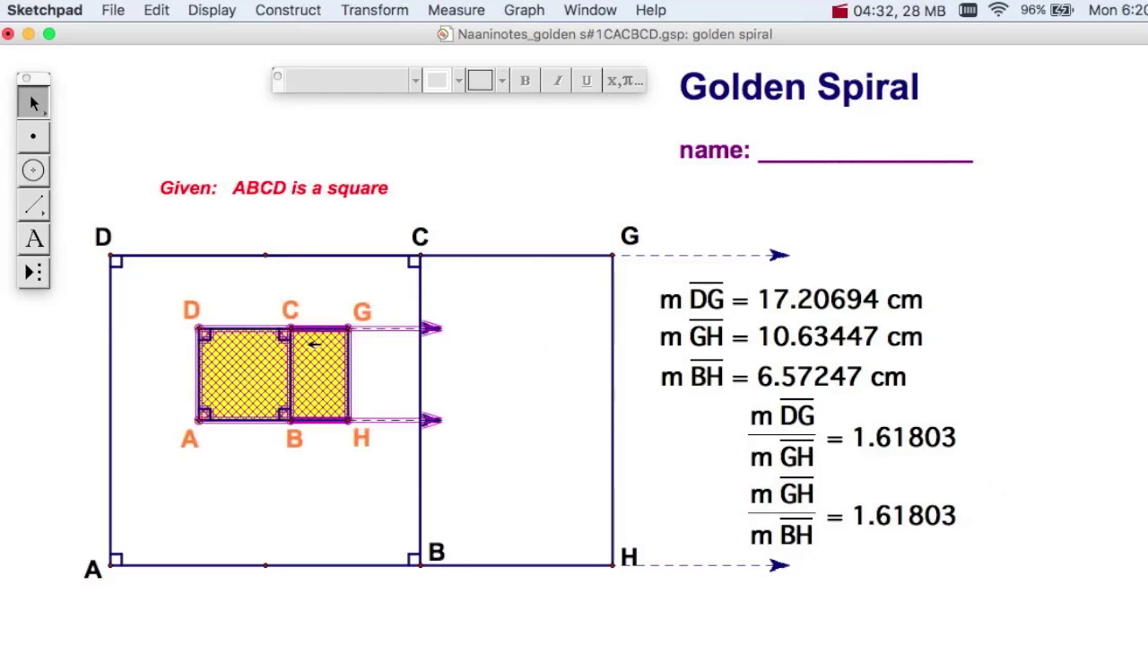
click(320, 476)
drag(260, 400, 221, 403)
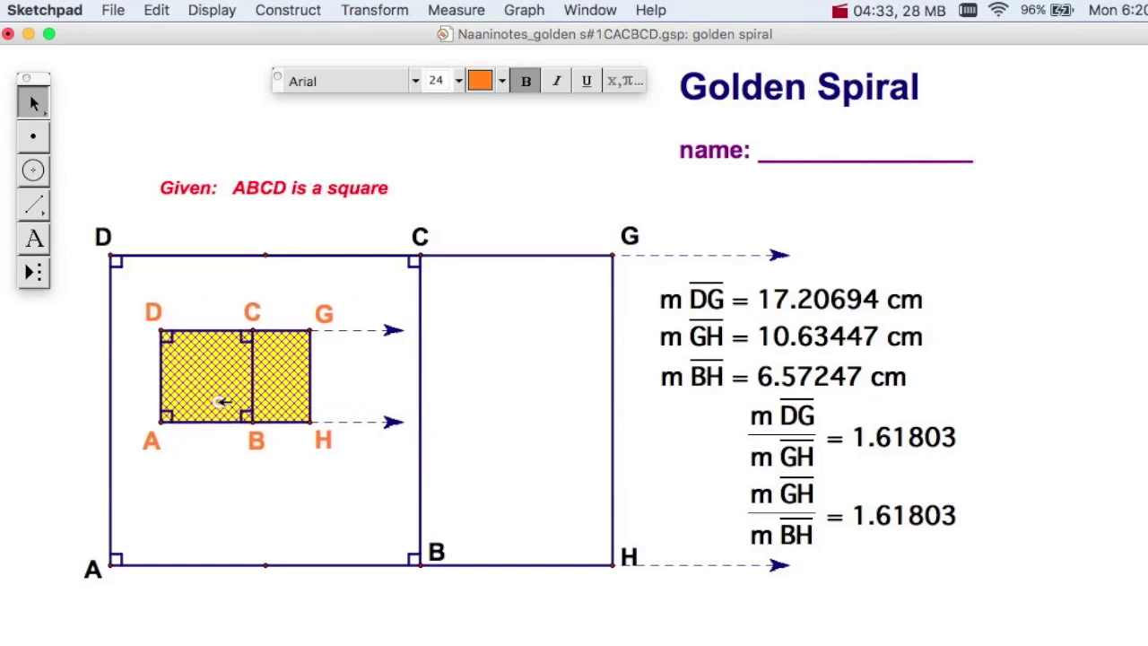
click(256, 530)
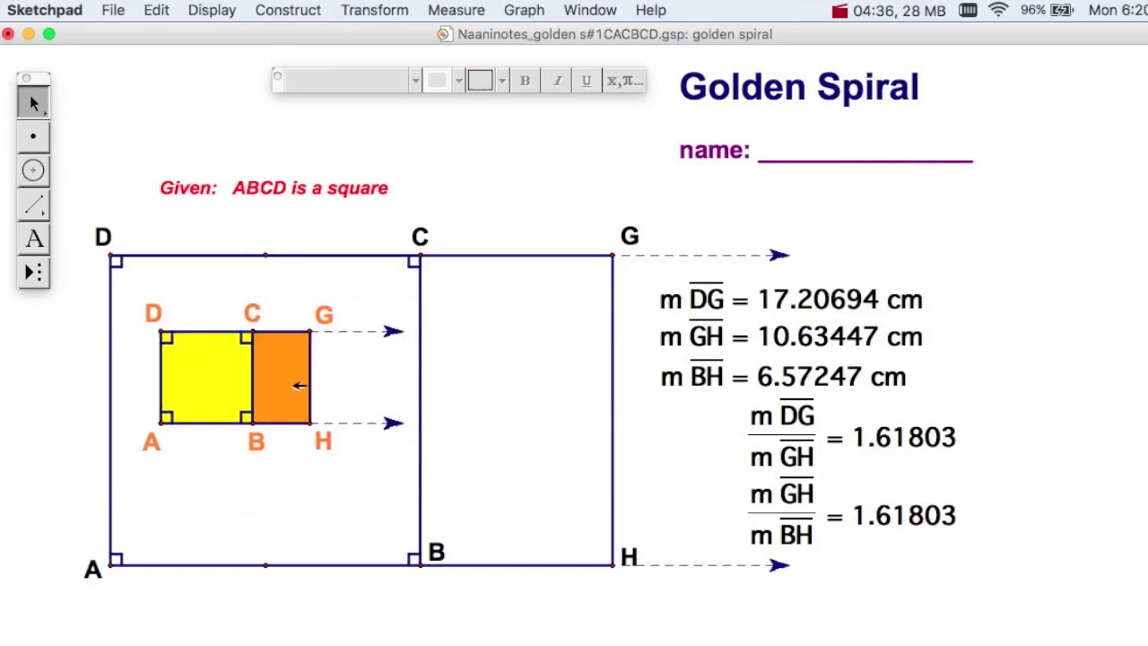
Step: Select the small two-square figure, move it above DC, and hide it
click(297, 385)
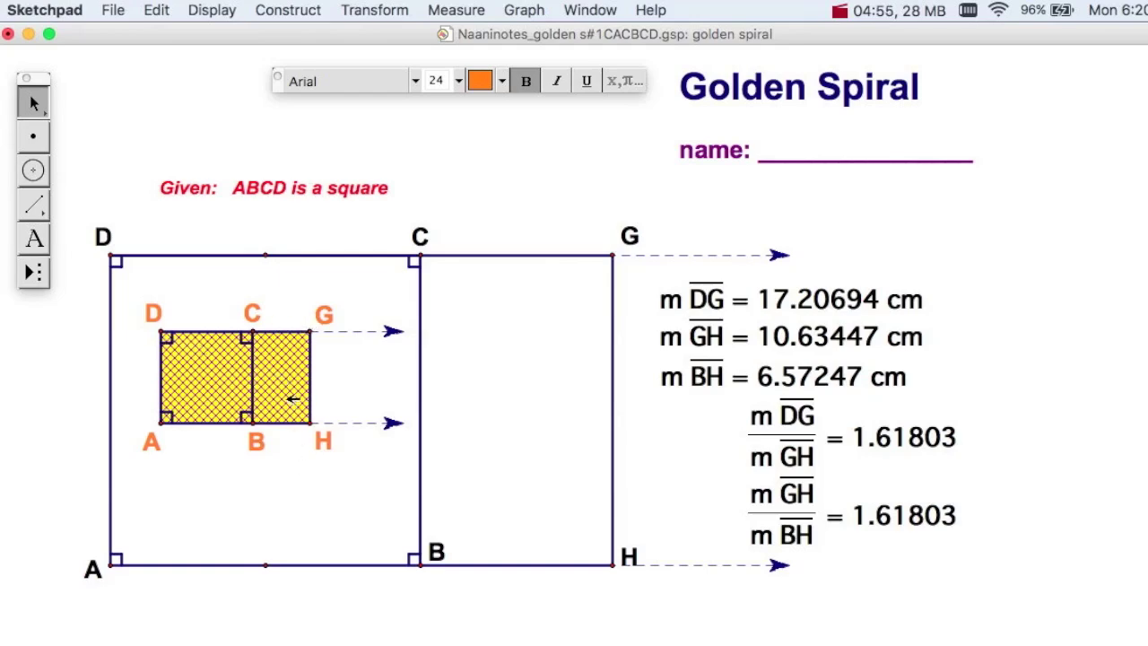
click(286, 399)
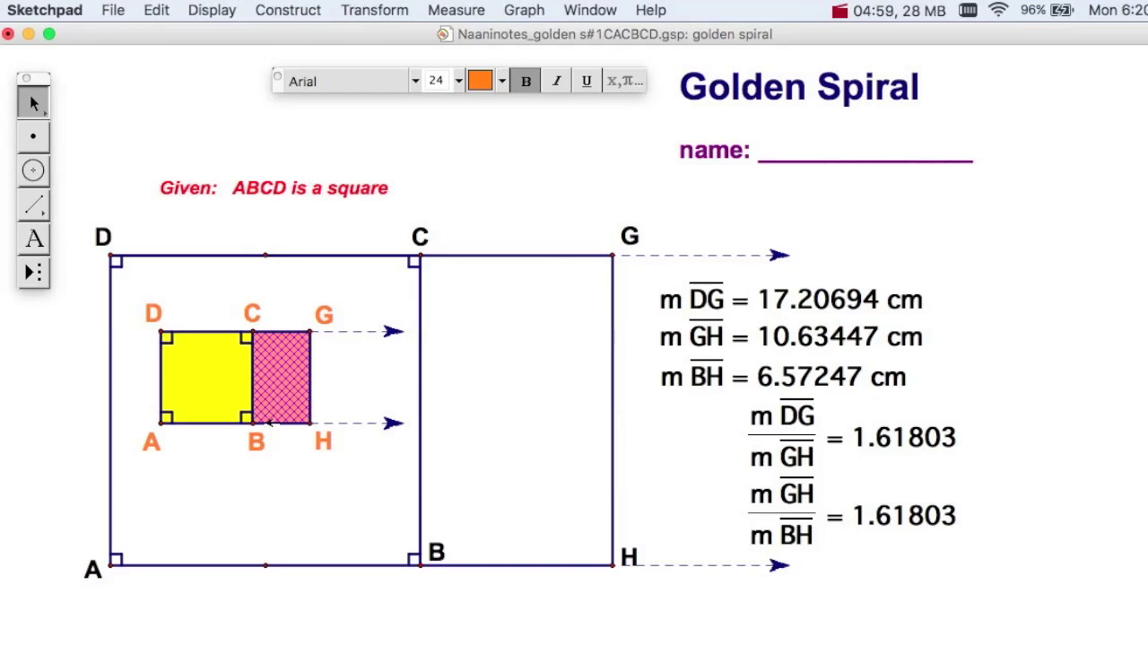
click(285, 376)
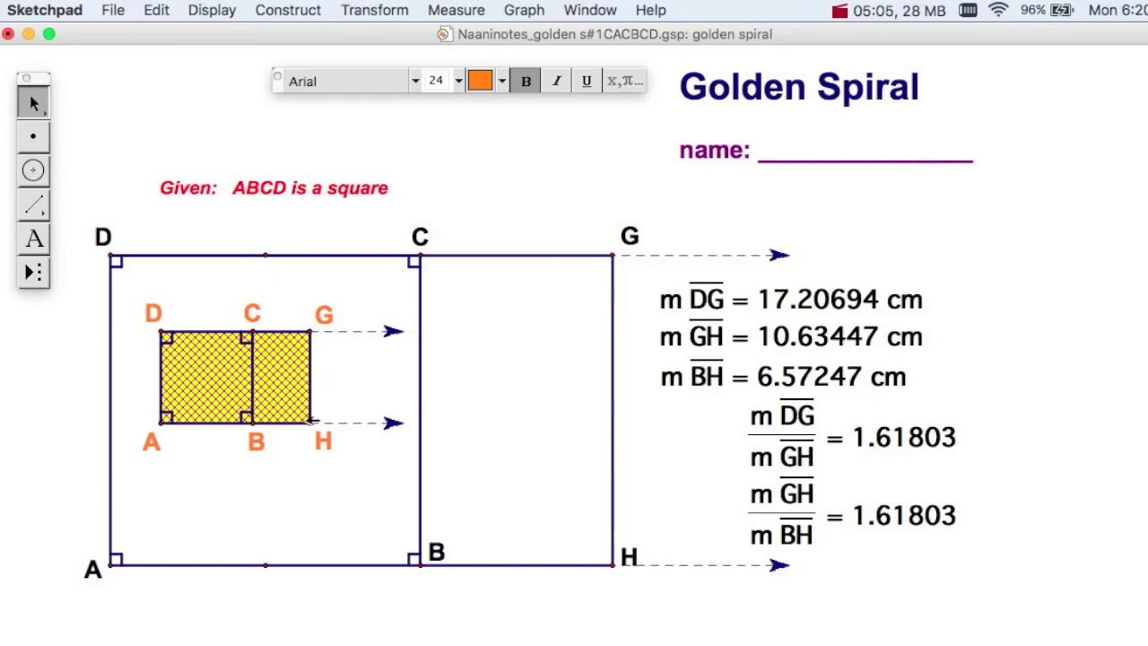
click(289, 380)
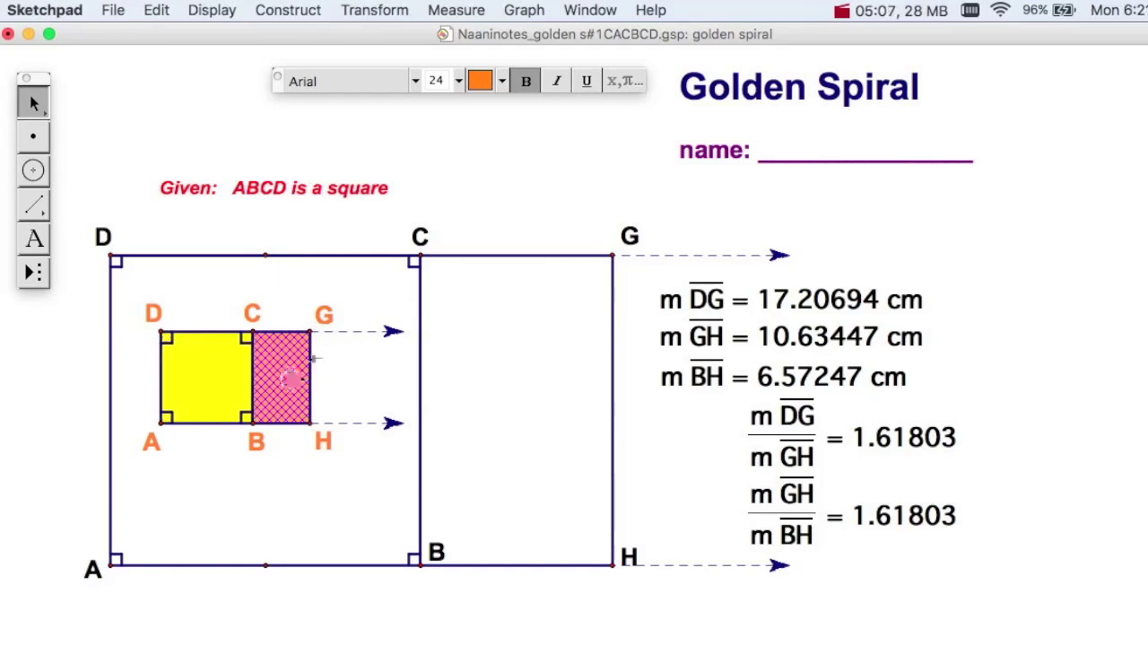
click(302, 445)
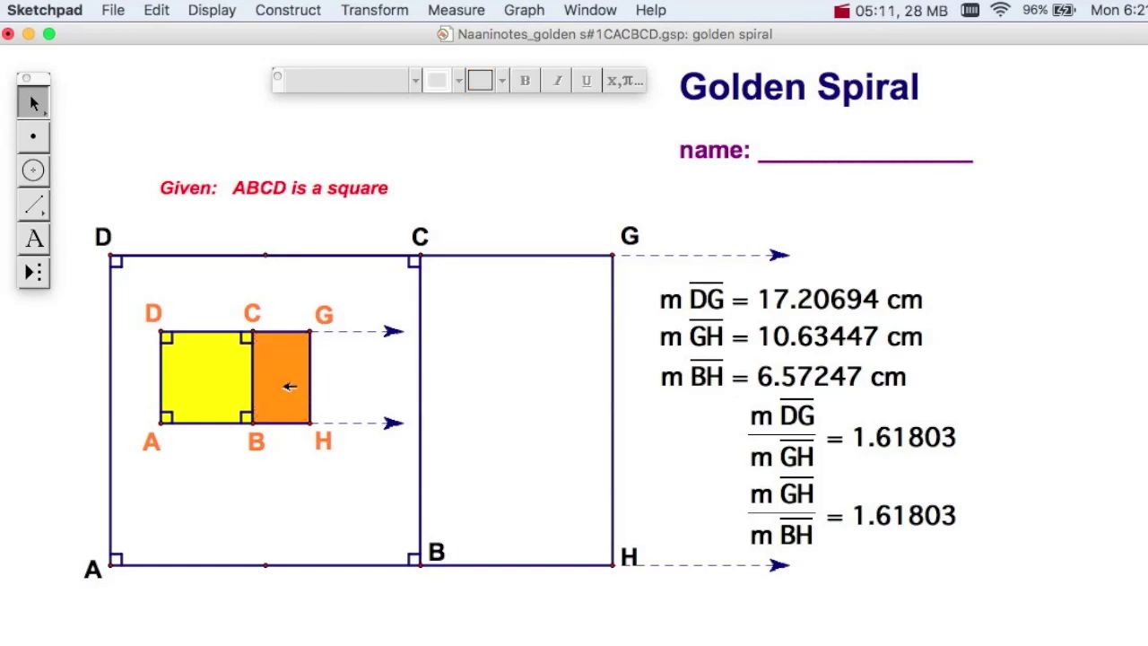
mouse_move(281, 386)
mouse_down()
mouse_move(600, 121)
mouse_move(462, 218)
mouse_move(632, 319)
mouse_up()
key(super+h)
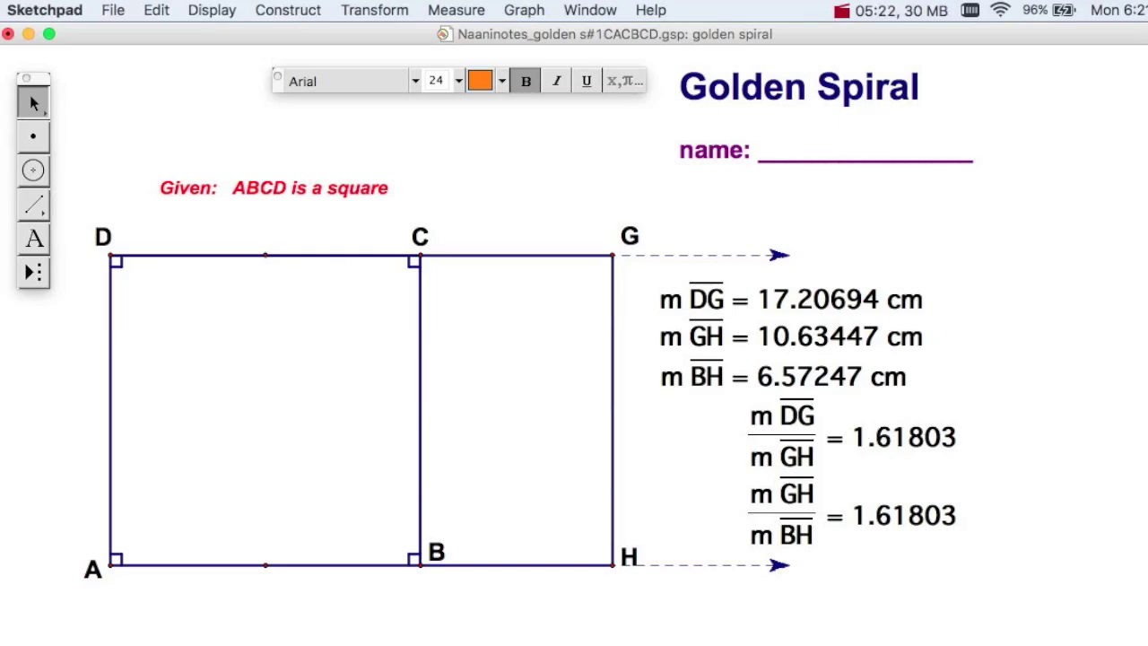
Step: Move φ beside the first ratio and marquee-select all lengths, ratios and φ to remove them
drag(1112, 336, 1038, 441)
click(1040, 526)
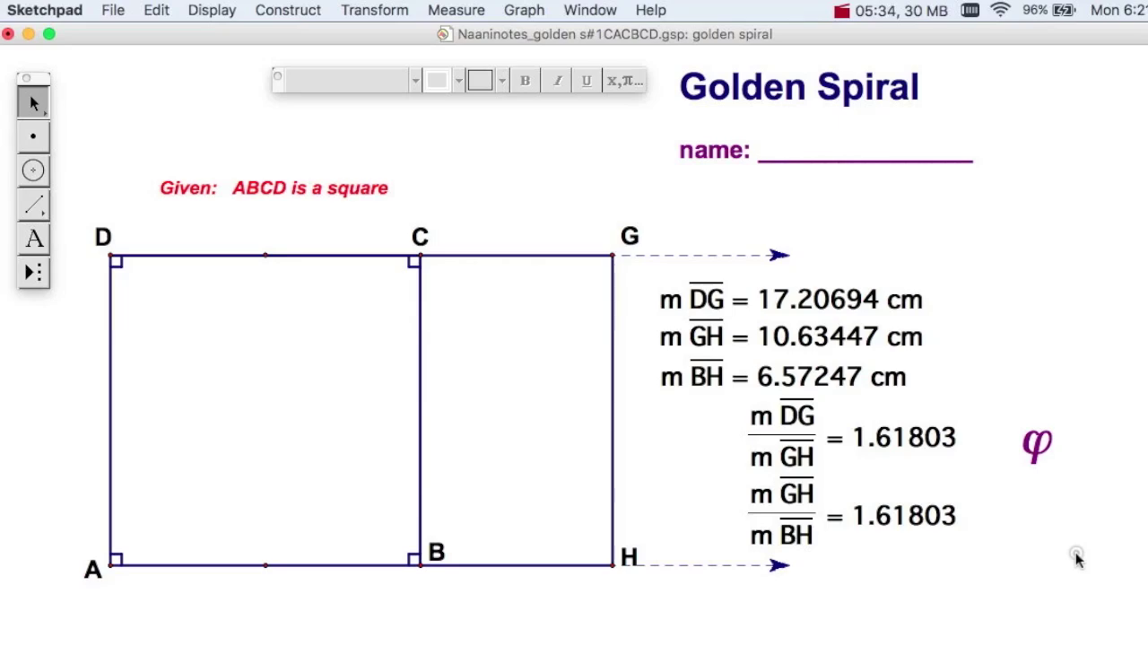
drag(1076, 559, 1147, 377)
click(959, 385)
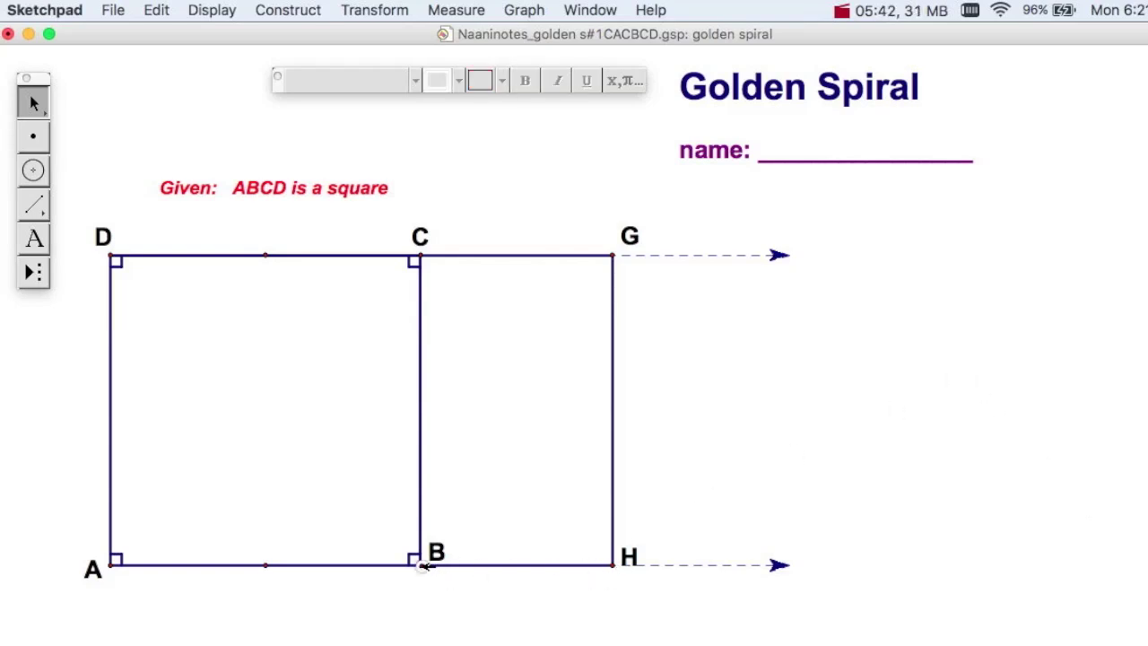
Step: Drag point B right to enlarge square ABCD, then enter the student's name after 'name:'
drag(420, 566, 468, 567)
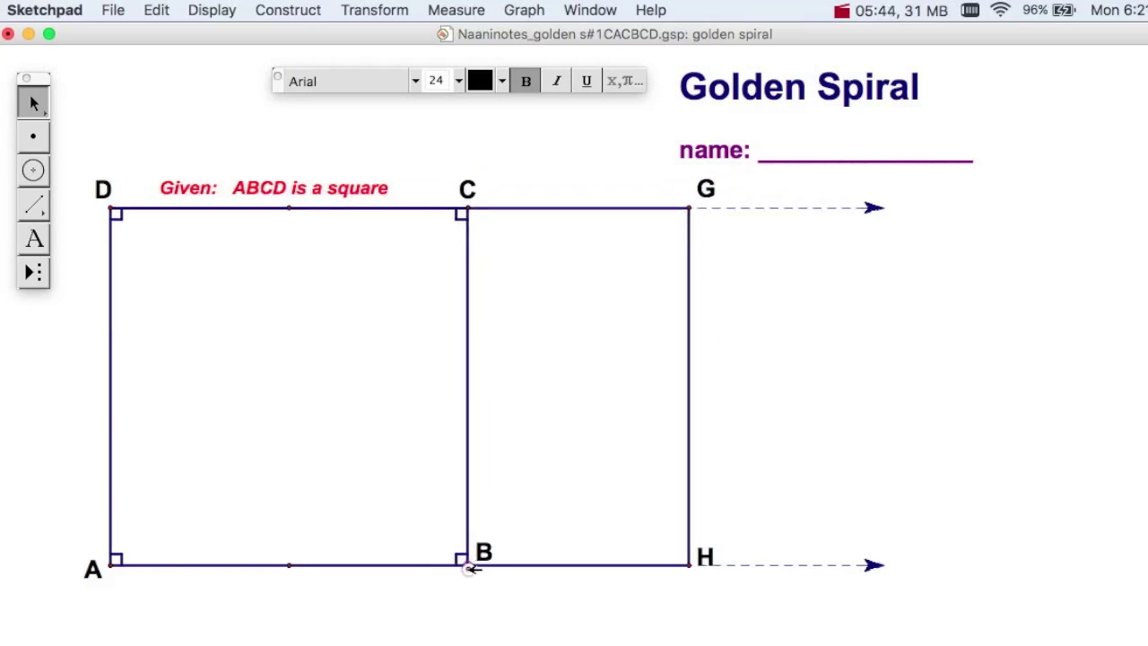
click(769, 450)
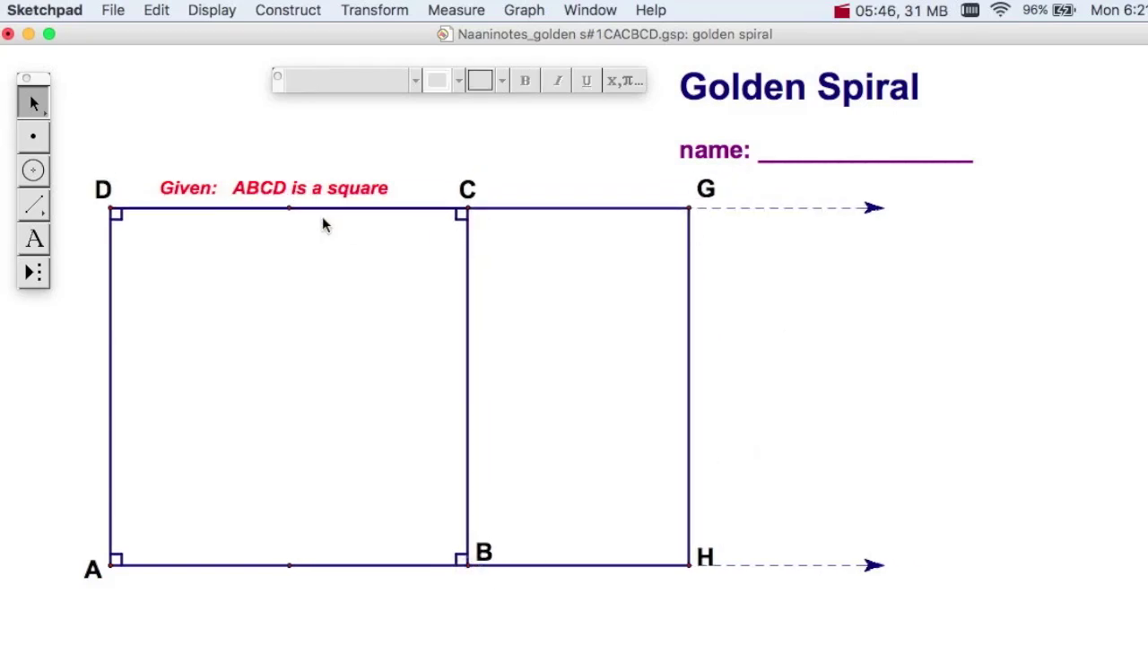
double_click(904, 152)
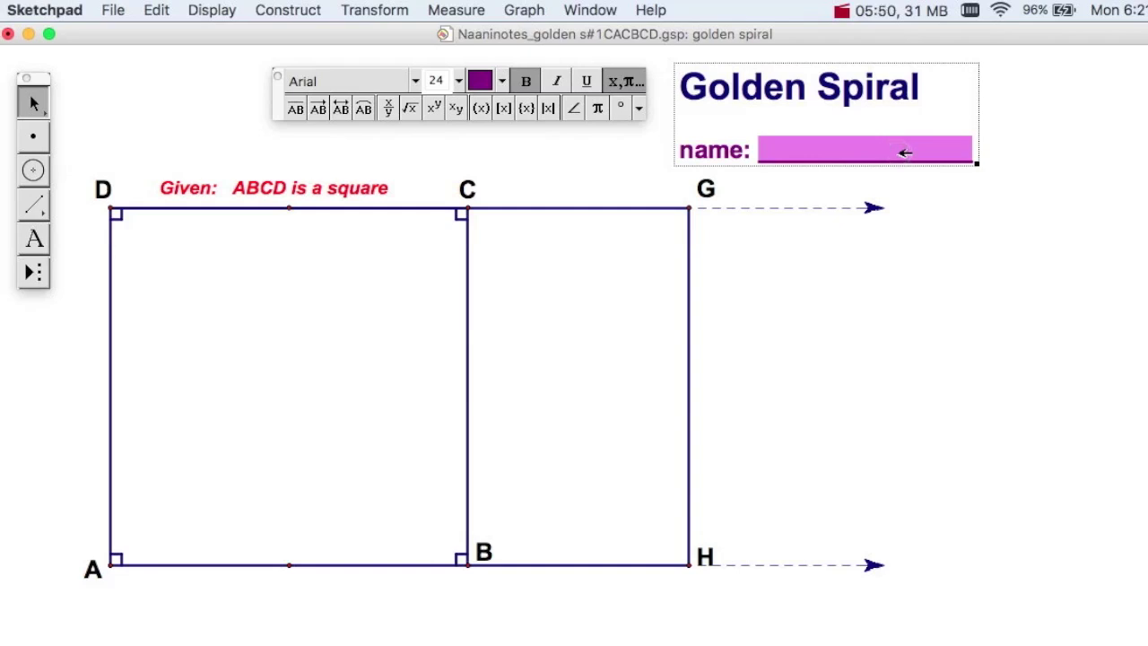
text(W)
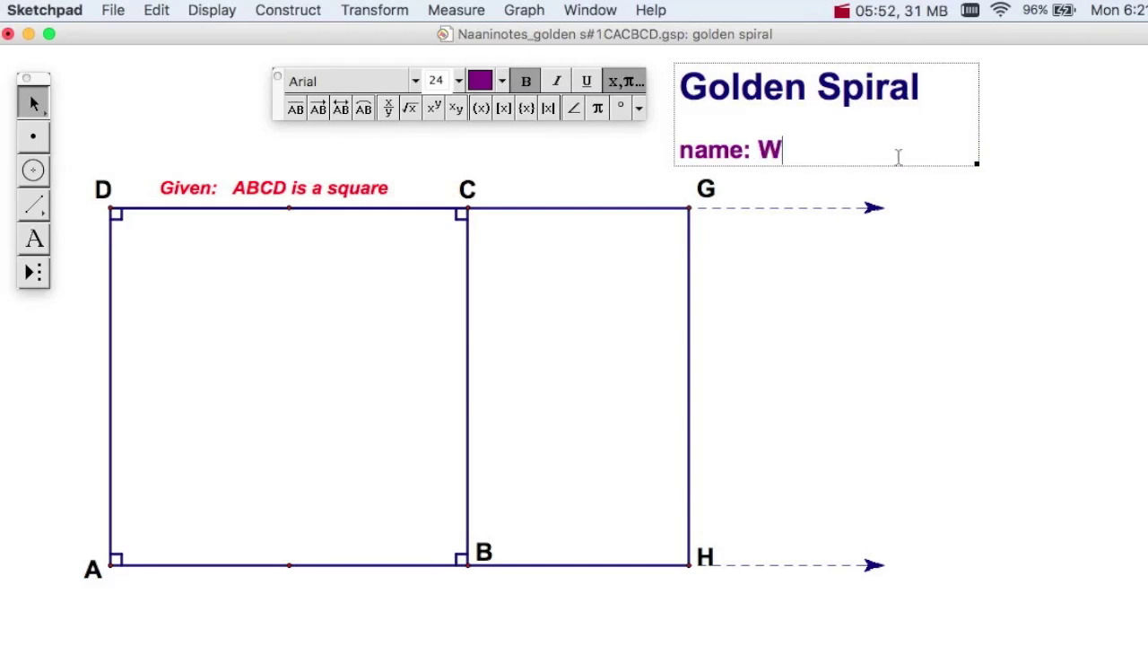
text(ILBU)
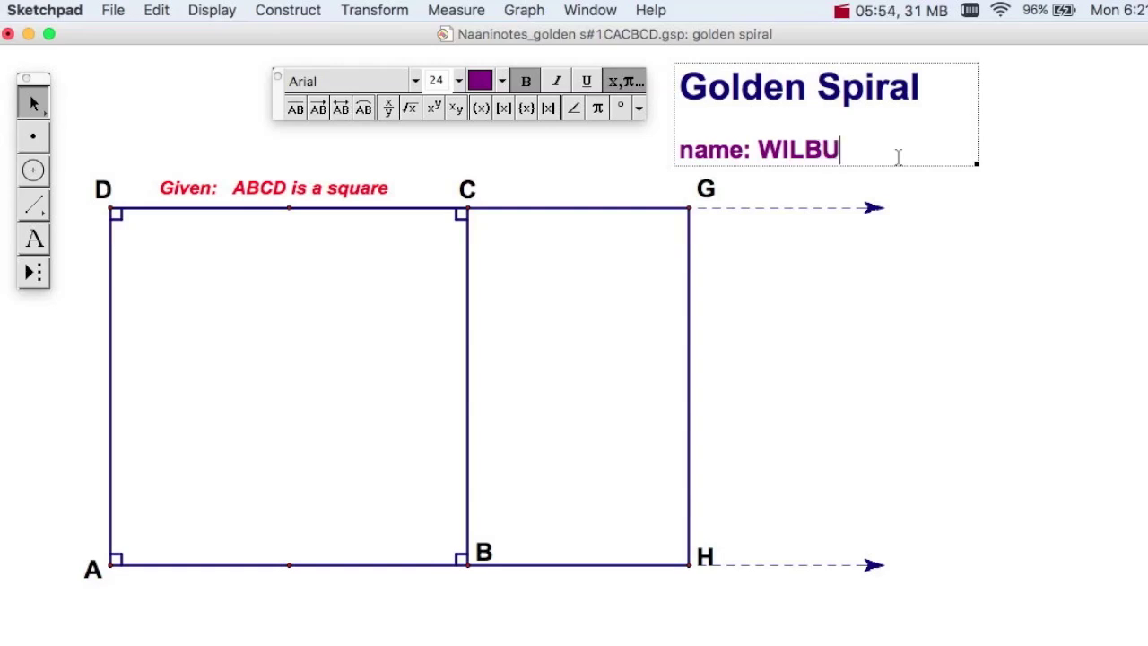
text(R)
click(1009, 282)
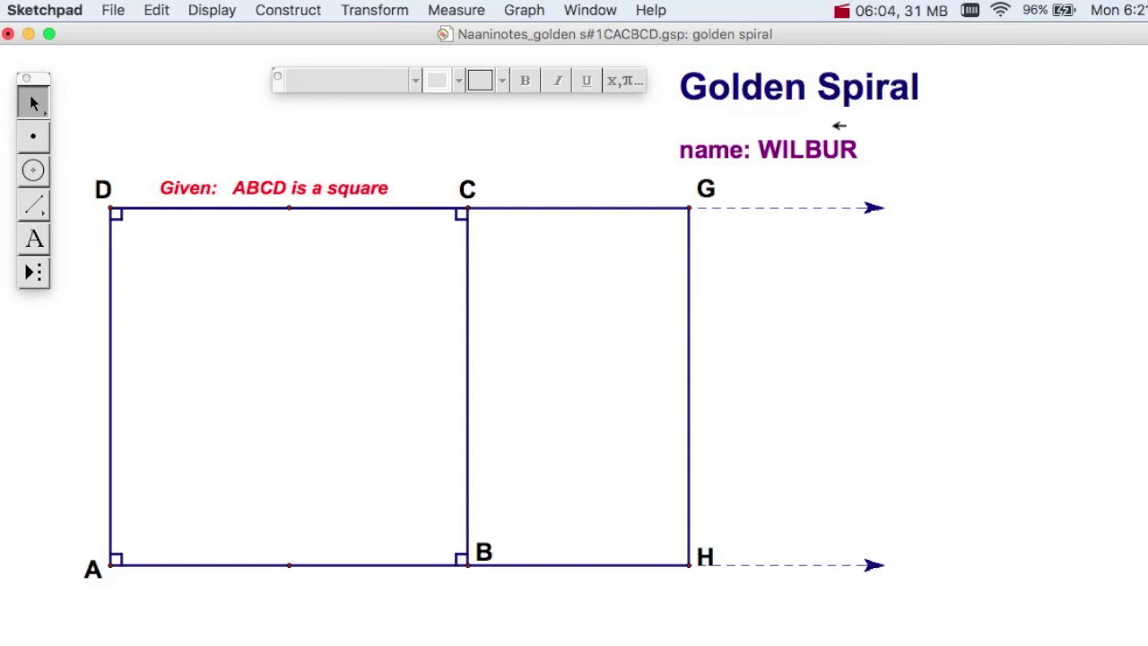
Step: Shift the whole construction slightly down by dragging segment BH
click(810, 320)
click(591, 333)
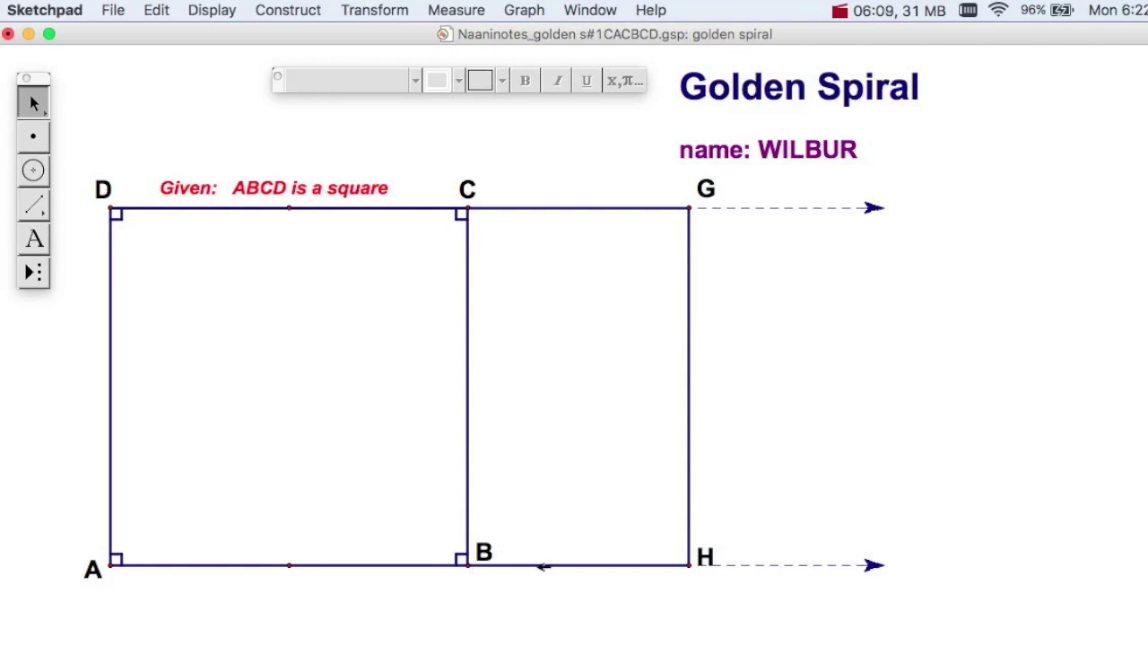
click(538, 566)
drag(533, 566, 542, 583)
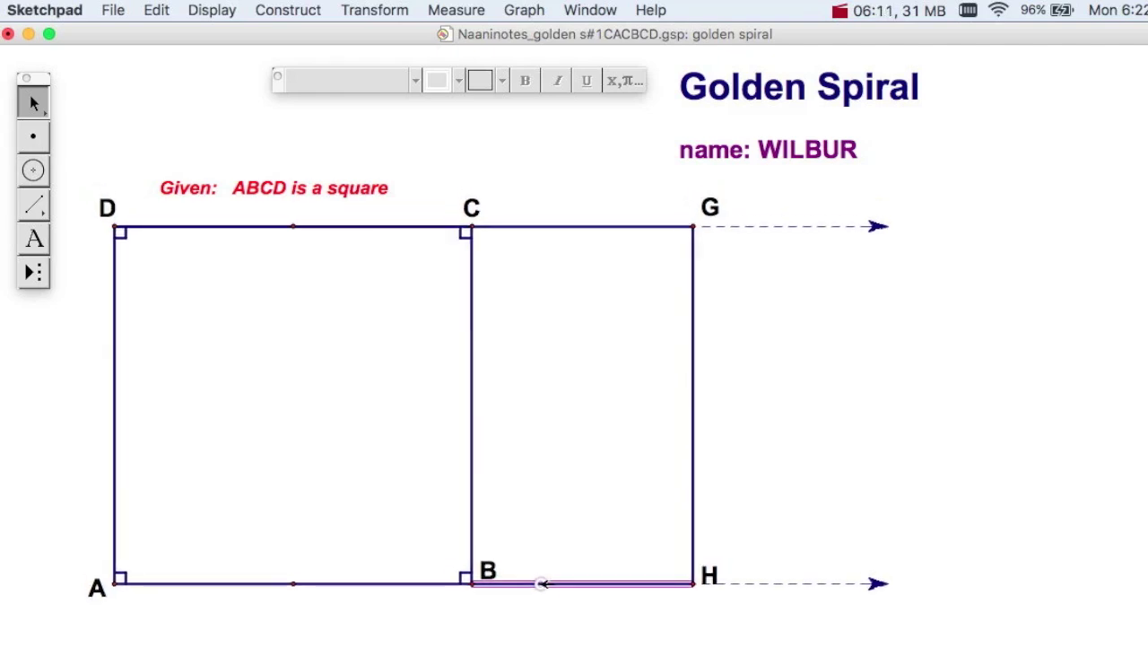
click(574, 503)
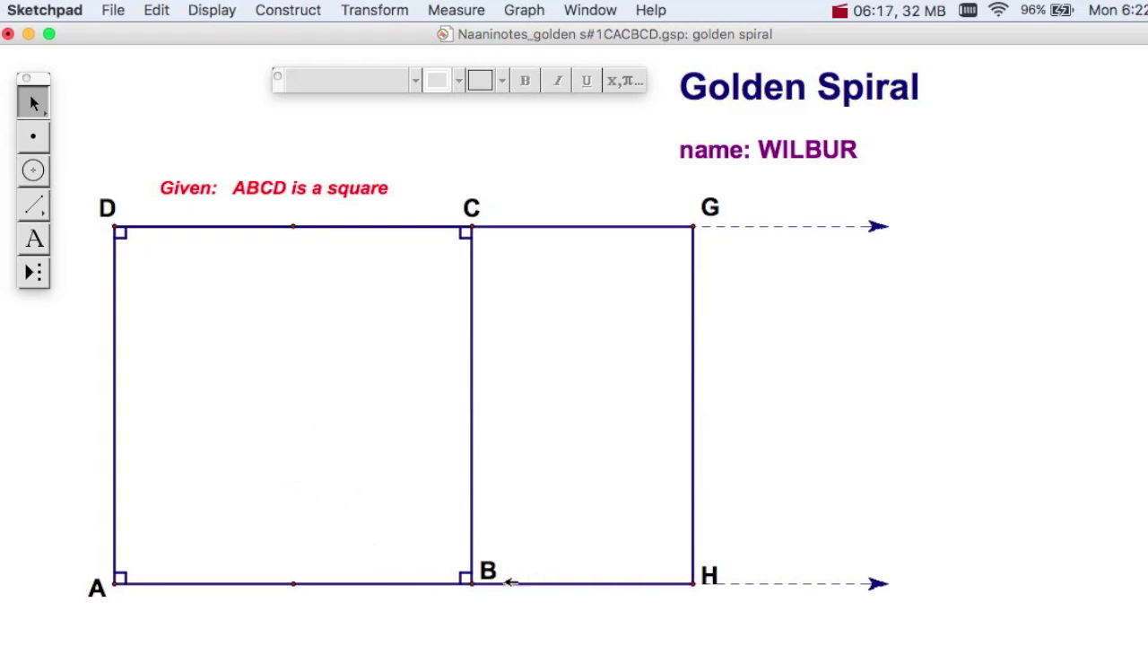
Step: Widen the squares by moving B further right, and move the title caption to the right side
drag(468, 584, 569, 583)
click(979, 359)
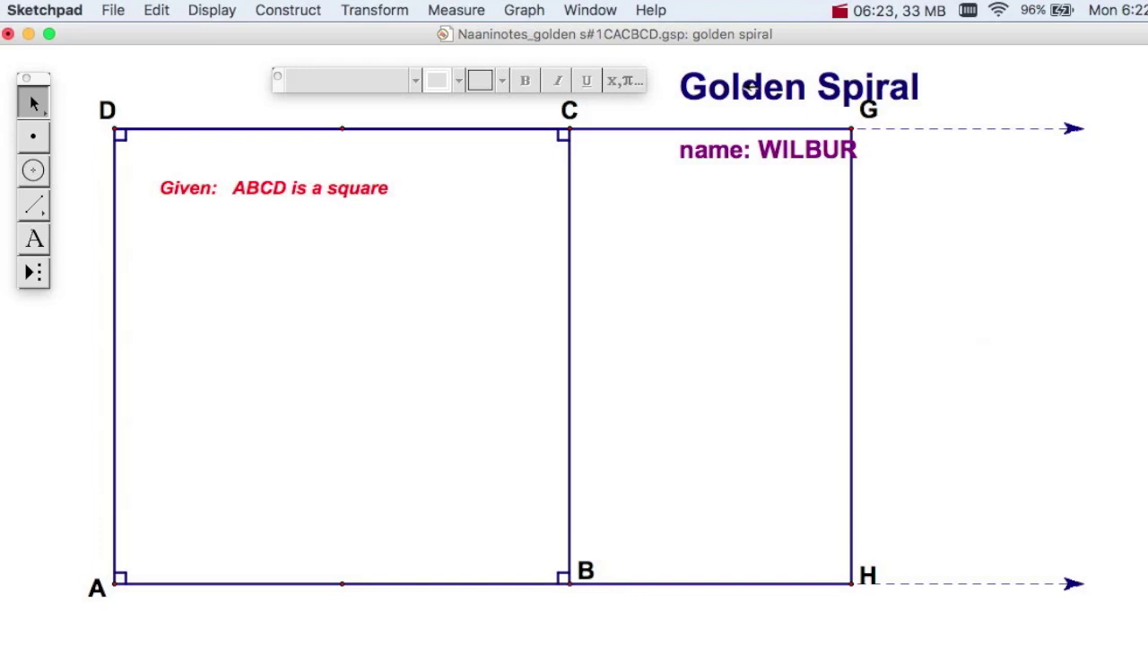
drag(749, 87, 969, 236)
click(958, 381)
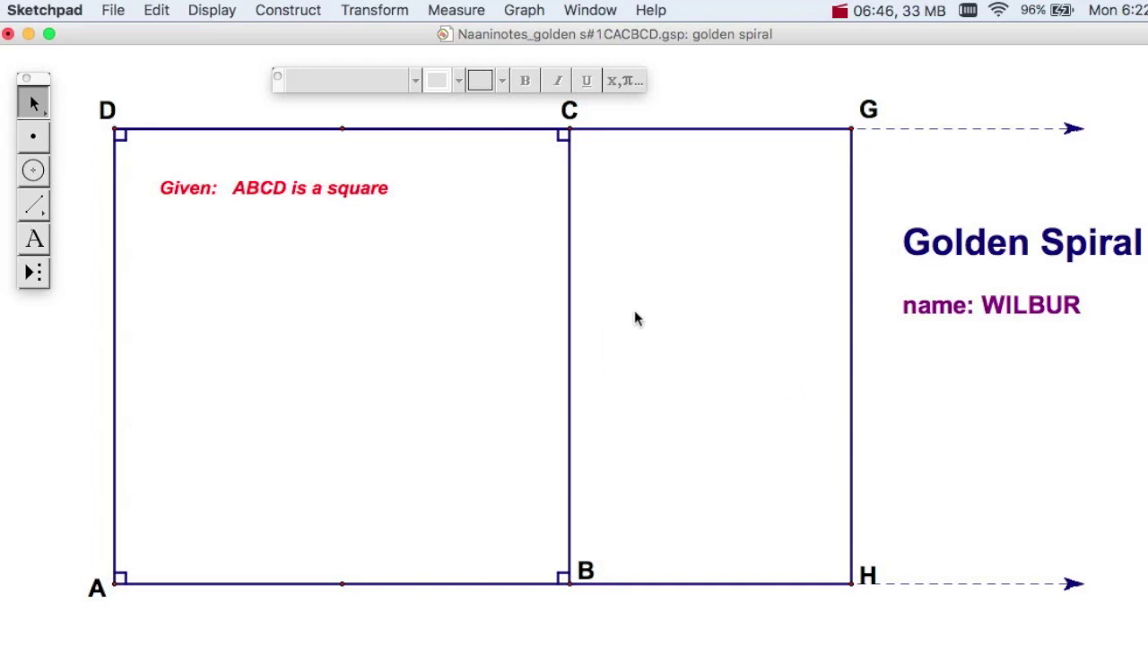
Step: Draw compass circles through C and G, and mark where they cross BC and GH
click(497, 249)
click(35, 171)
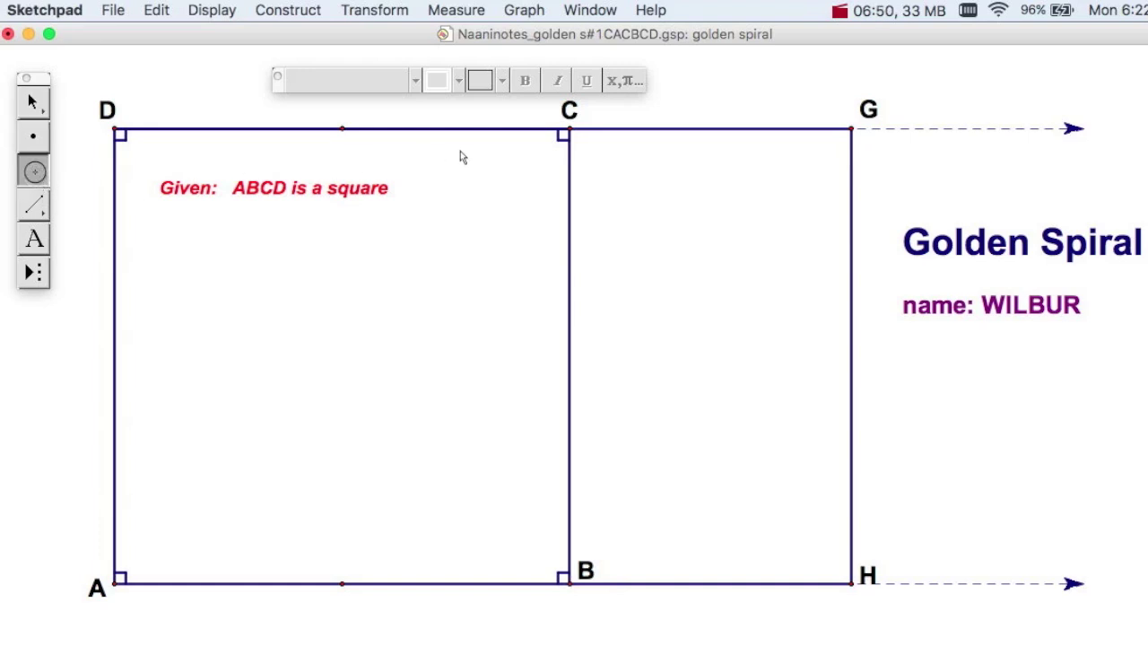
mouse_move(569, 129)
mouse_down()
mouse_move(658, 65)
mouse_move(851, 130)
mouse_move(579, 174)
mouse_move(571, 130)
mouse_up()
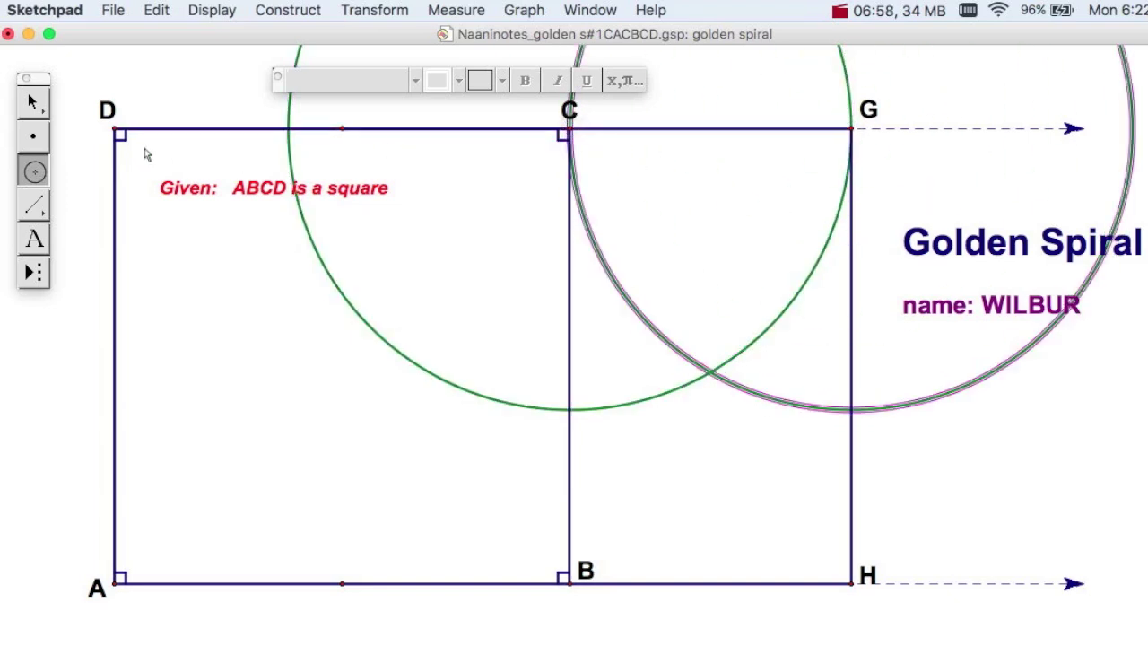
click(32, 140)
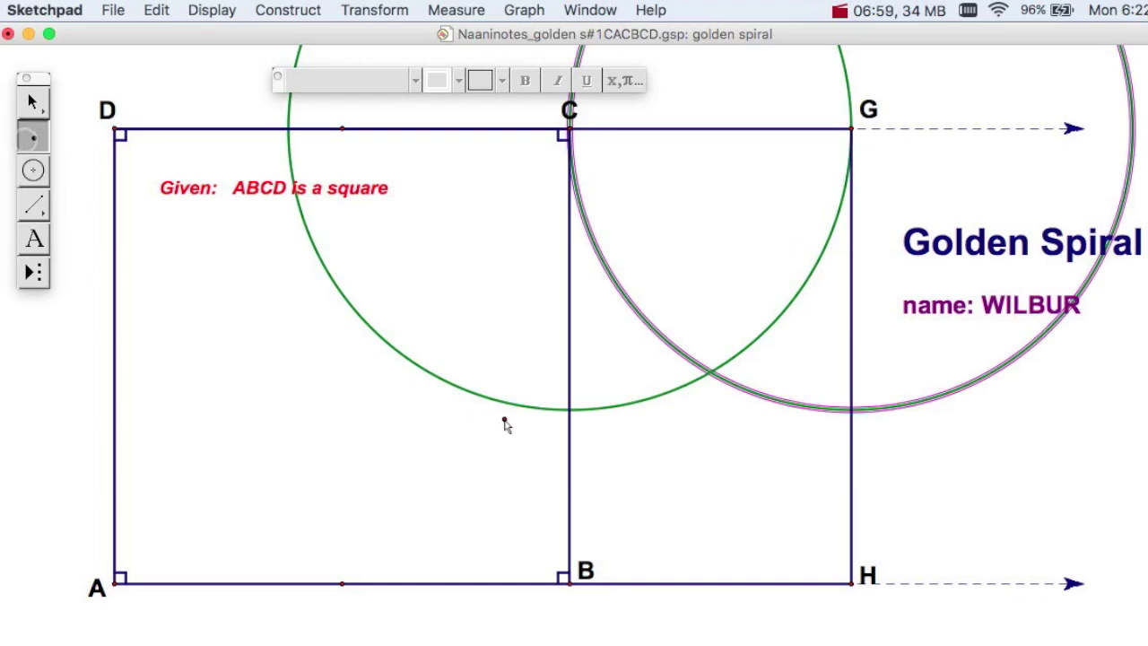
click(570, 411)
click(851, 410)
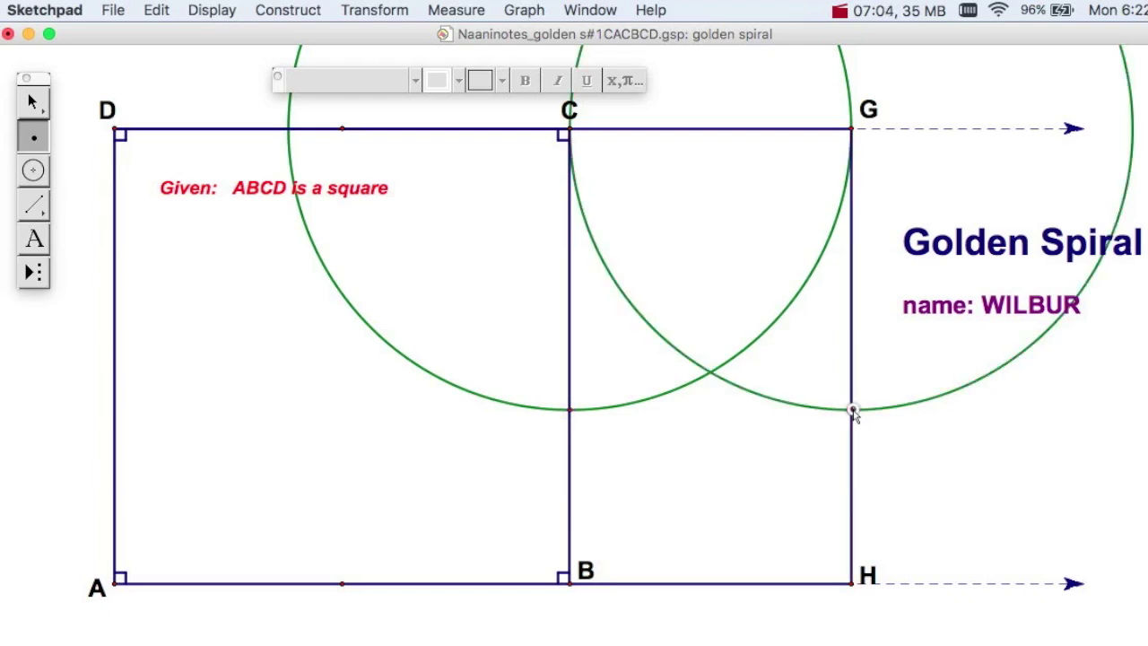
Step: Join the two crossing points with a horizontal segment and hide both construction circles
click(33, 203)
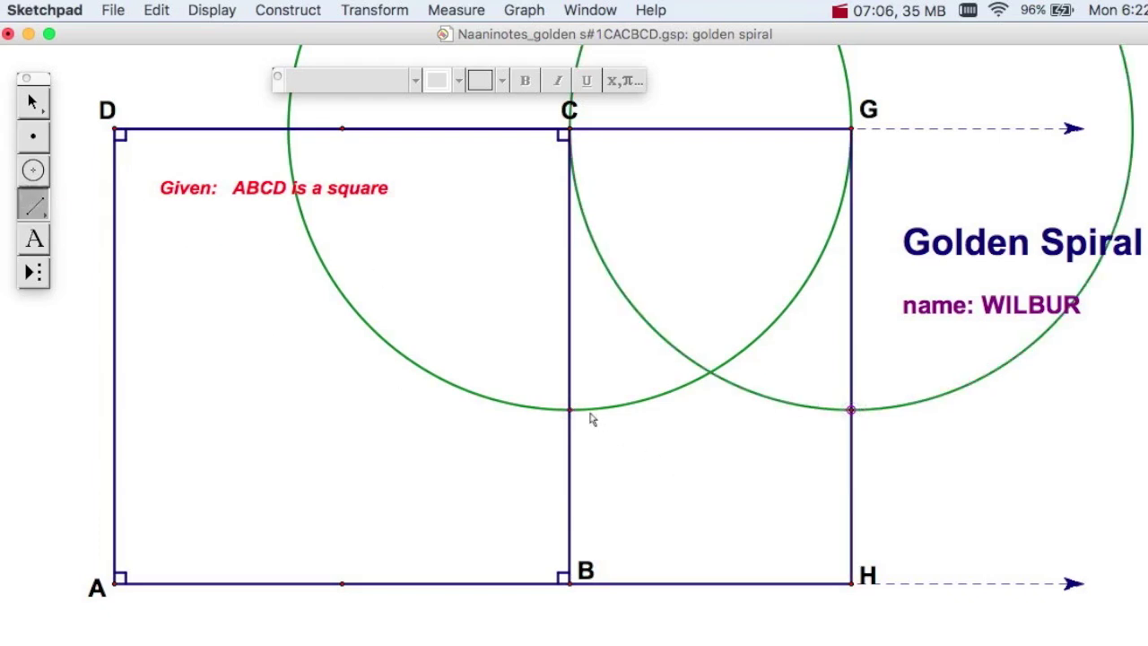
drag(569, 410, 851, 410)
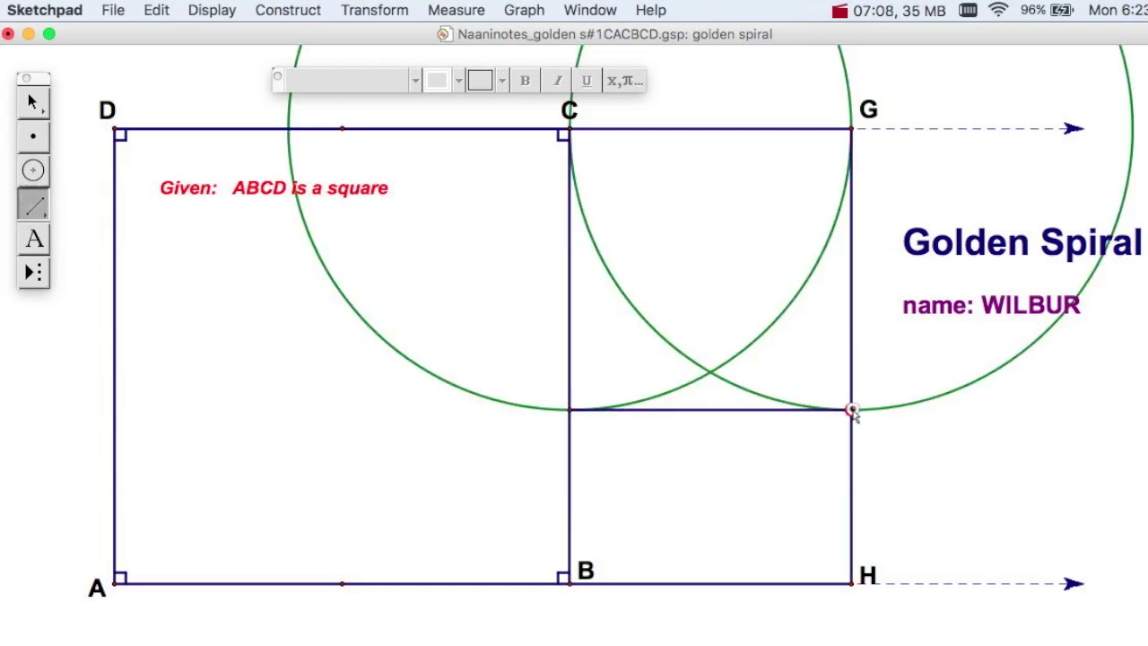
click(36, 103)
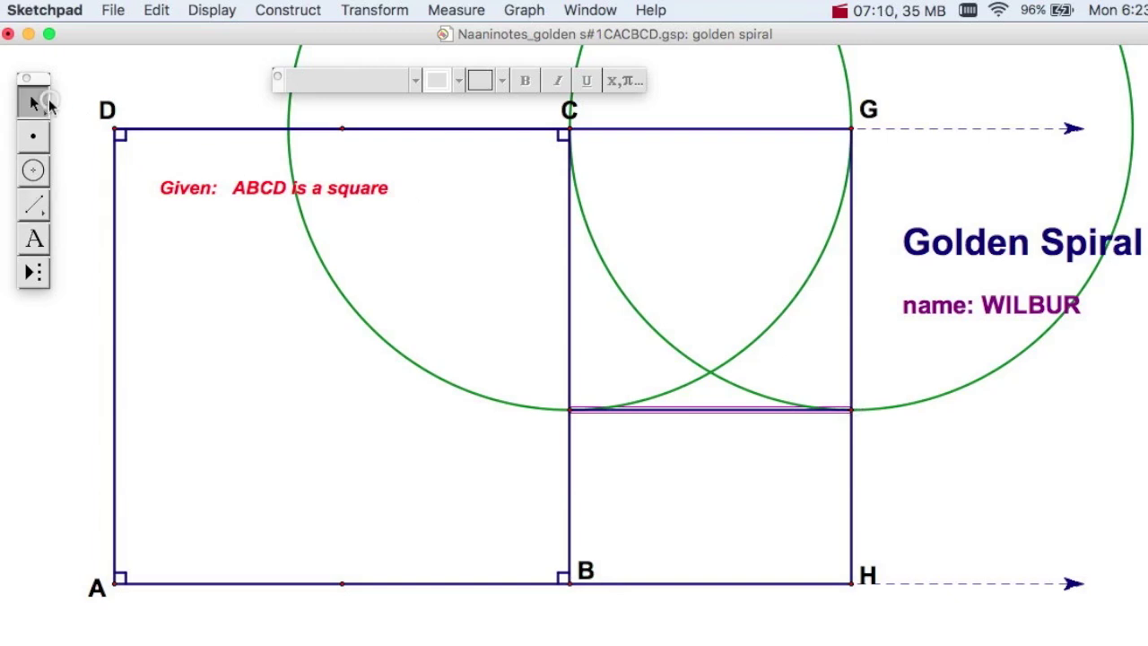
drag(689, 297, 725, 387)
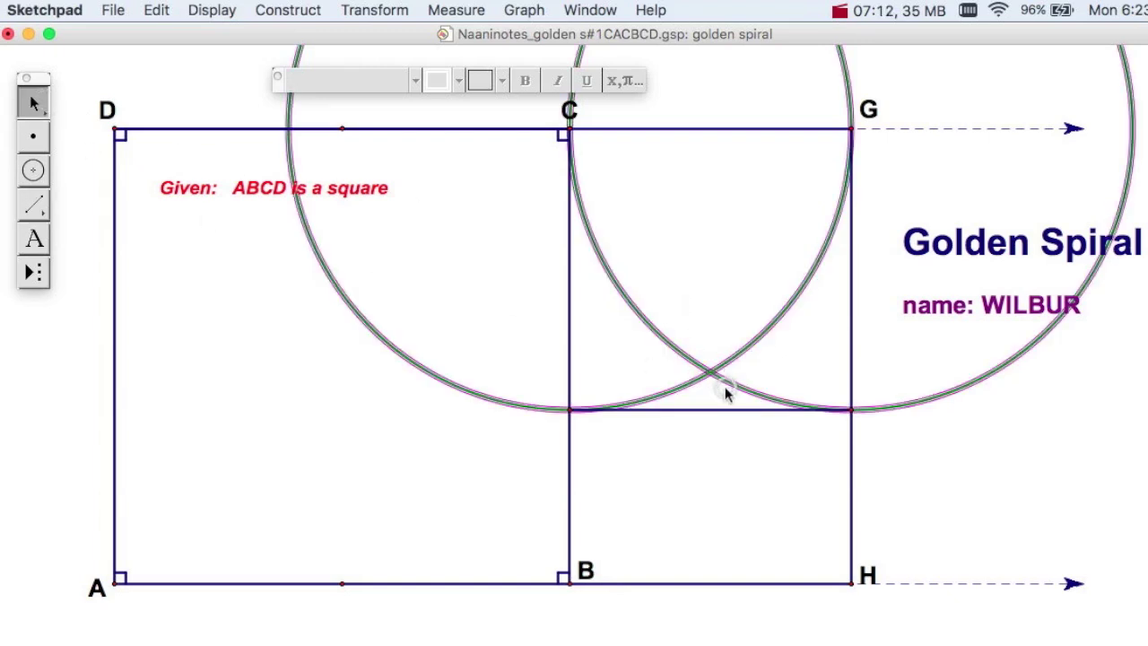
key(super+h)
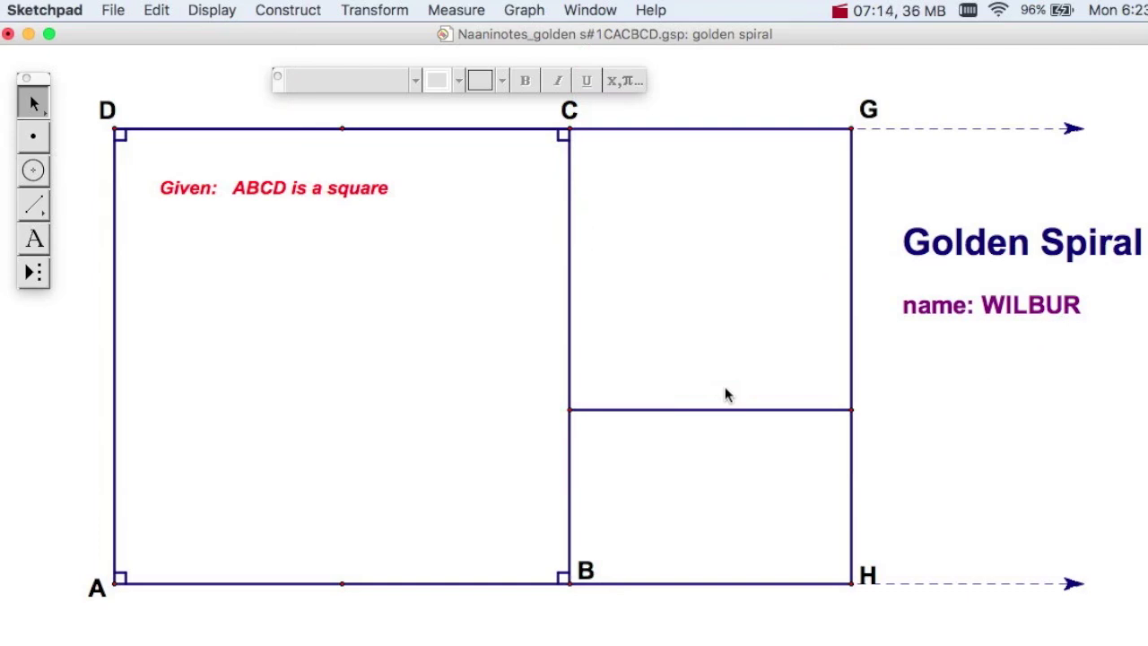
Step: Draw a circle centred at H, drop a vertical segment from its crossing to BH, and hide the circles
click(34, 170)
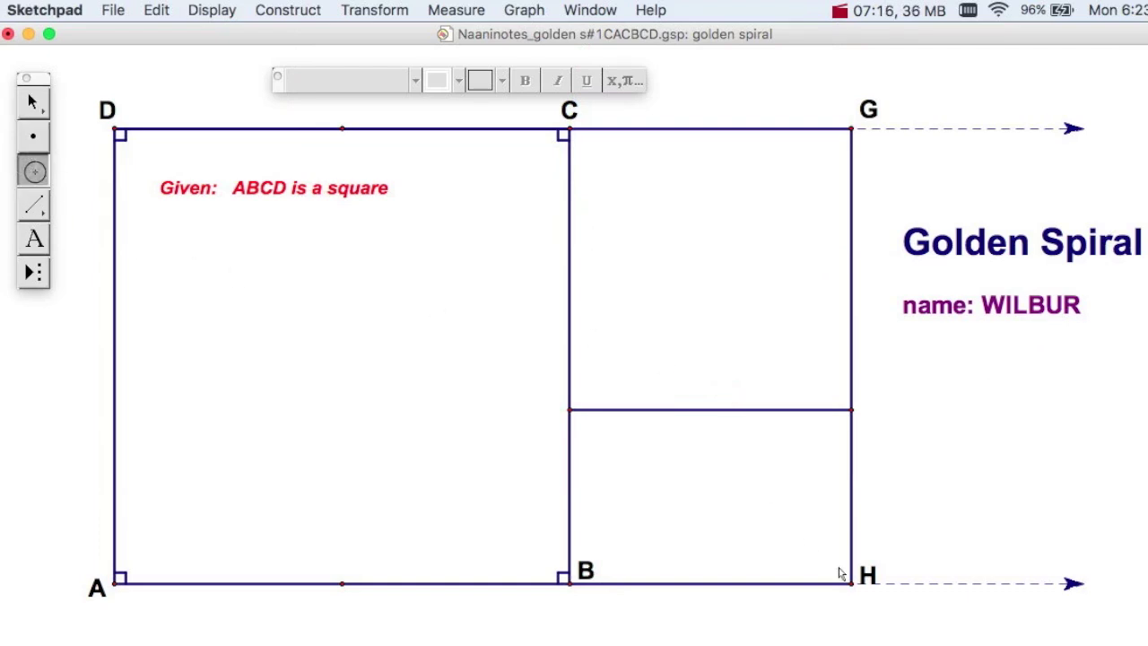
mouse_move(853, 584)
mouse_down()
mouse_move(862, 431)
mouse_move(849, 410)
mouse_move(852, 584)
mouse_up()
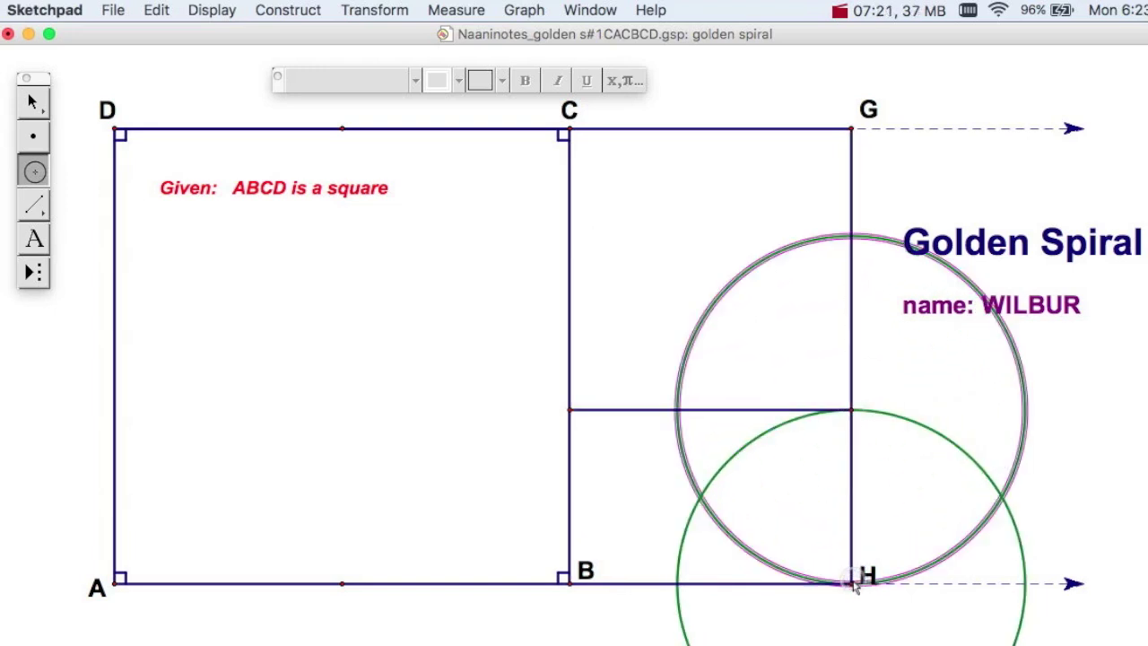
click(34, 205)
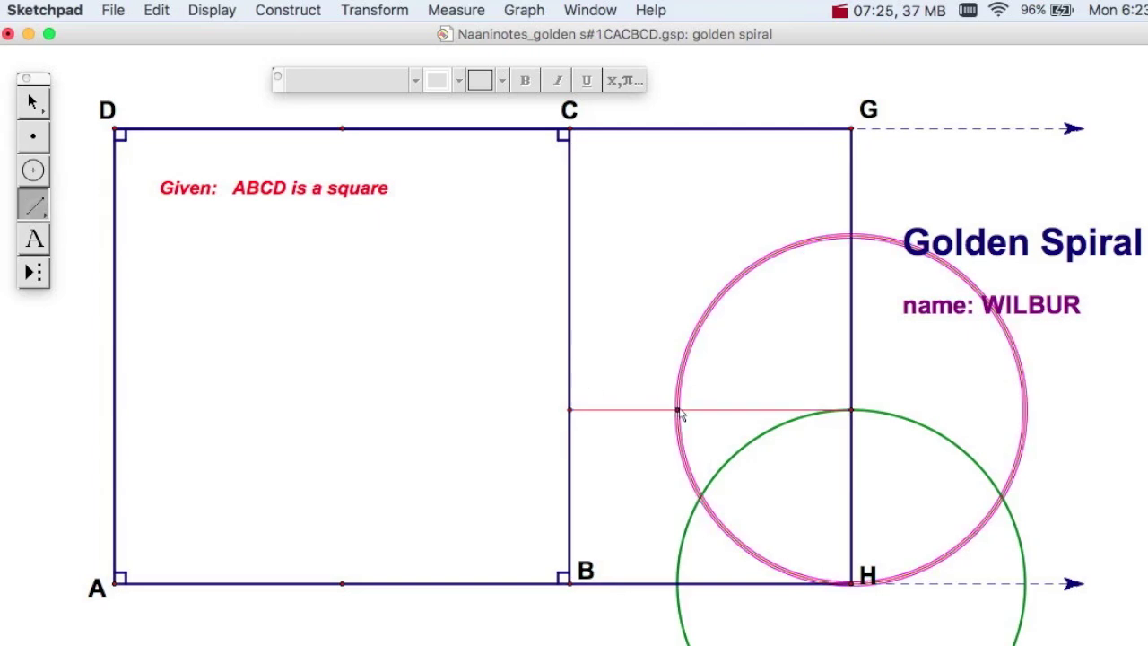
drag(680, 411, 679, 585)
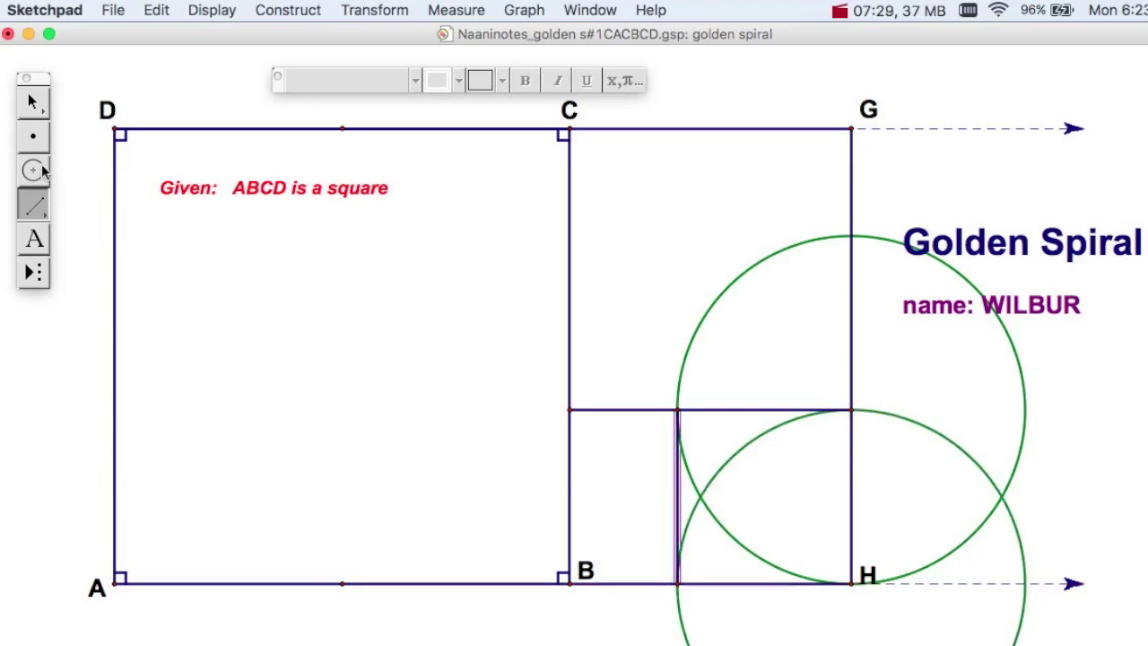
click(33, 102)
click(781, 489)
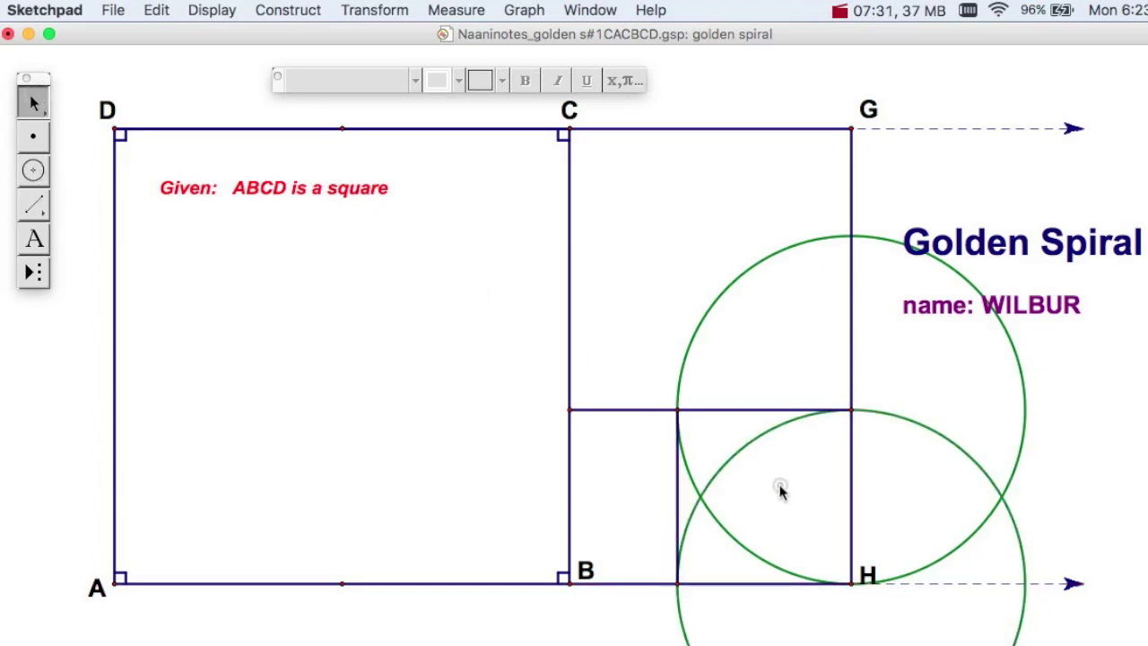
click(695, 510)
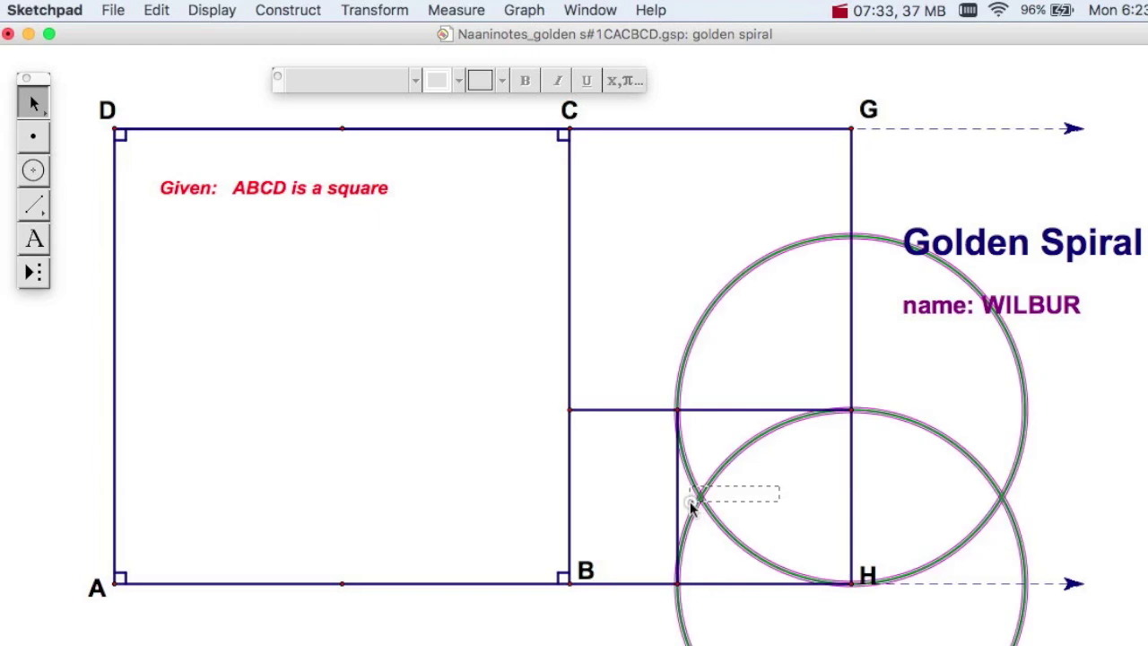
key(super+h)
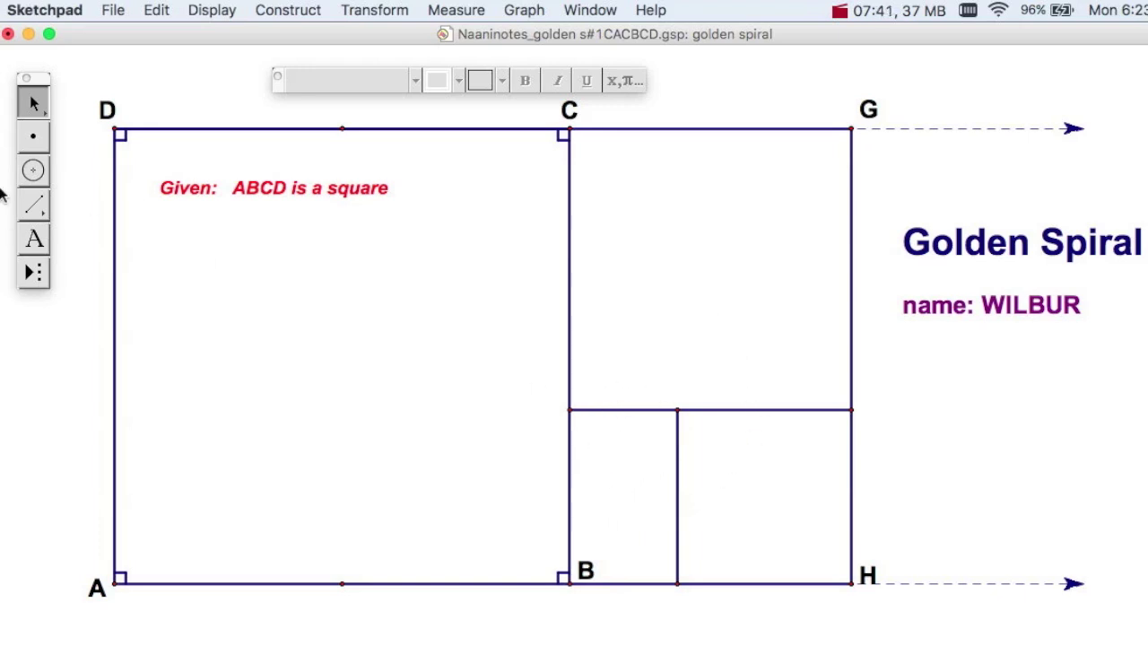
Step: Draw a guide circle centred at B and a horizontal segment across from the circles' intersection
click(34, 171)
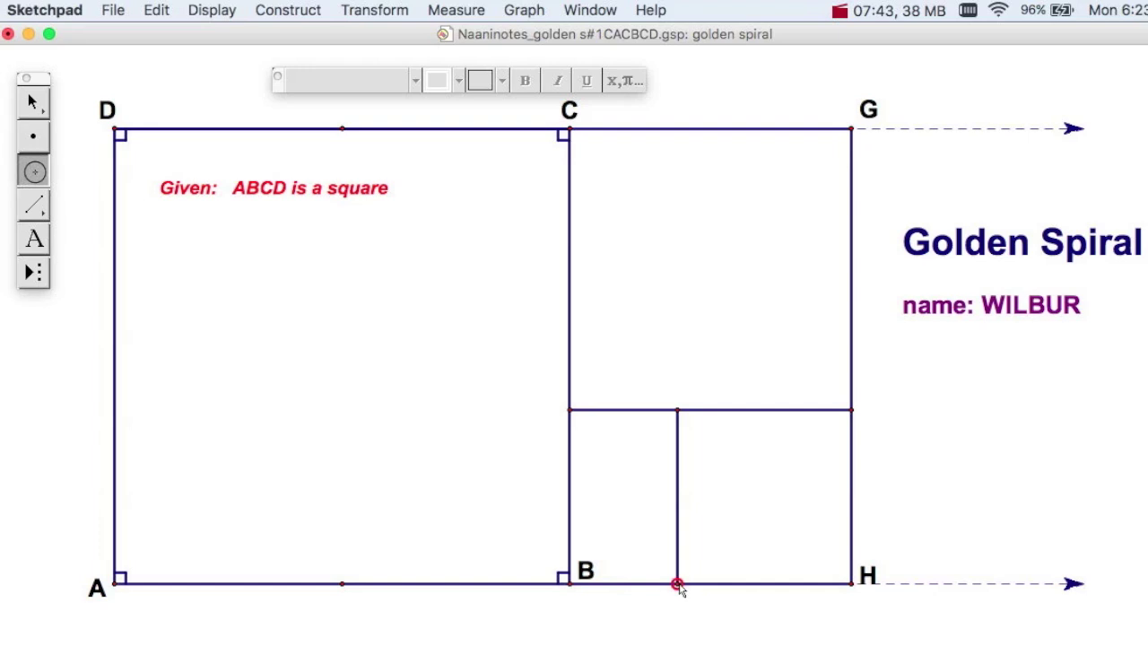
mouse_move(679, 585)
mouse_down()
mouse_move(570, 582)
mouse_move(677, 585)
mouse_up()
click(34, 204)
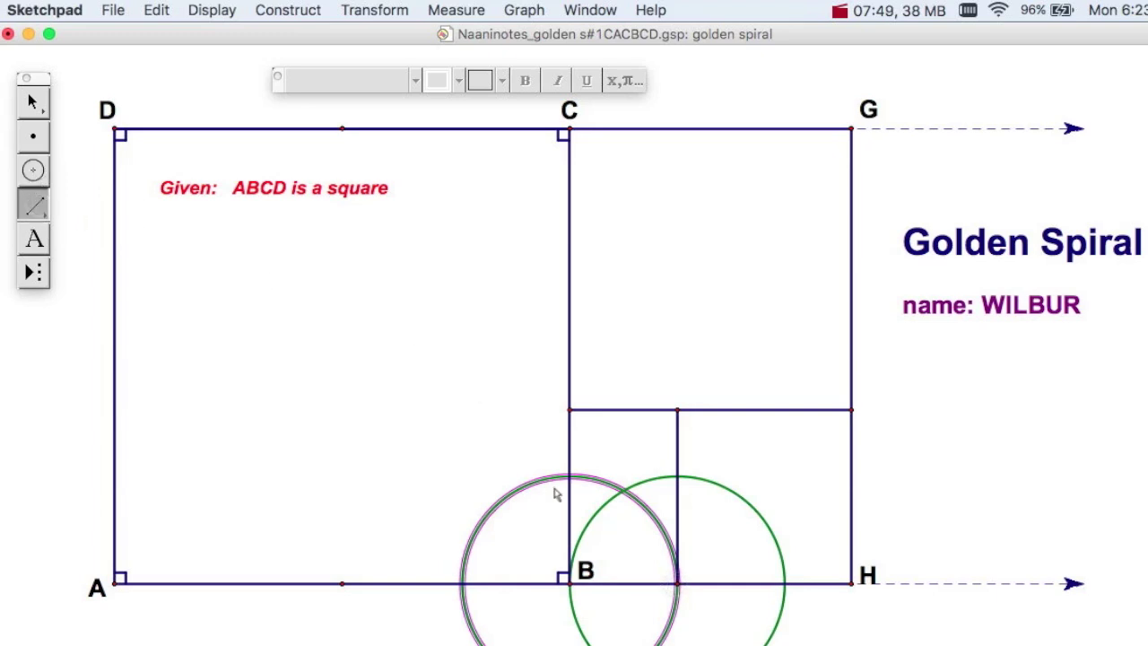
drag(570, 479, 678, 478)
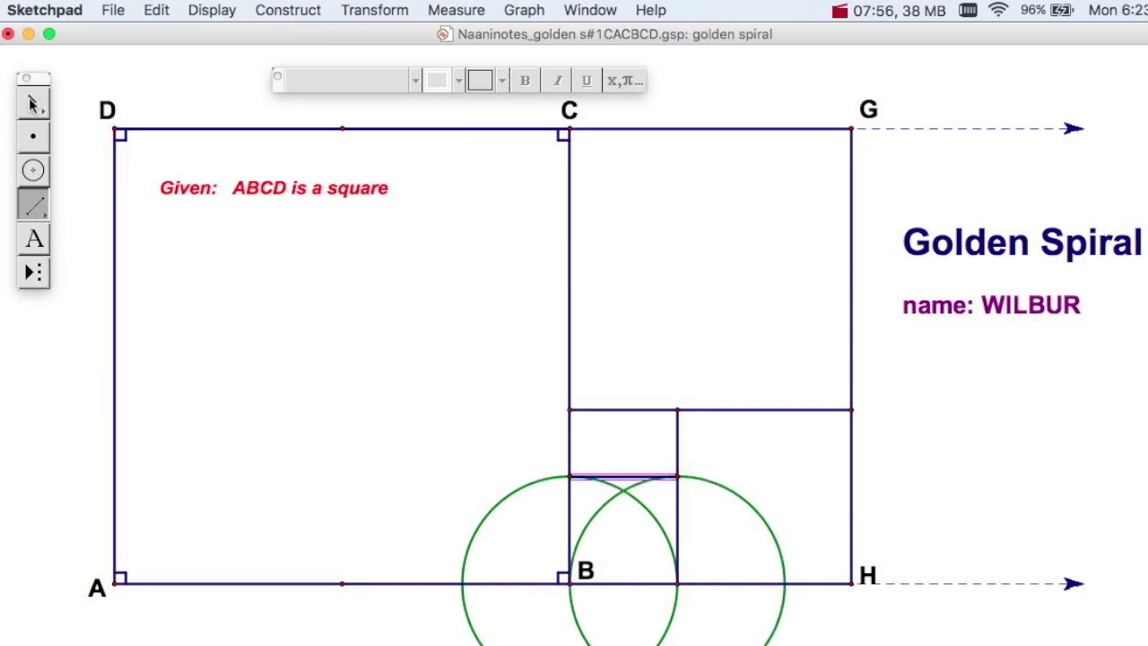
click(32, 101)
Step: Select both green construction circles and remove them from view
drag(646, 545, 628, 488)
key(super+space)
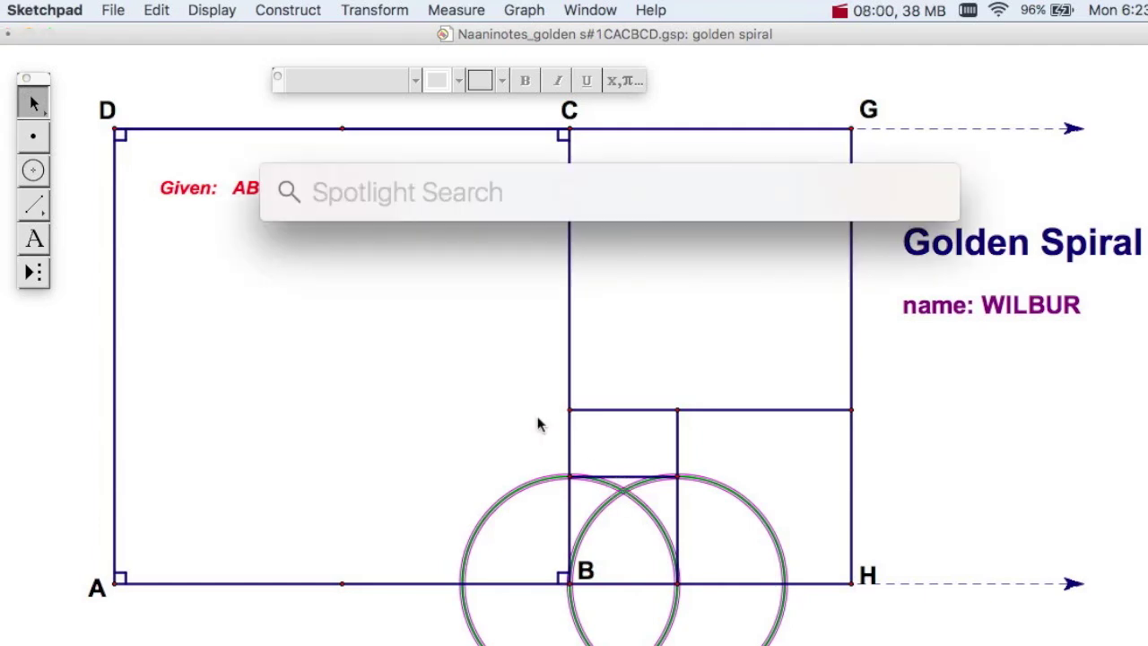
click(391, 351)
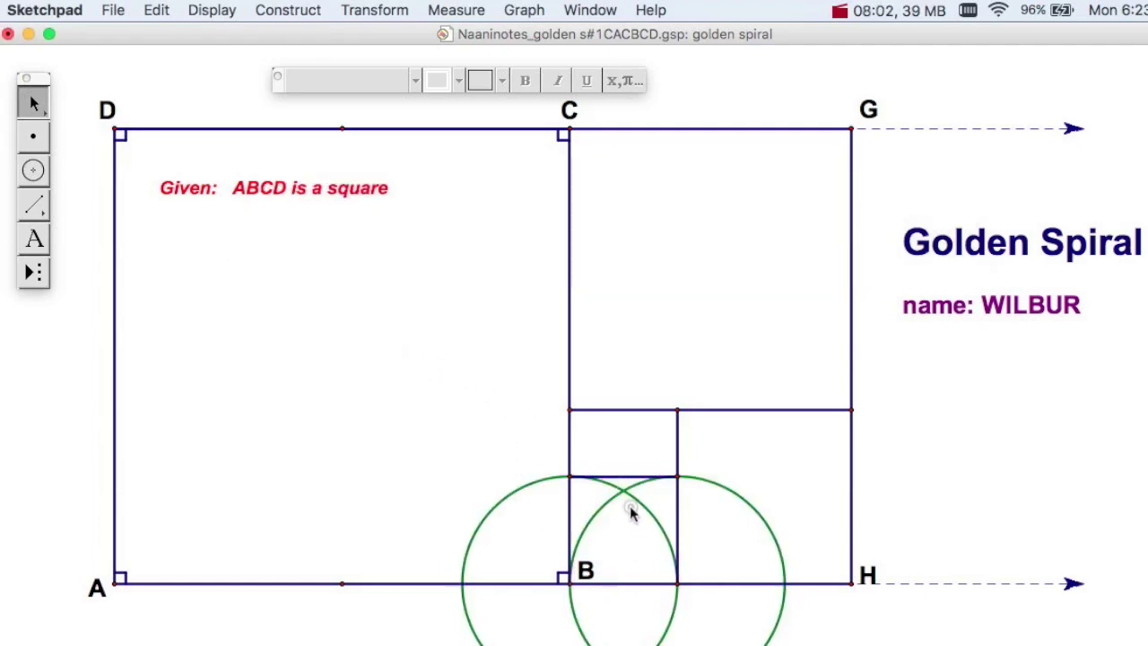
drag(630, 510, 623, 483)
click(625, 486)
key(super+z)
key(super+z)
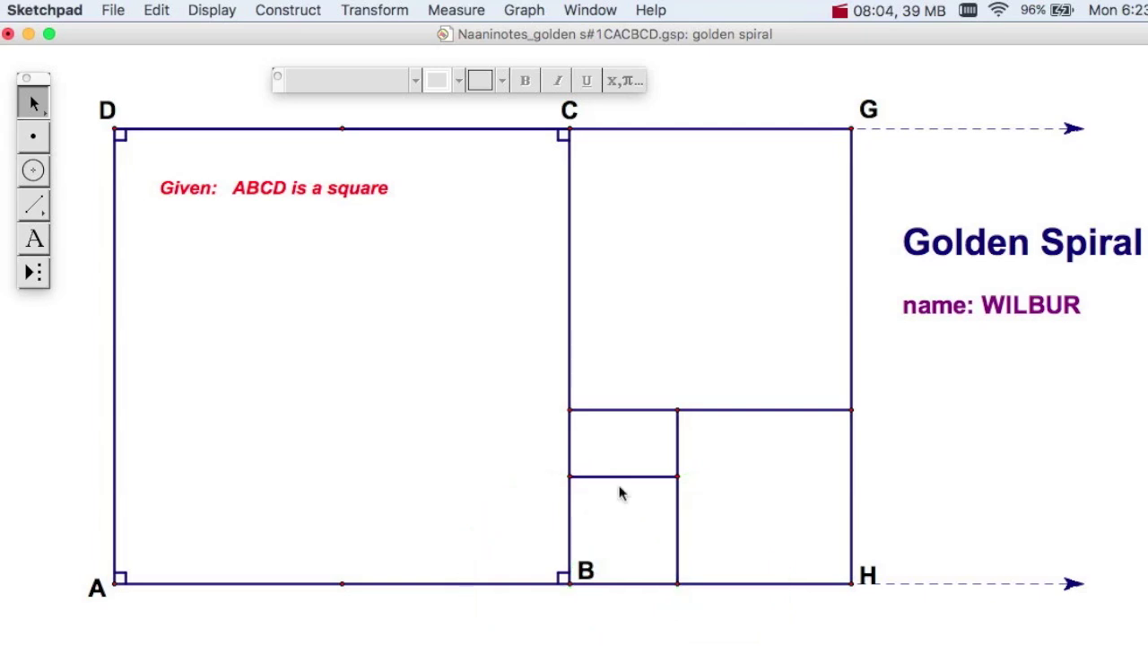
click(34, 170)
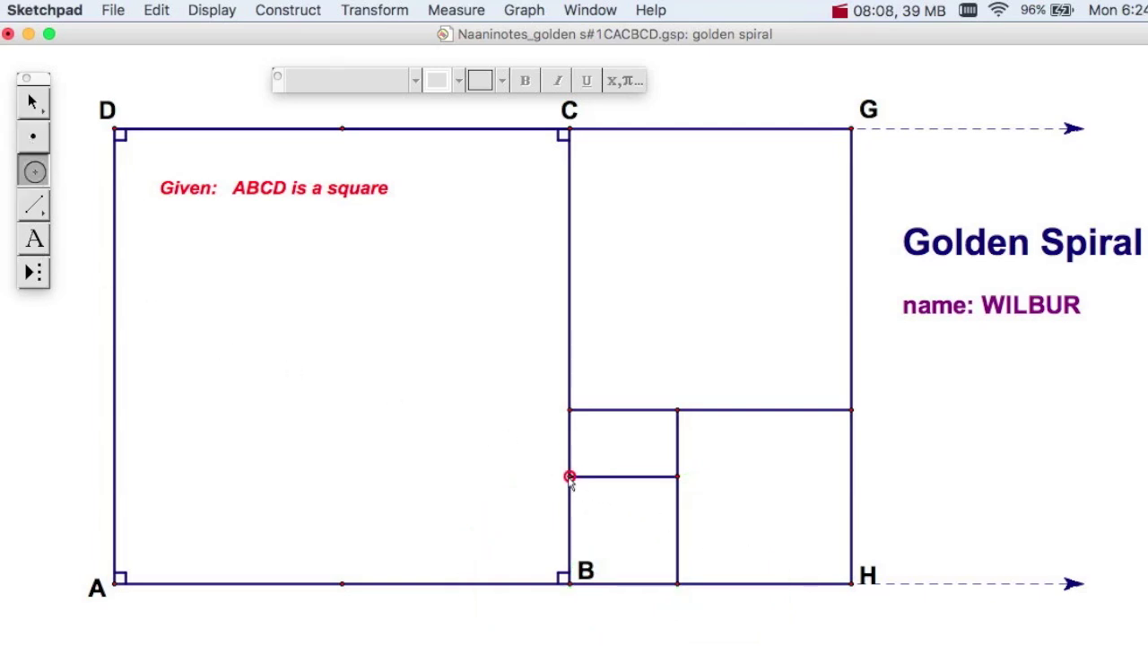
Step: Draw two circles on the rectangle's left corners, split it with a vertical segment, and hide the circles
click(569, 476)
click(569, 410)
click(569, 410)
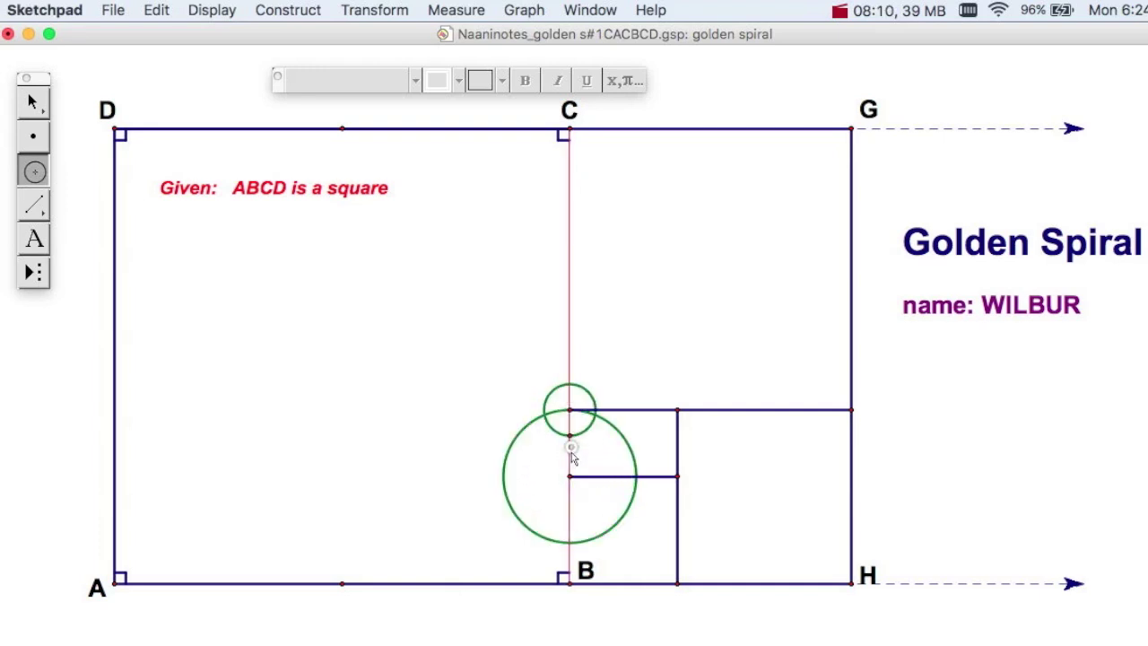
click(569, 476)
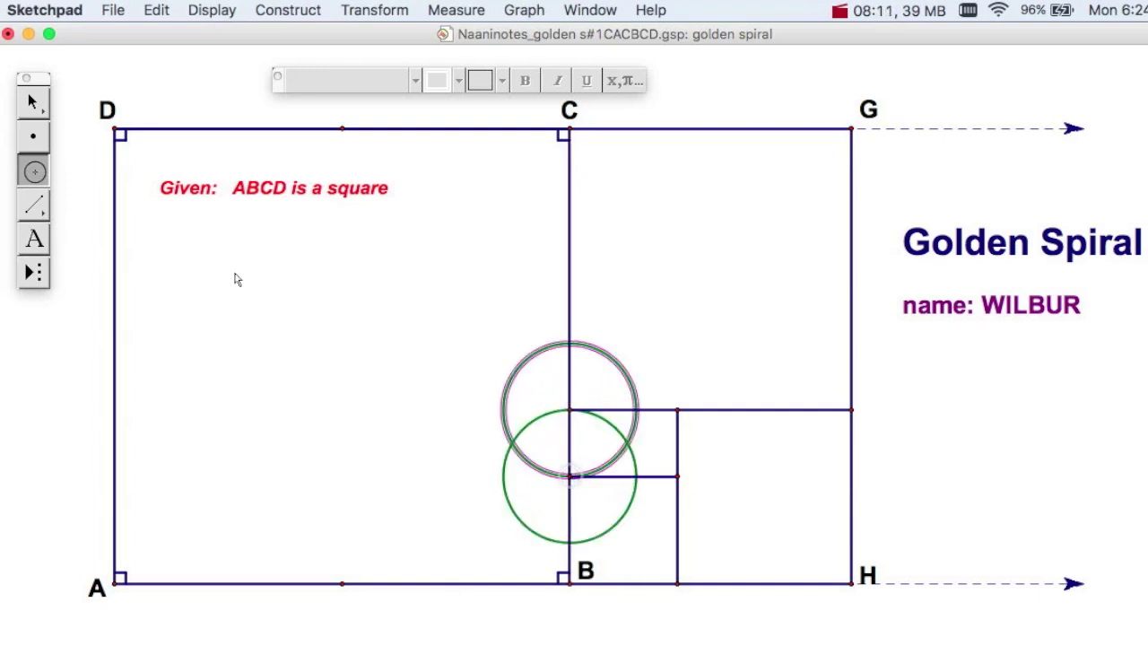
click(34, 205)
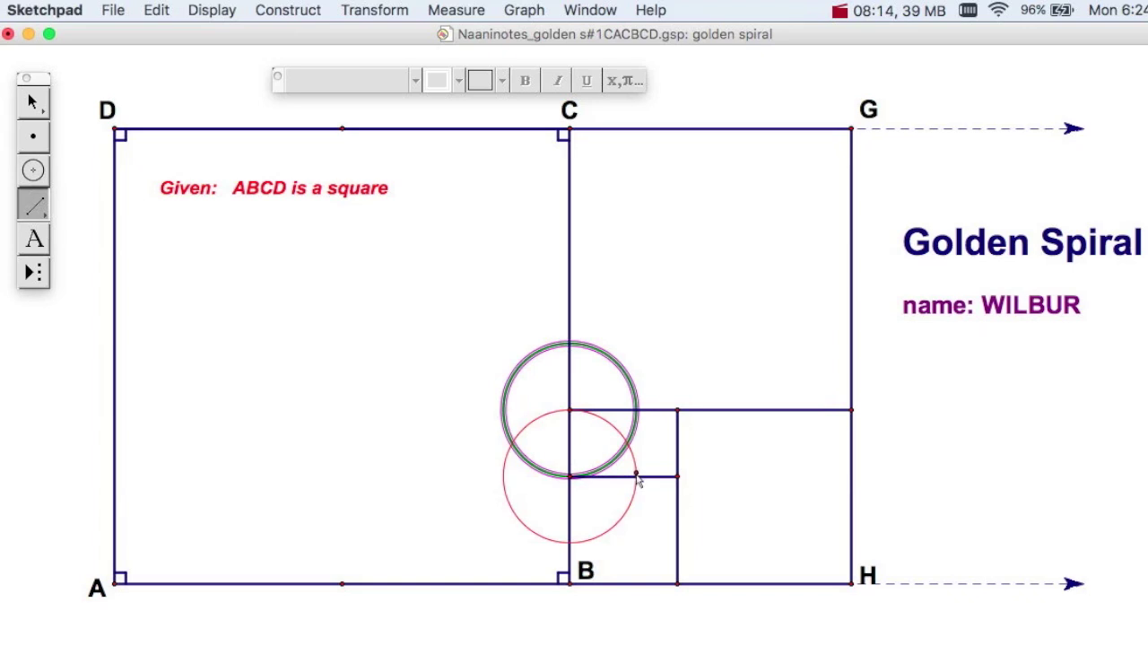
drag(636, 477, 636, 410)
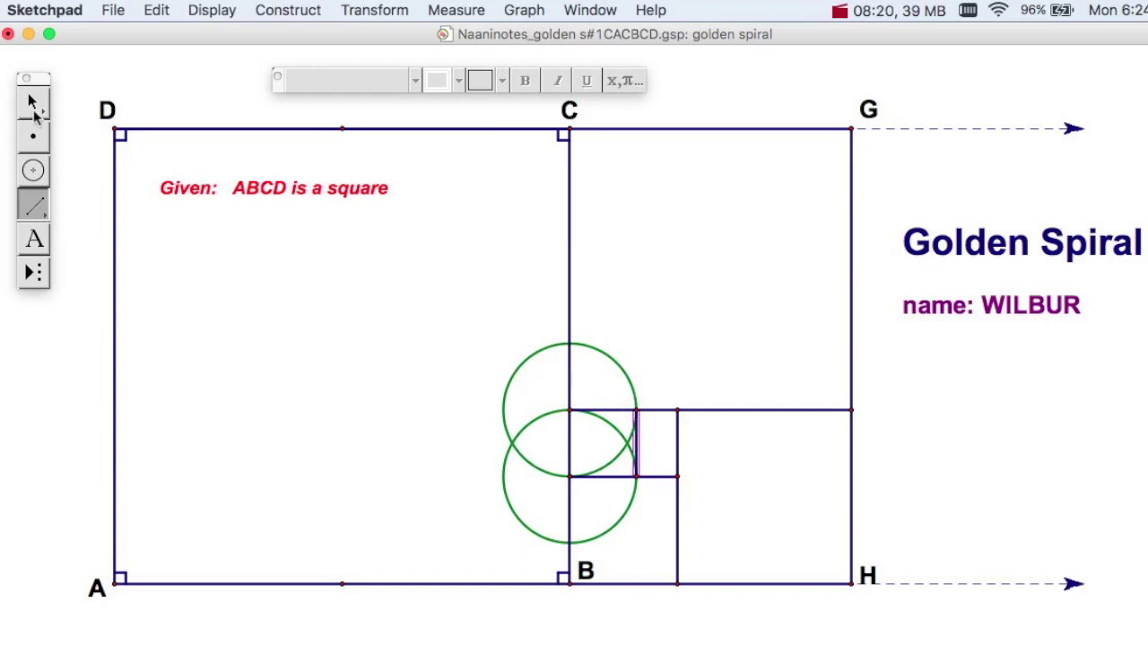
click(33, 104)
drag(495, 368, 537, 486)
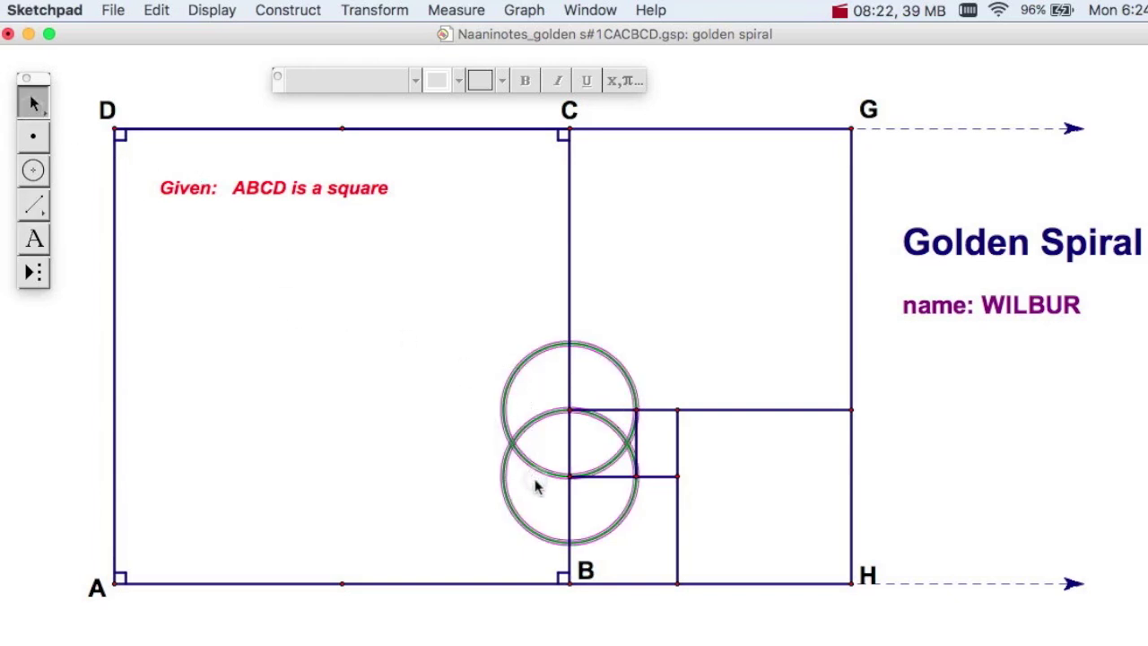
key(super+h)
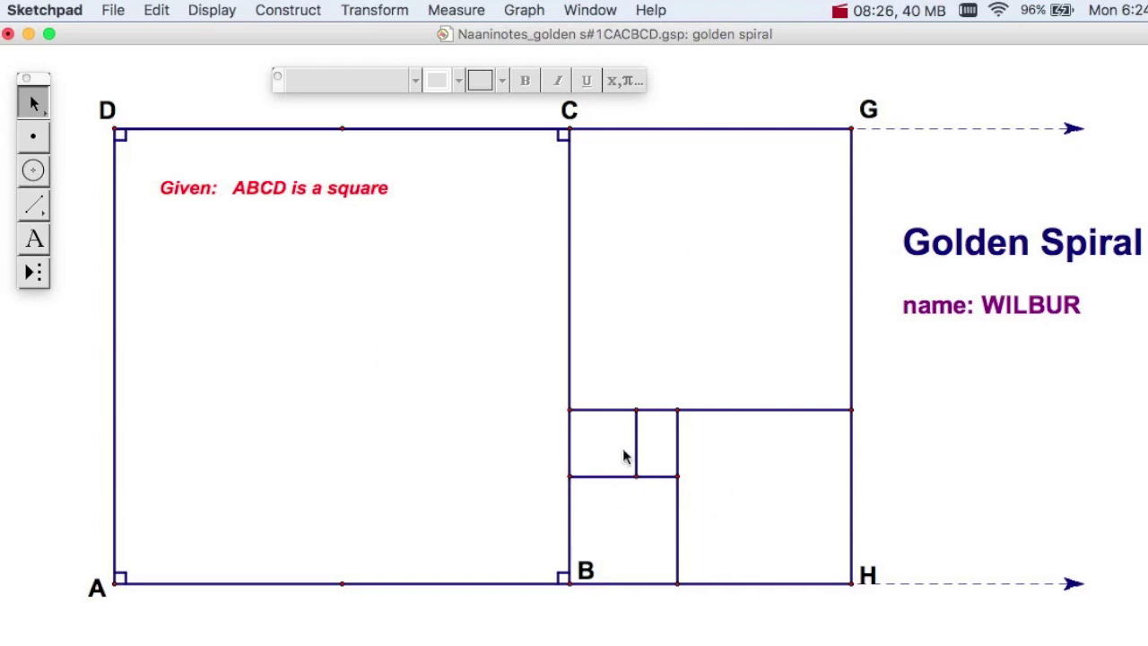
Step: Cut off the next square with a horizontal segment from two corner circles, then hide those circles
click(39, 172)
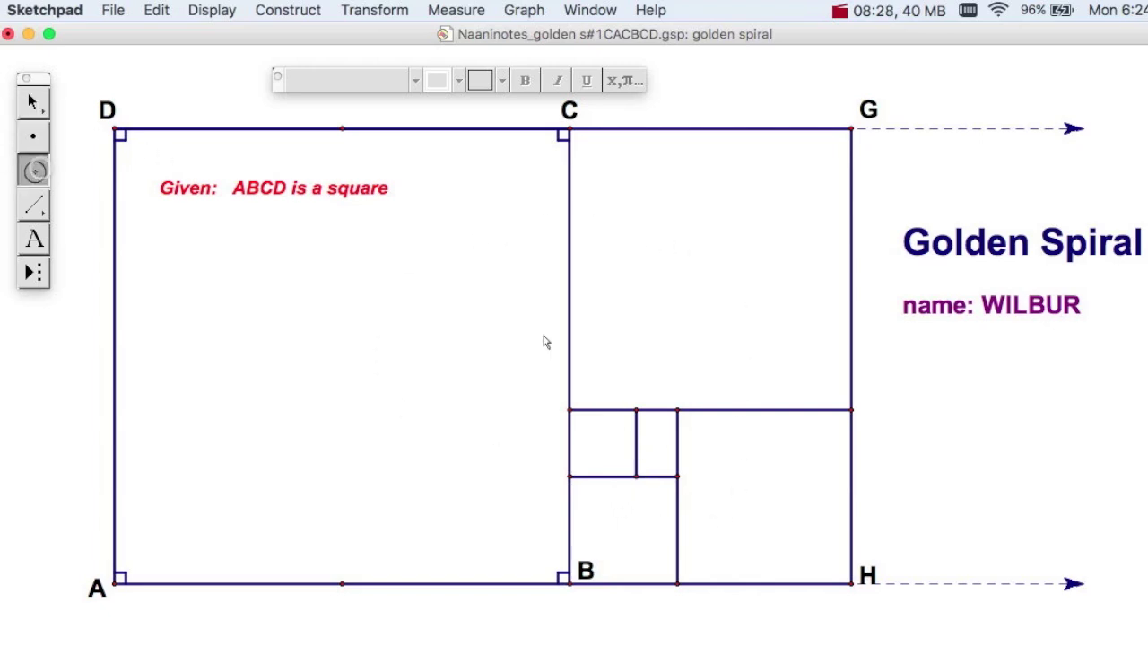
mouse_move(636, 410)
mouse_down()
mouse_move(677, 410)
mouse_move(636, 420)
mouse_up()
click(34, 206)
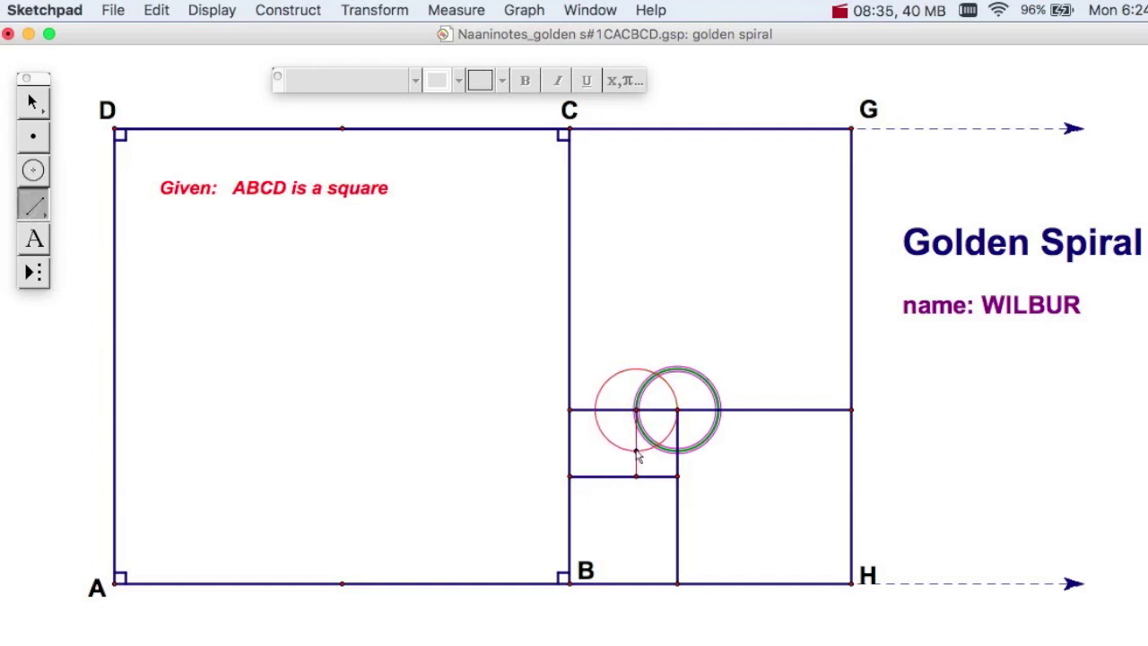
drag(636, 451, 677, 451)
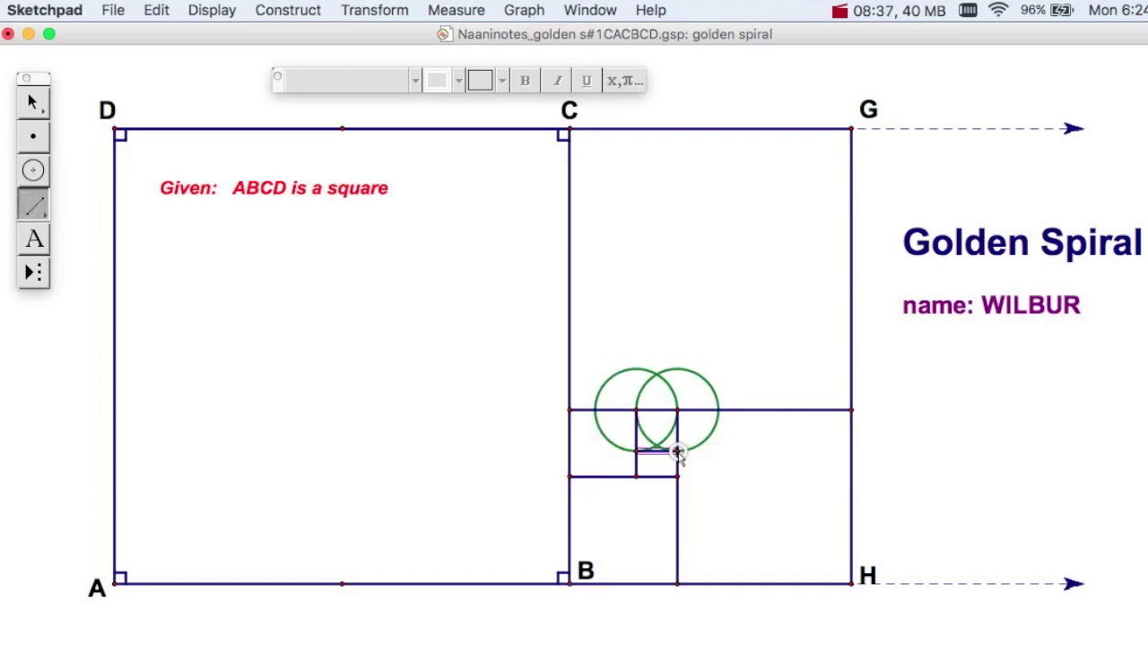
click(34, 103)
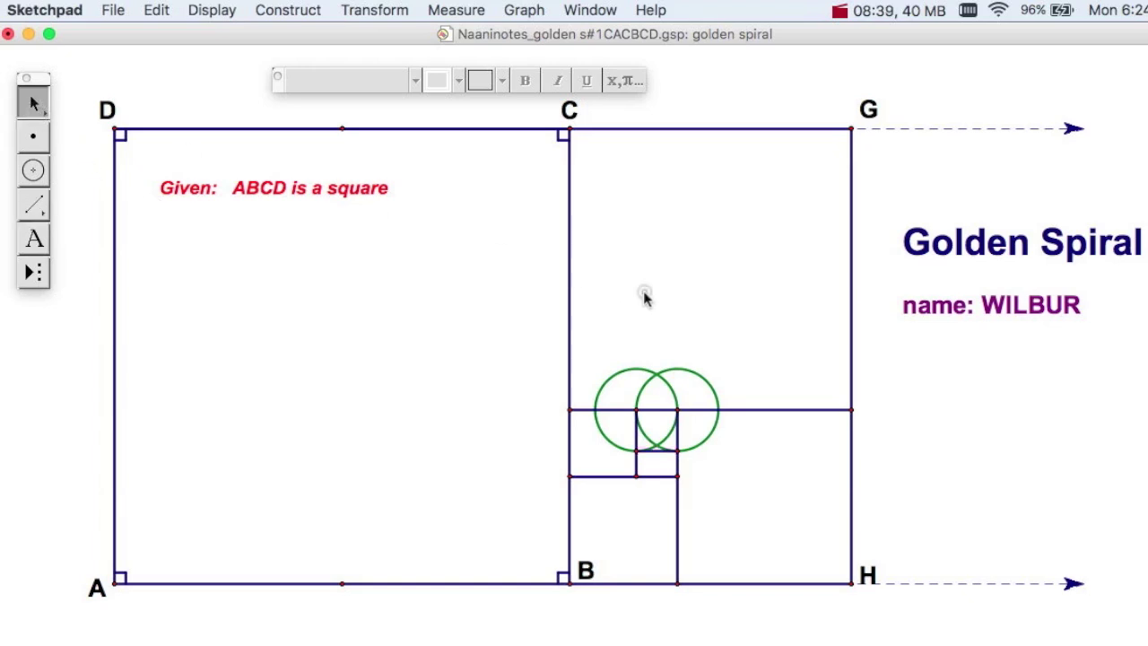
drag(642, 292, 661, 399)
key(super+h)
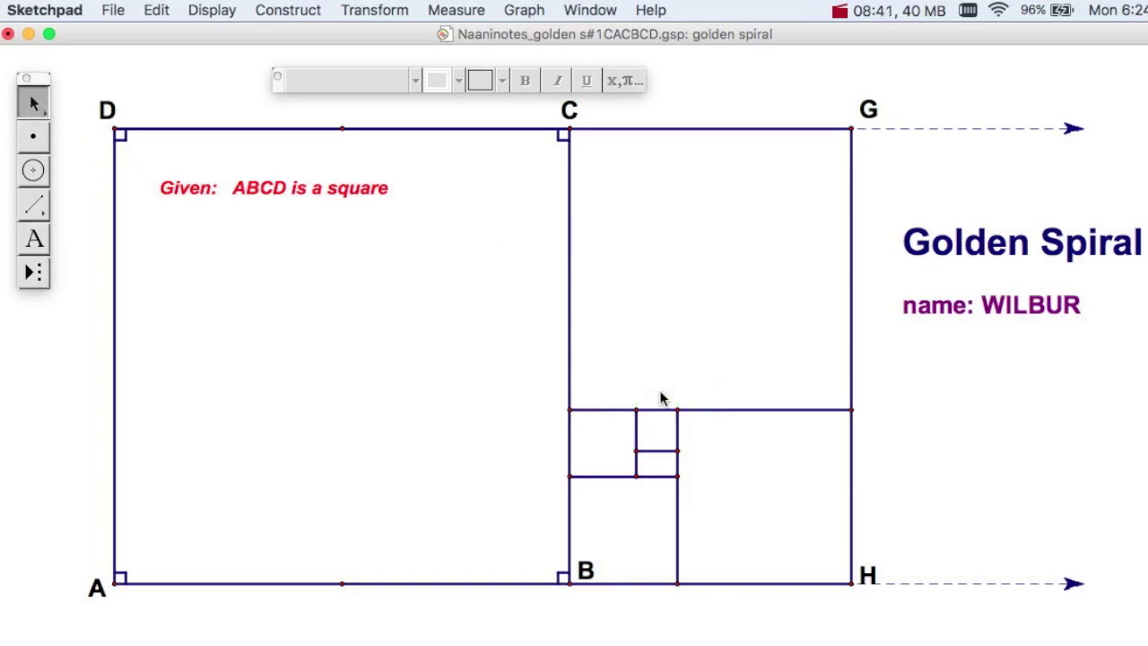
Step: Add a short vertical dividing segment from two more corner circles, then hide those circles
click(33, 169)
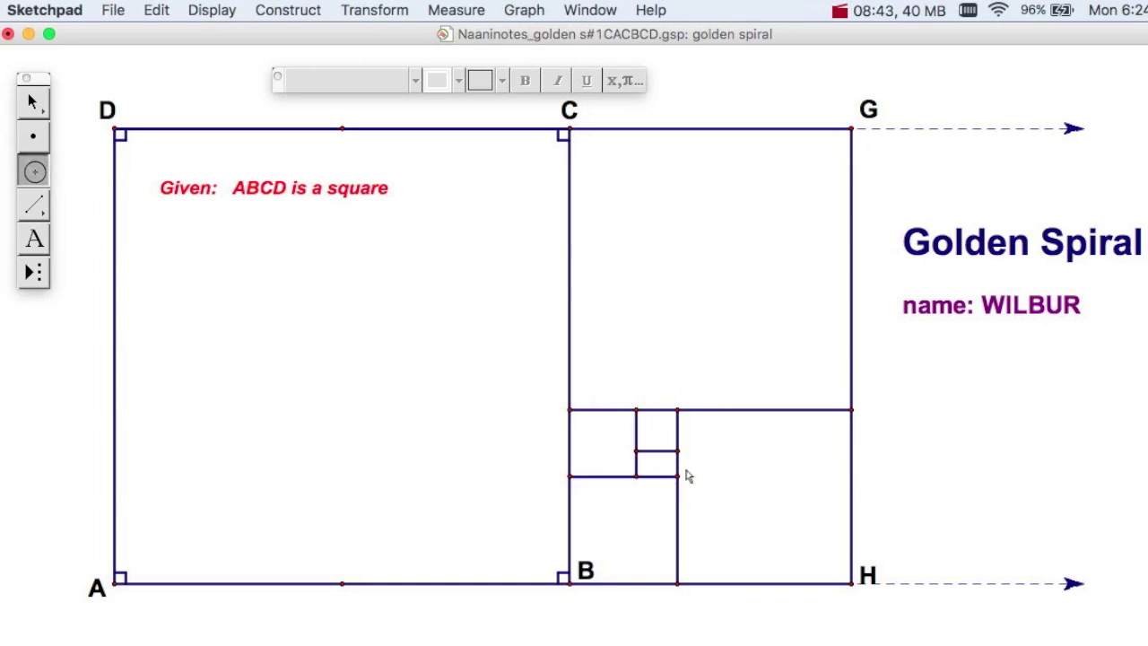
mouse_move(677, 476)
mouse_down()
mouse_move(677, 450)
mouse_move(677, 477)
mouse_up()
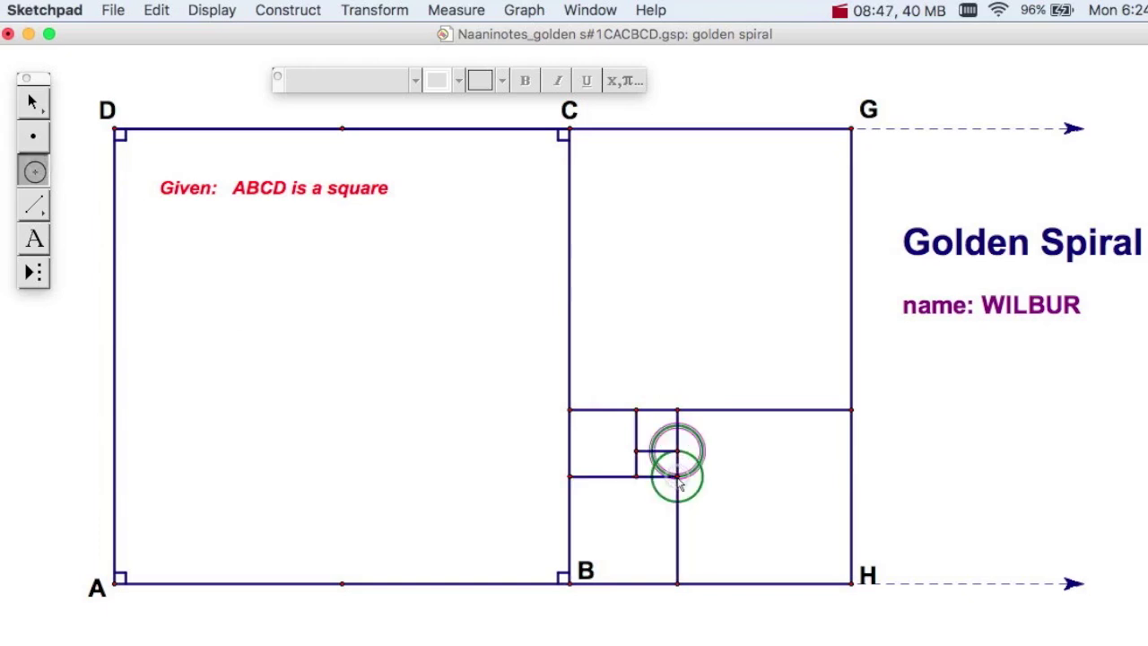
click(33, 205)
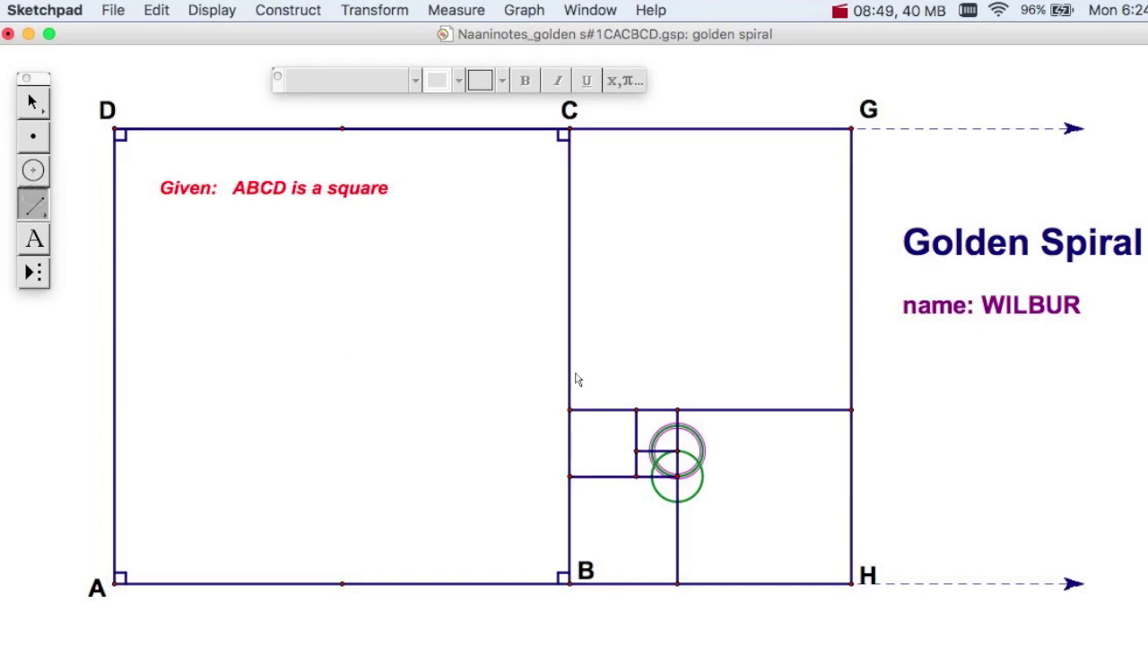
click(658, 478)
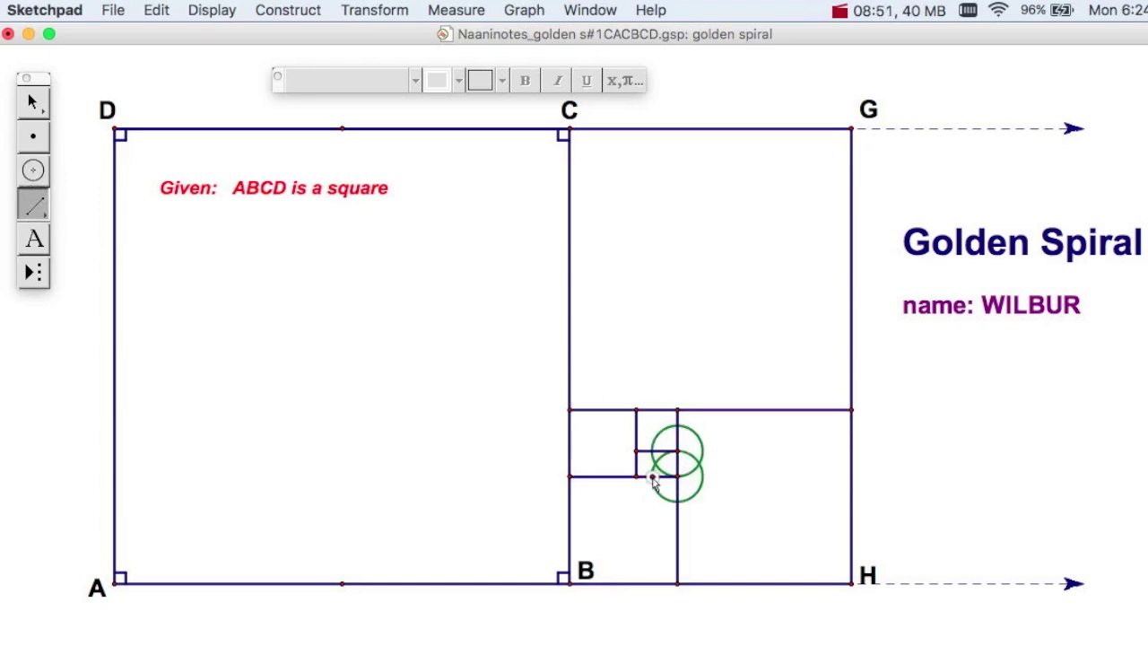
click(651, 452)
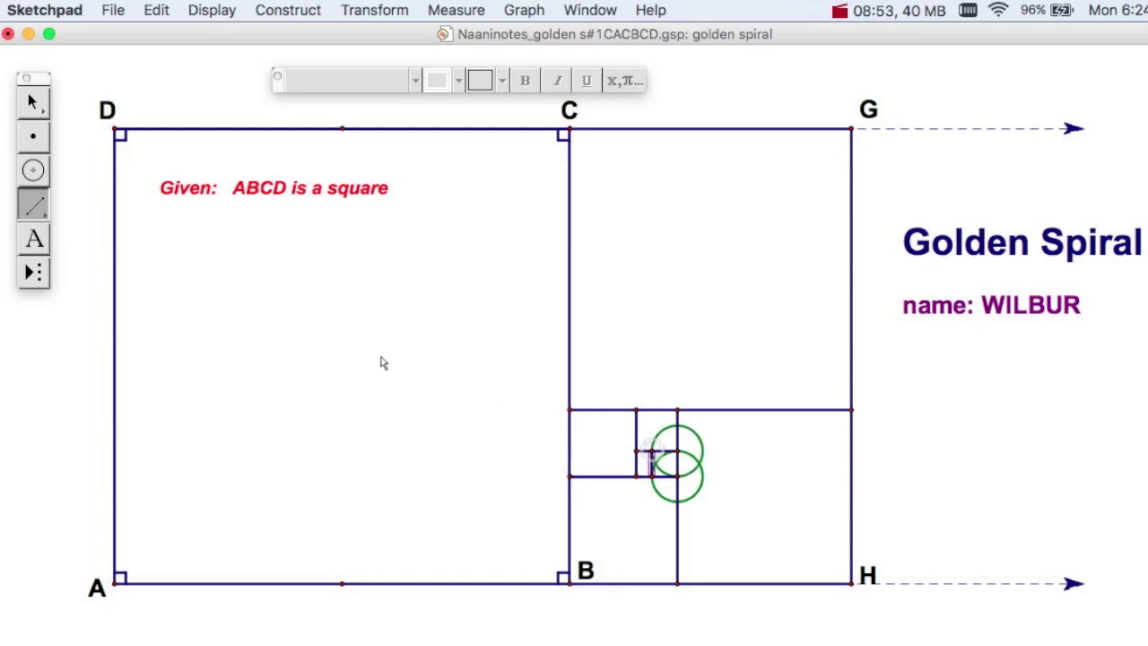
click(34, 103)
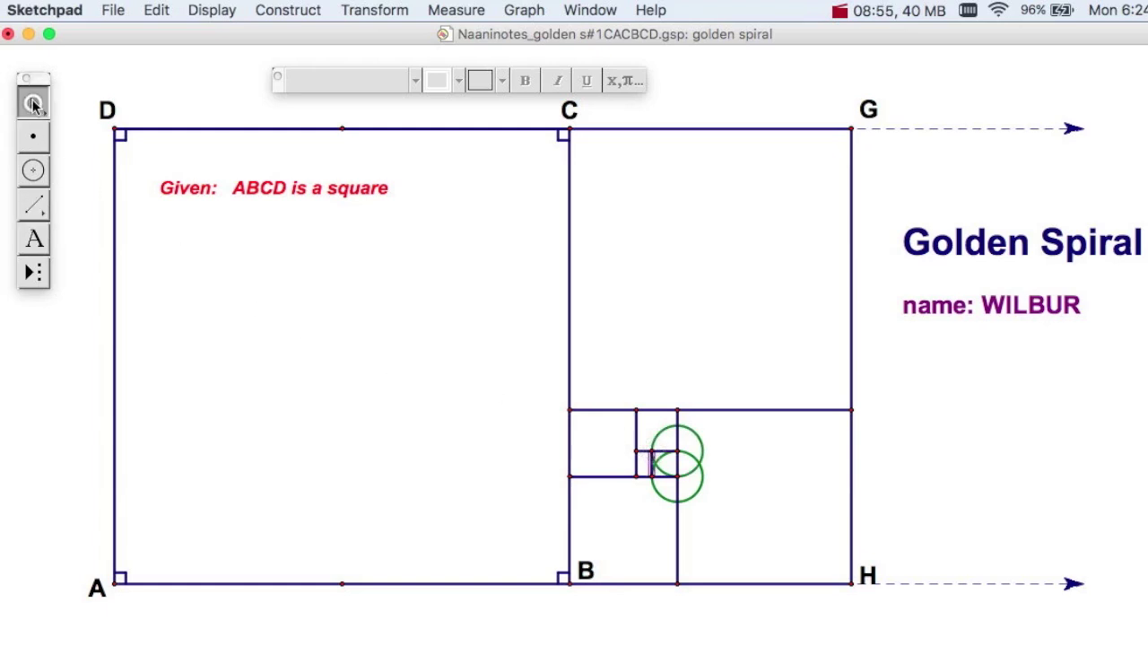
click(722, 493)
click(705, 470)
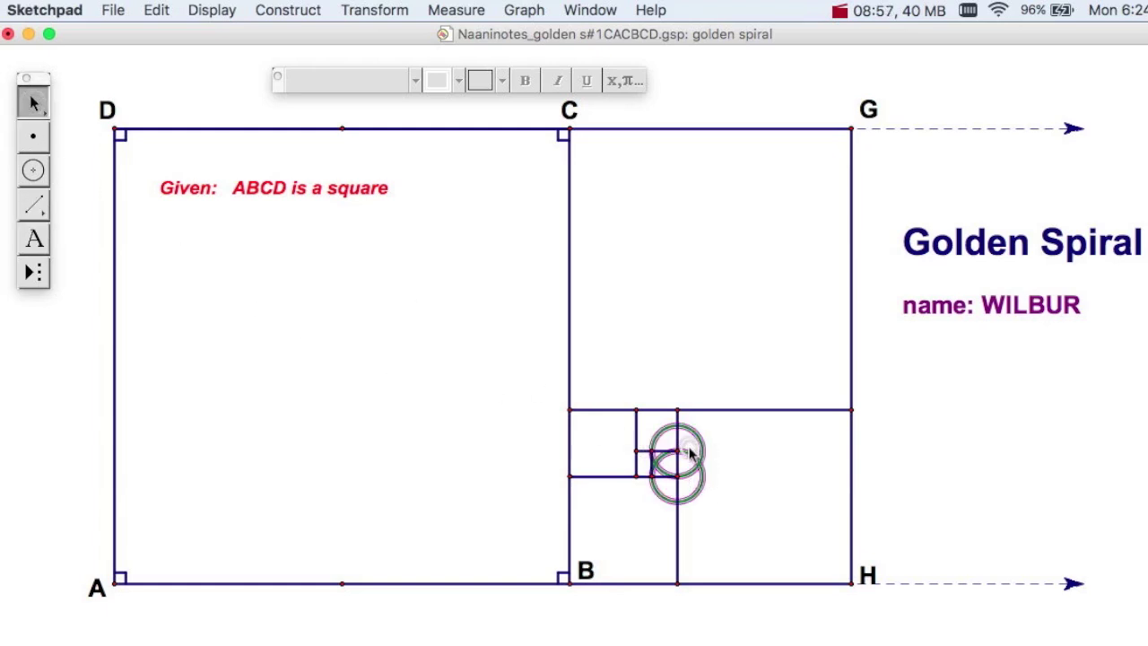
key(super+h)
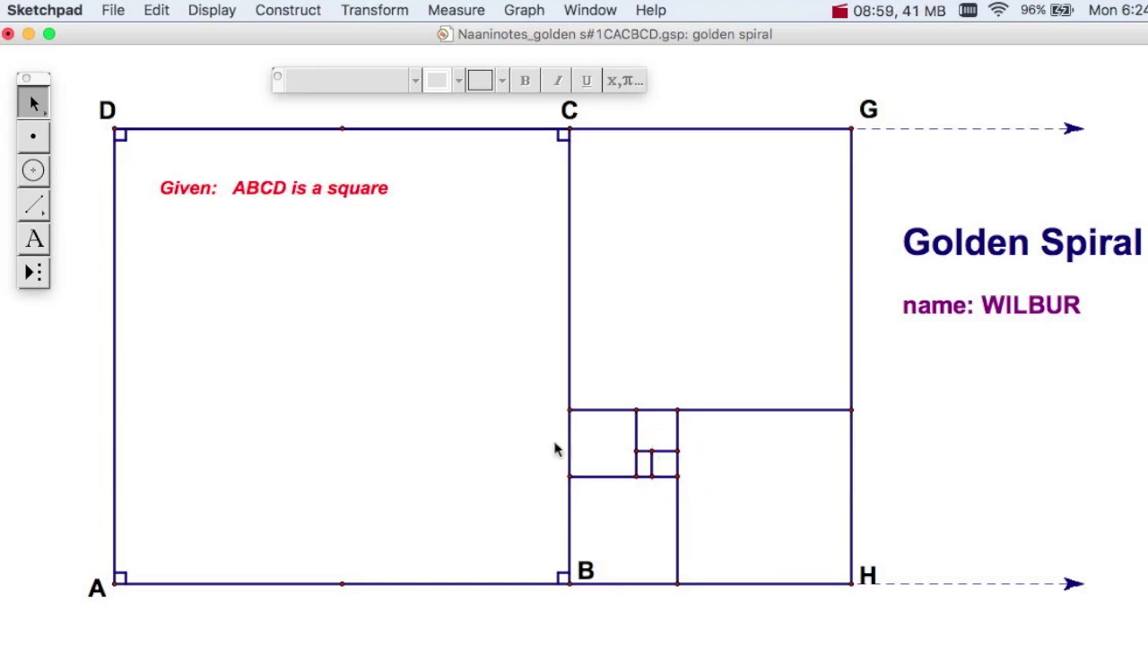
click(34, 170)
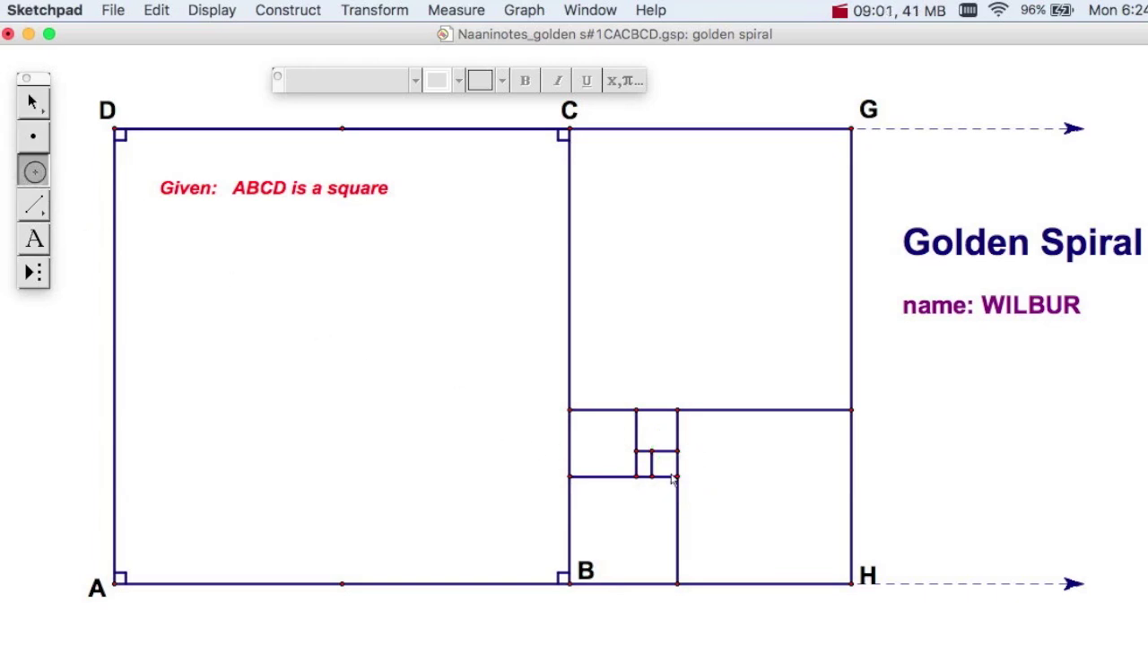
Step: Replace a misplaced small circle with one at the square's lower corner and draw a short dividing segment
drag(651, 475, 635, 482)
click(156, 10)
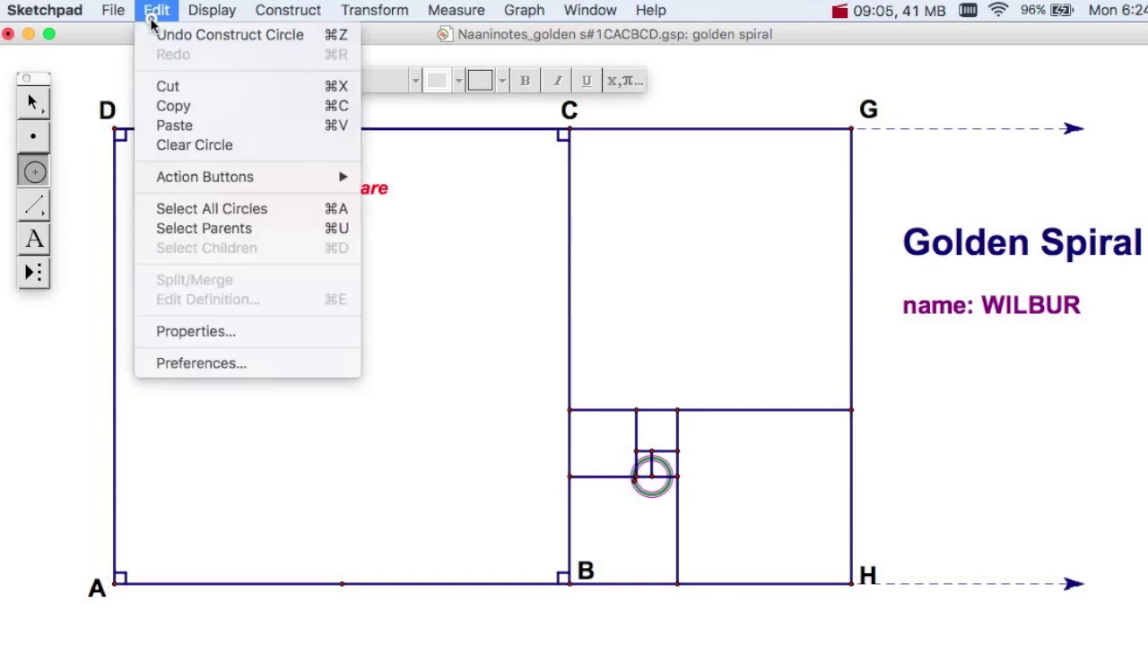
click(155, 34)
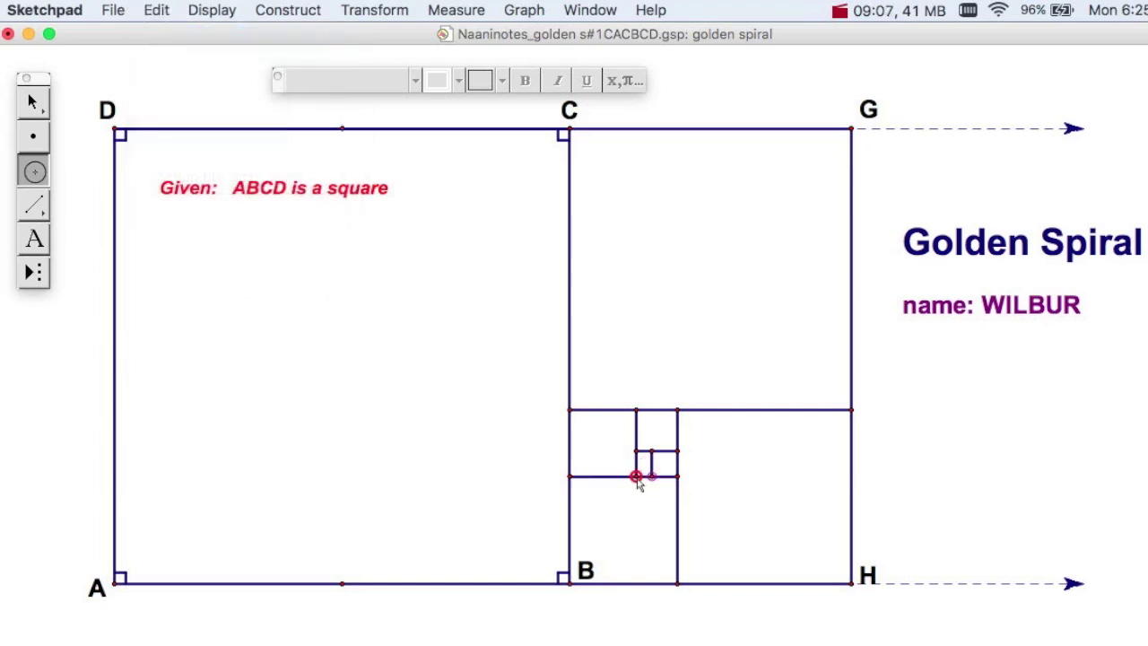
mouse_move(636, 477)
mouse_down()
mouse_move(651, 477)
mouse_move(636, 476)
mouse_up()
click(33, 103)
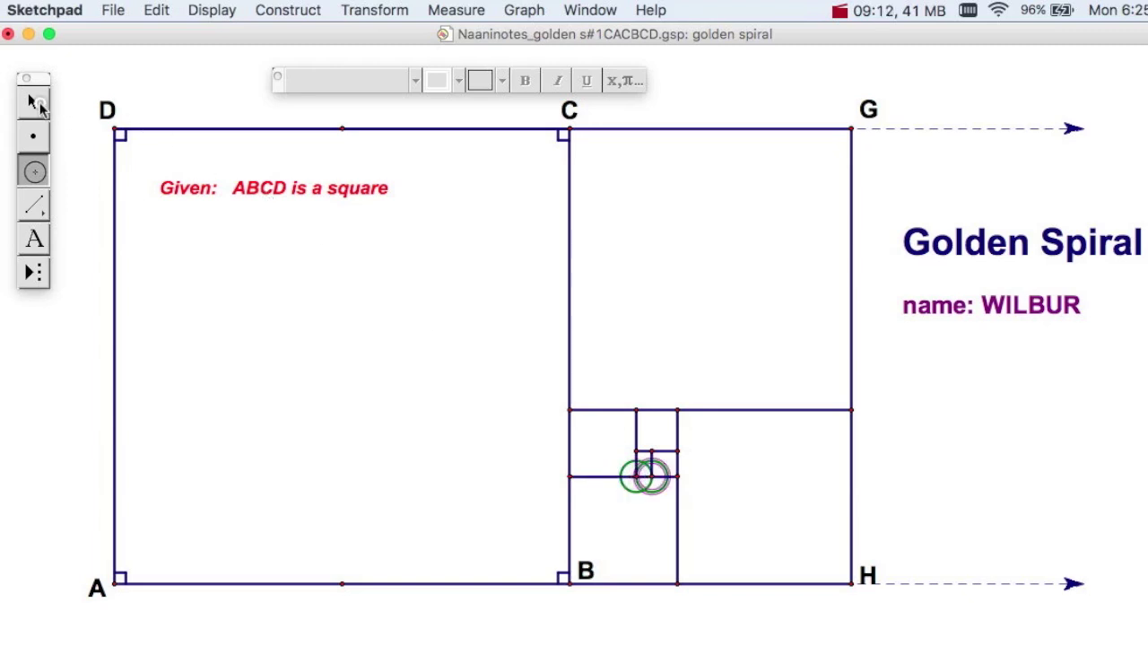
click(32, 210)
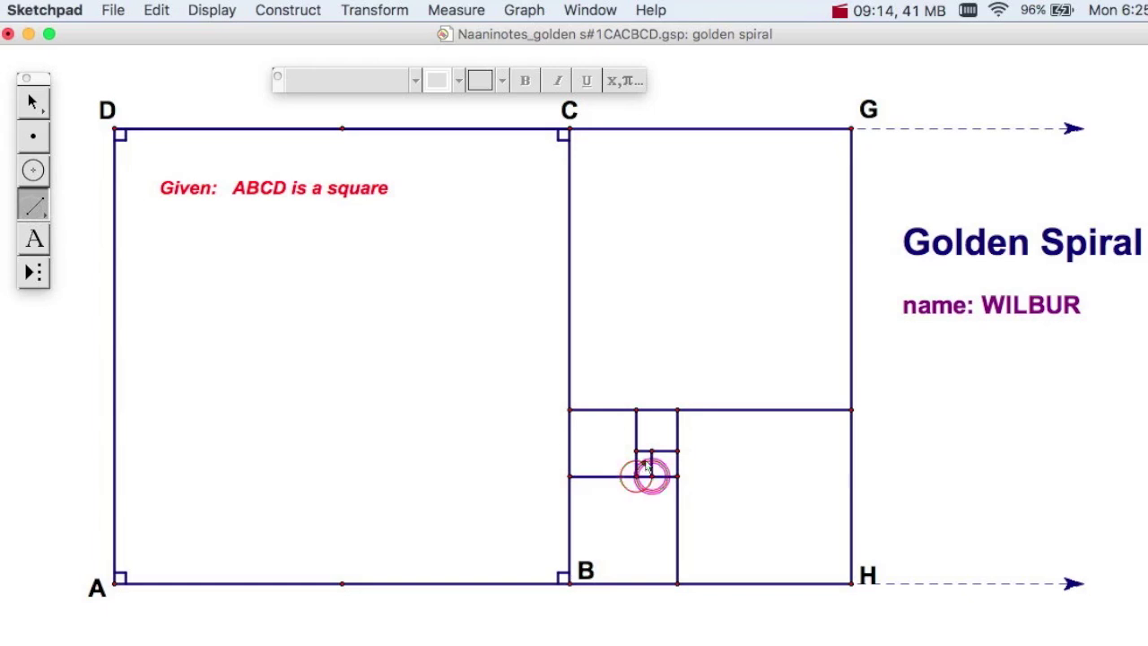
drag(636, 461, 651, 461)
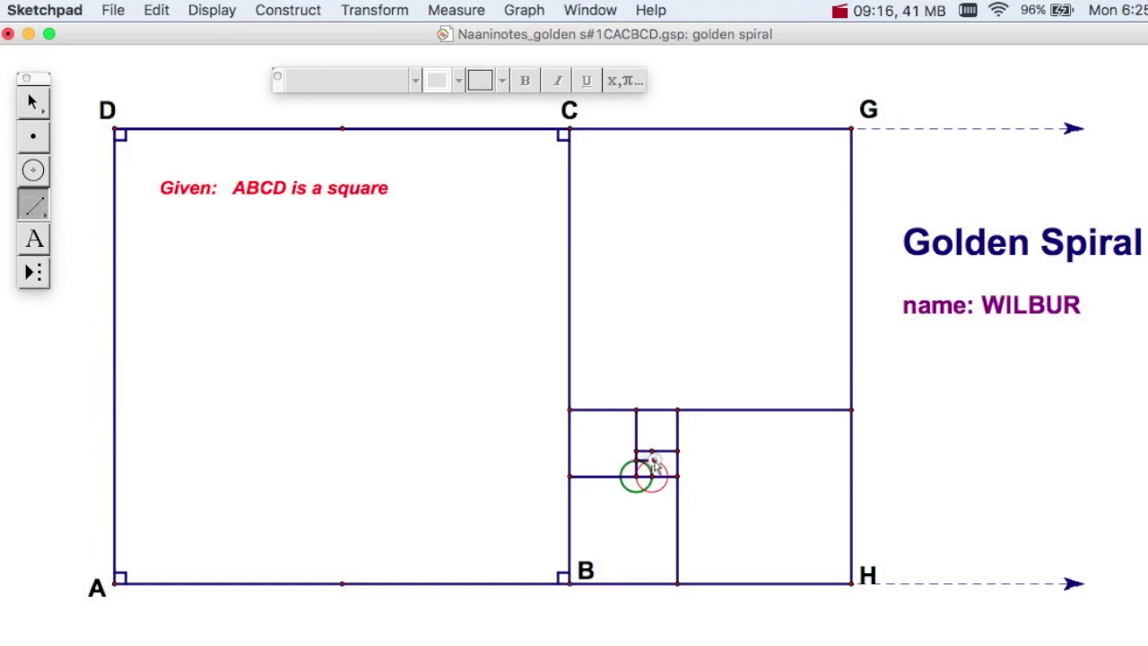
Step: Select the small construction circle and the green circle by the tiny squares and hide them
click(33, 103)
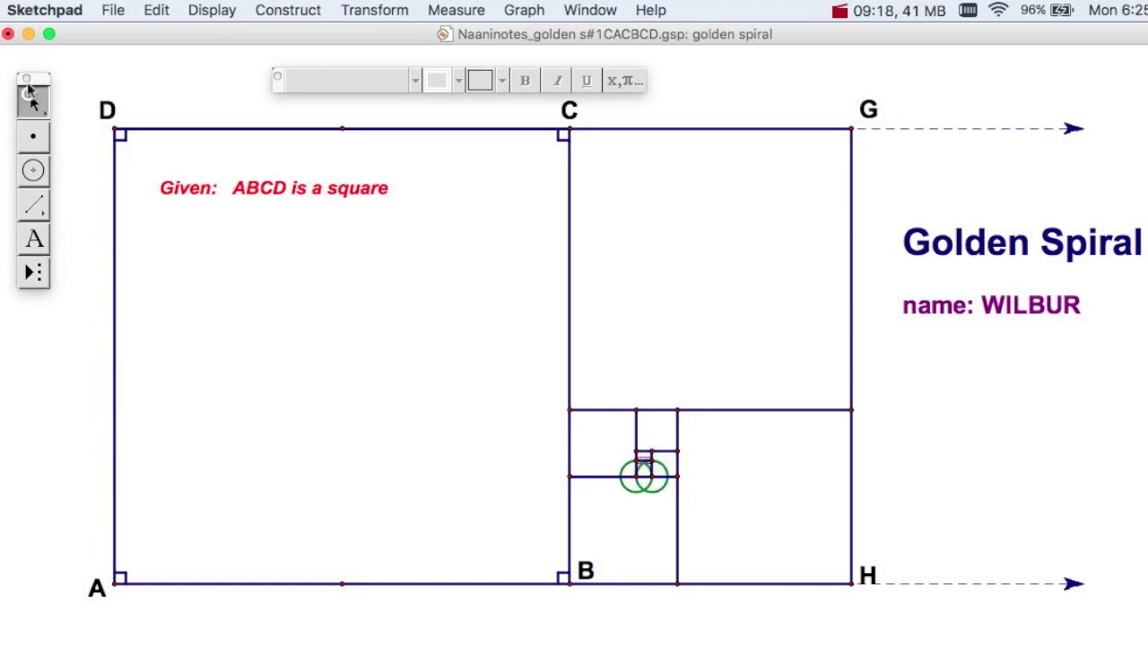
click(662, 490)
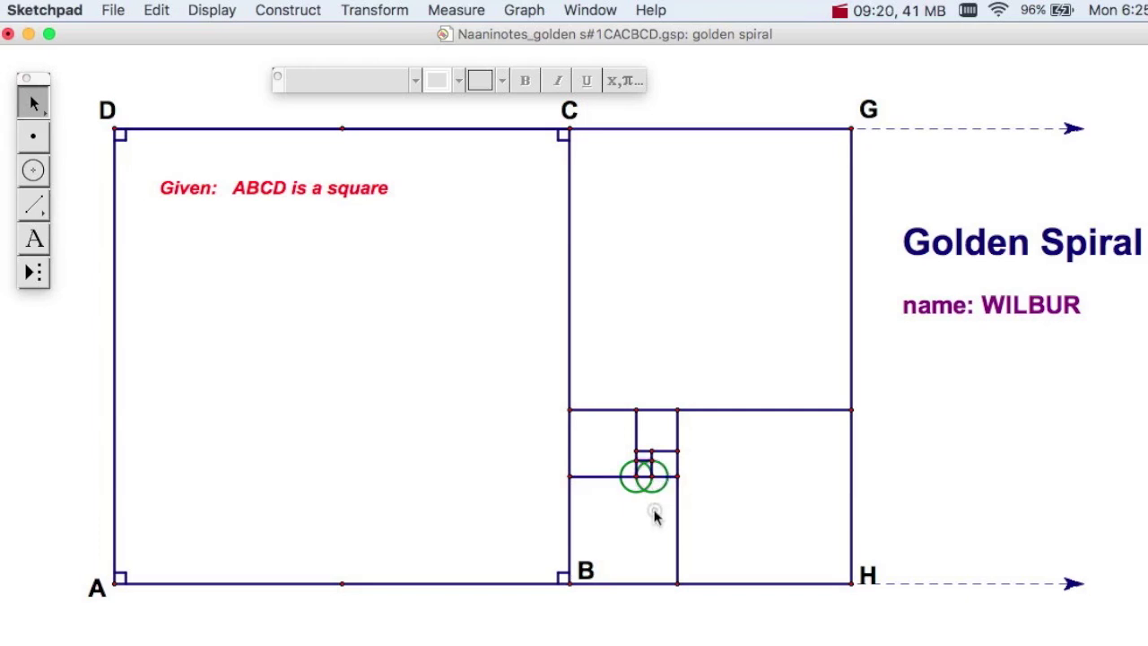
click(635, 487)
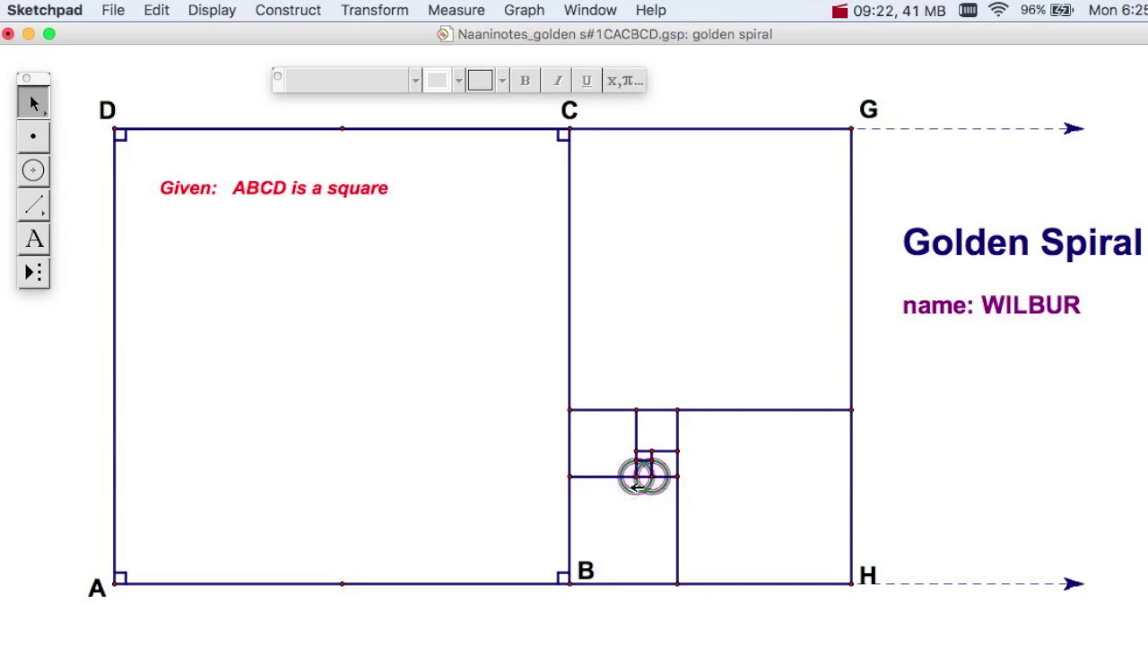
key(super+h)
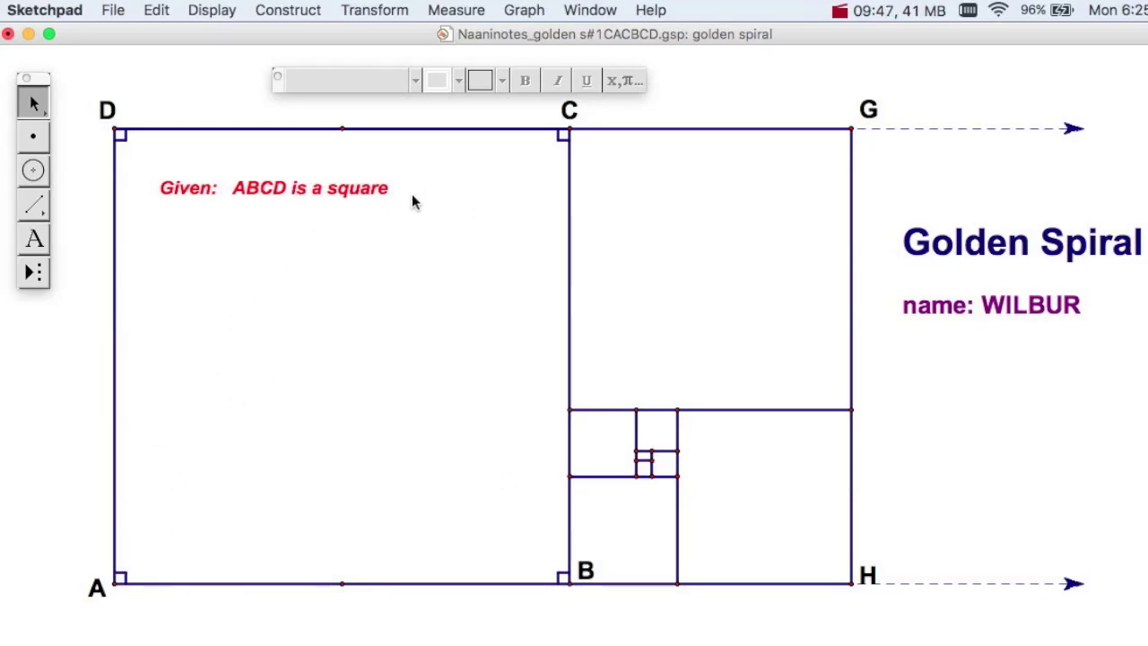
Step: Construct an Arc On Circle centred at B running from A to C
click(571, 584)
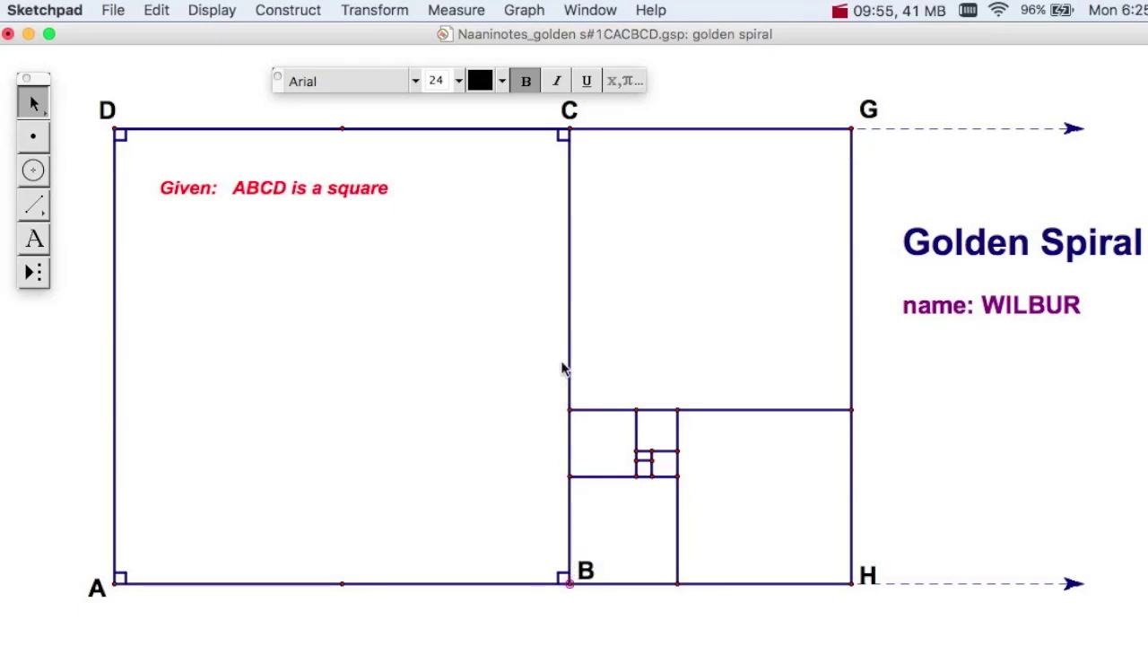
click(570, 128)
shift+click(117, 581)
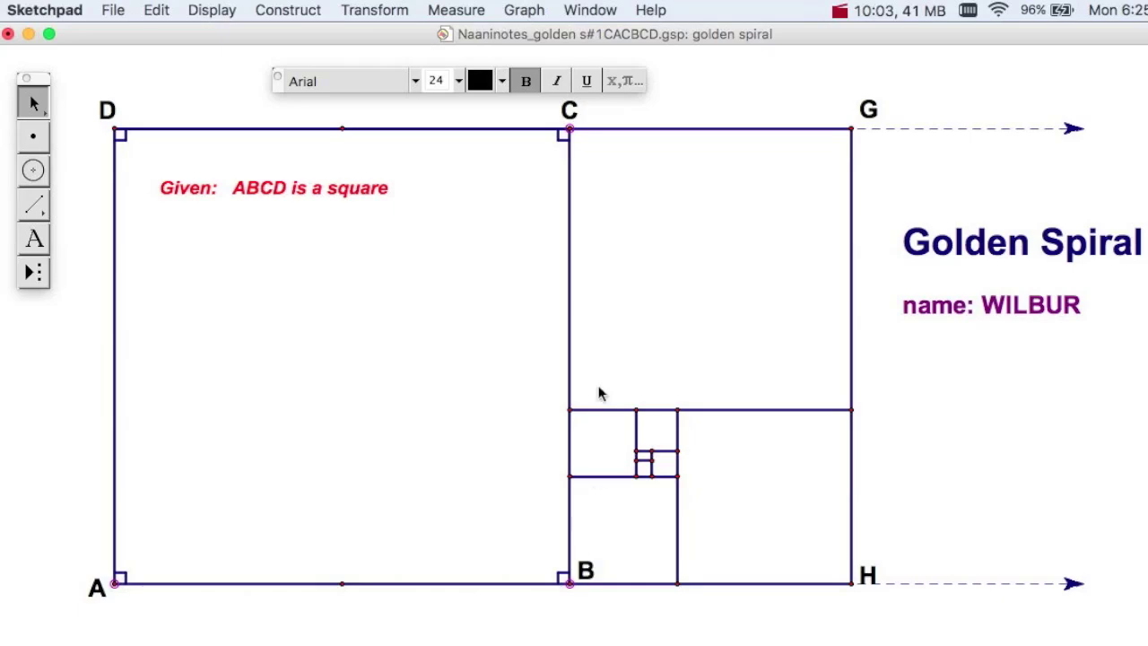
click(300, 13)
click(314, 275)
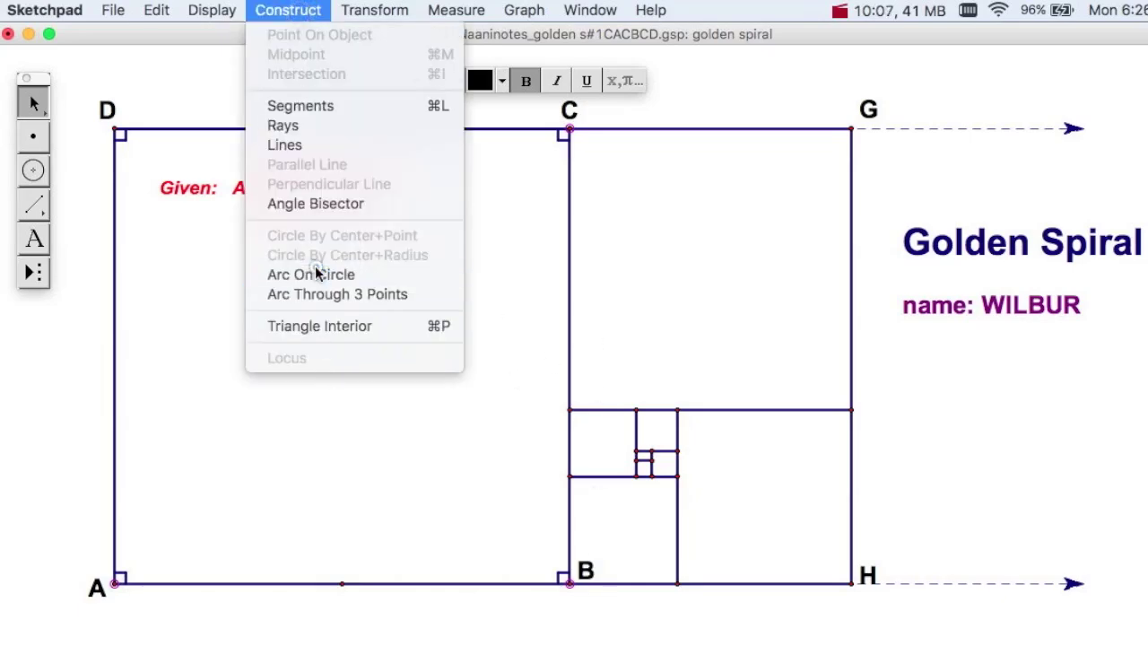
click(371, 414)
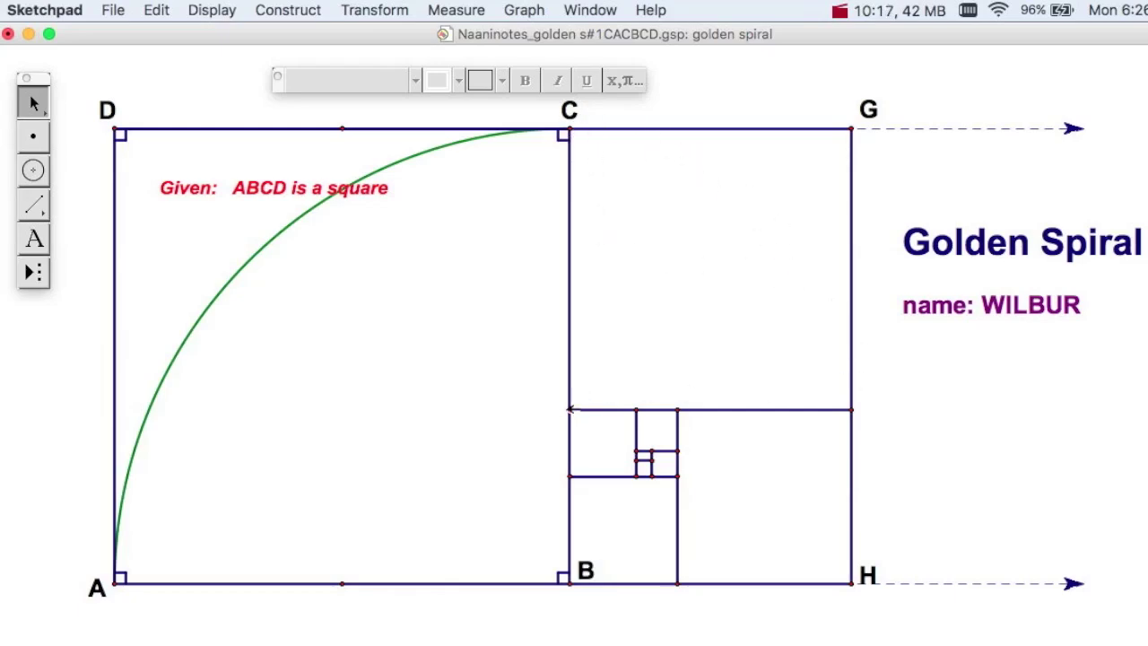
Step: Build the arc in the upper square, from C to the right edge of the rectangle
click(569, 409)
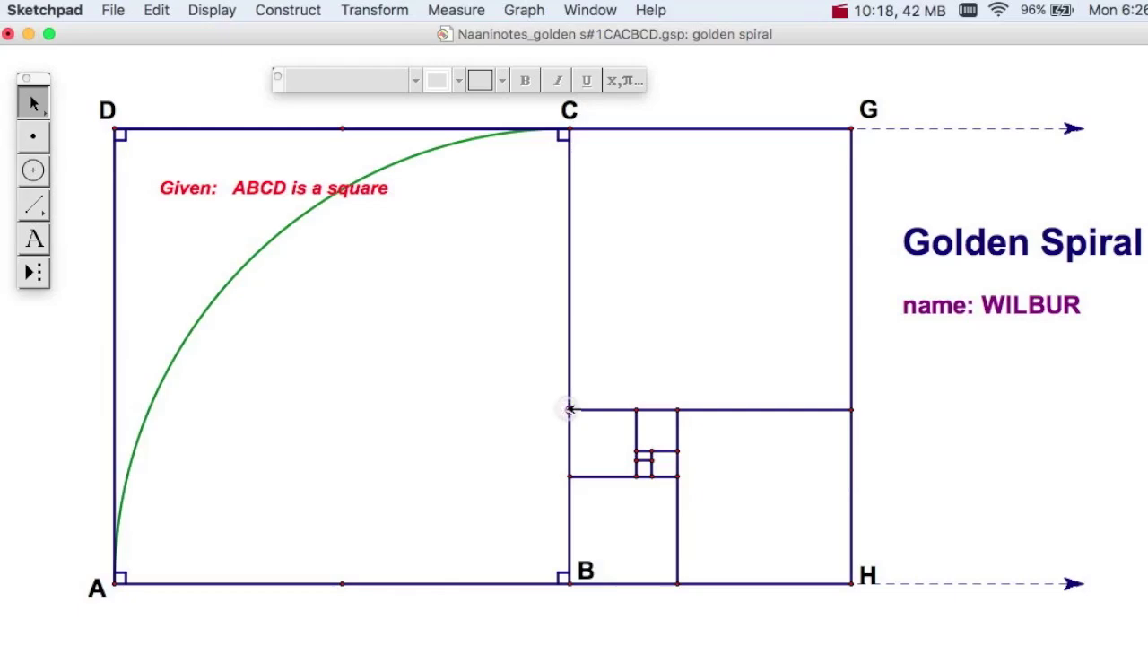
click(852, 409)
click(569, 129)
click(305, 9)
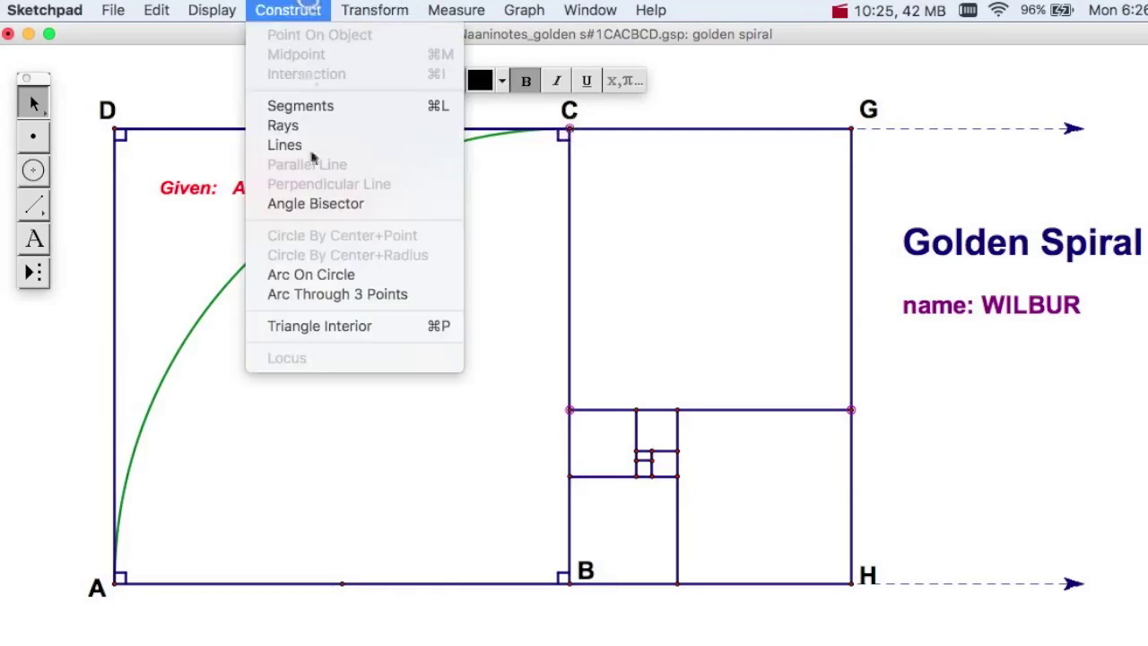
click(334, 274)
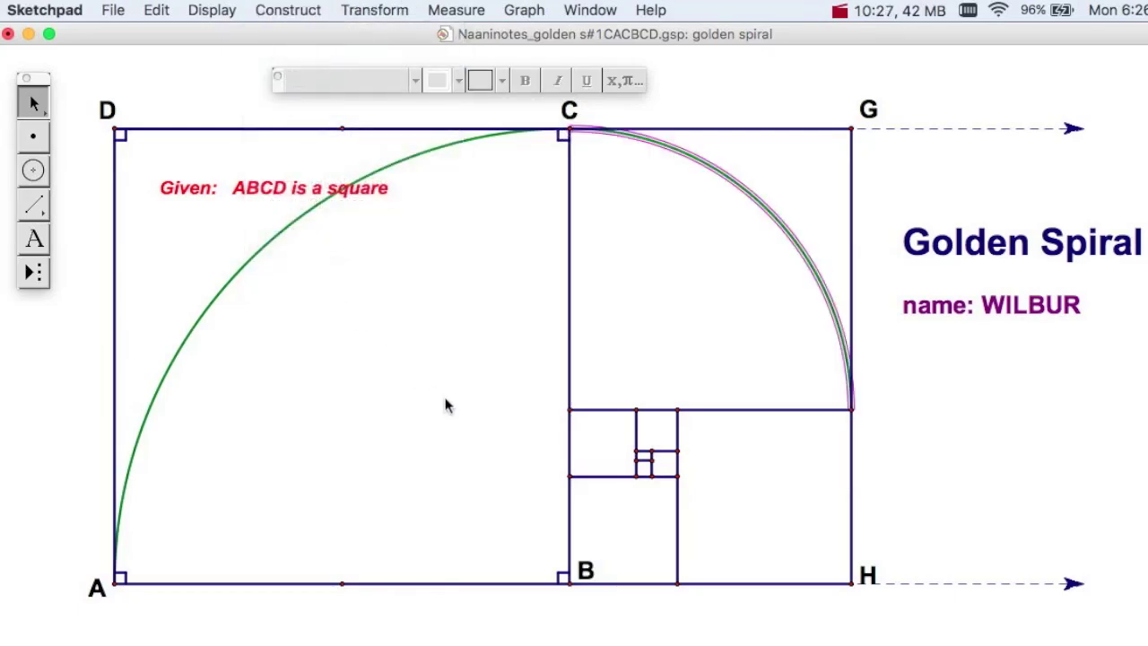
click(445, 406)
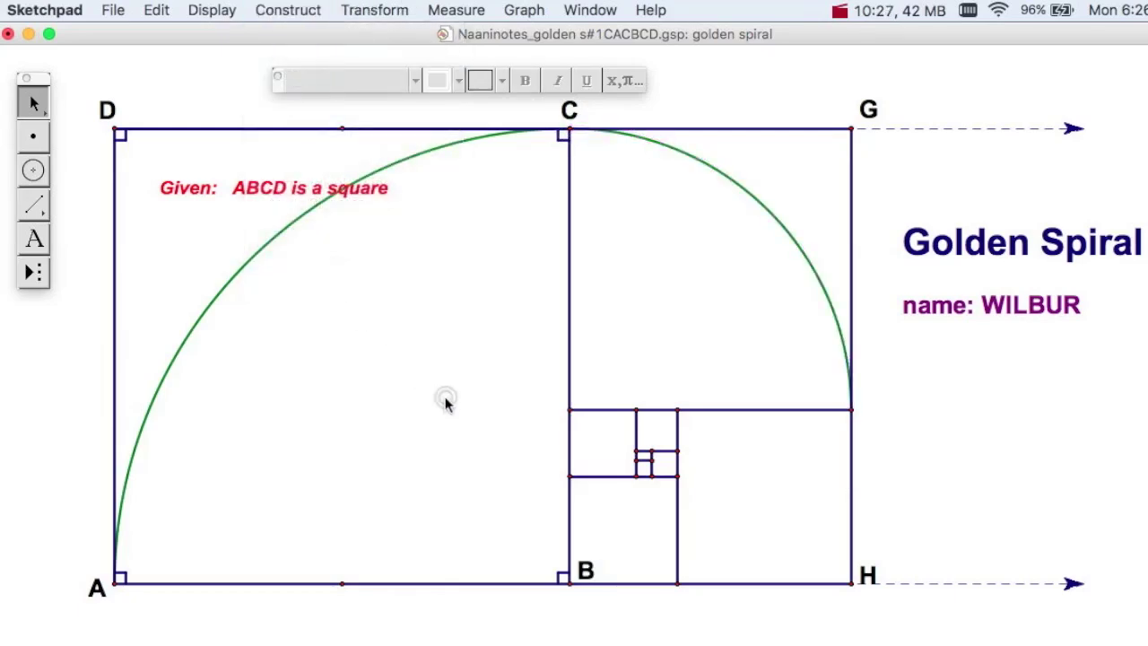
Step: Build the next spiral arc inside the lower-right square
click(678, 409)
click(677, 409)
click(678, 583)
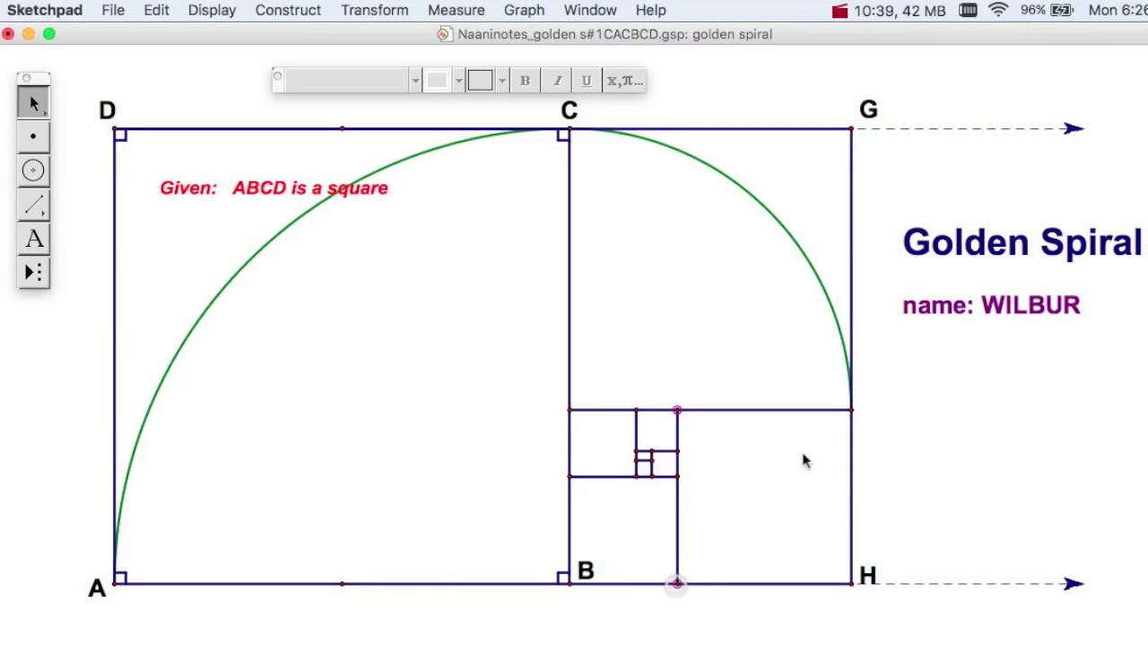
click(852, 409)
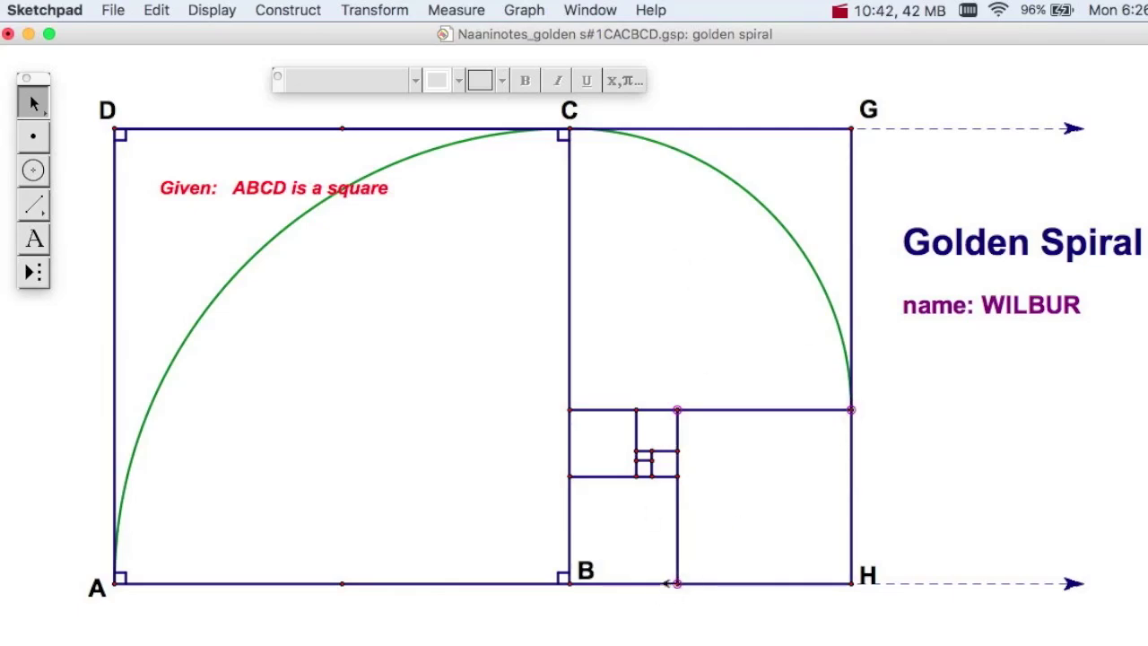
click(318, 9)
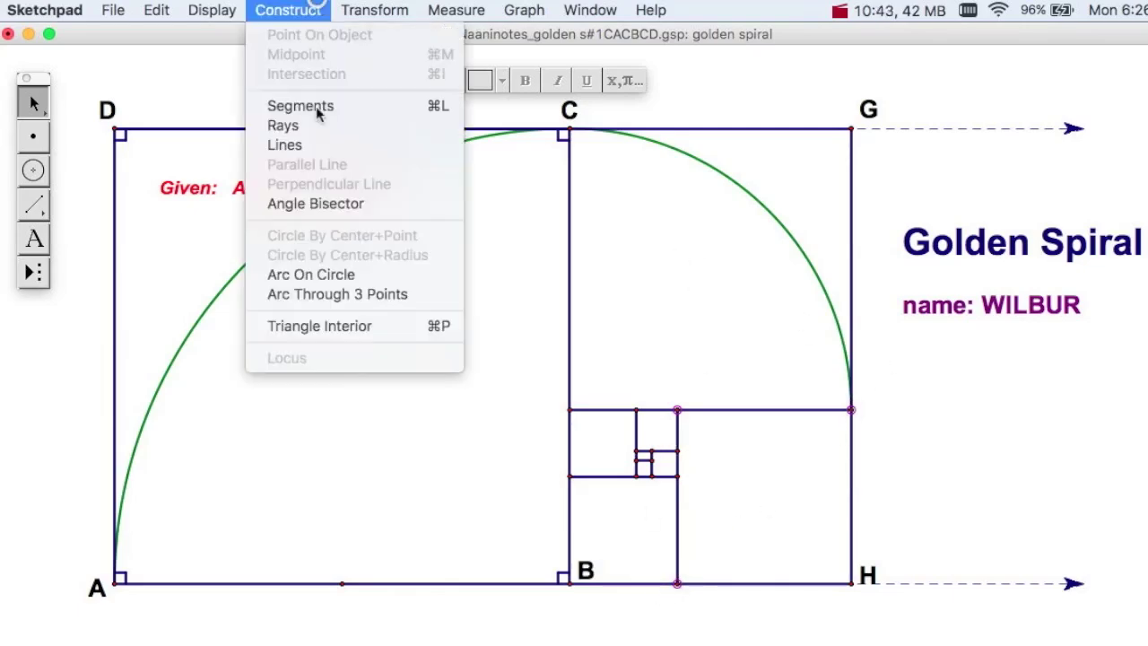
click(329, 274)
click(464, 485)
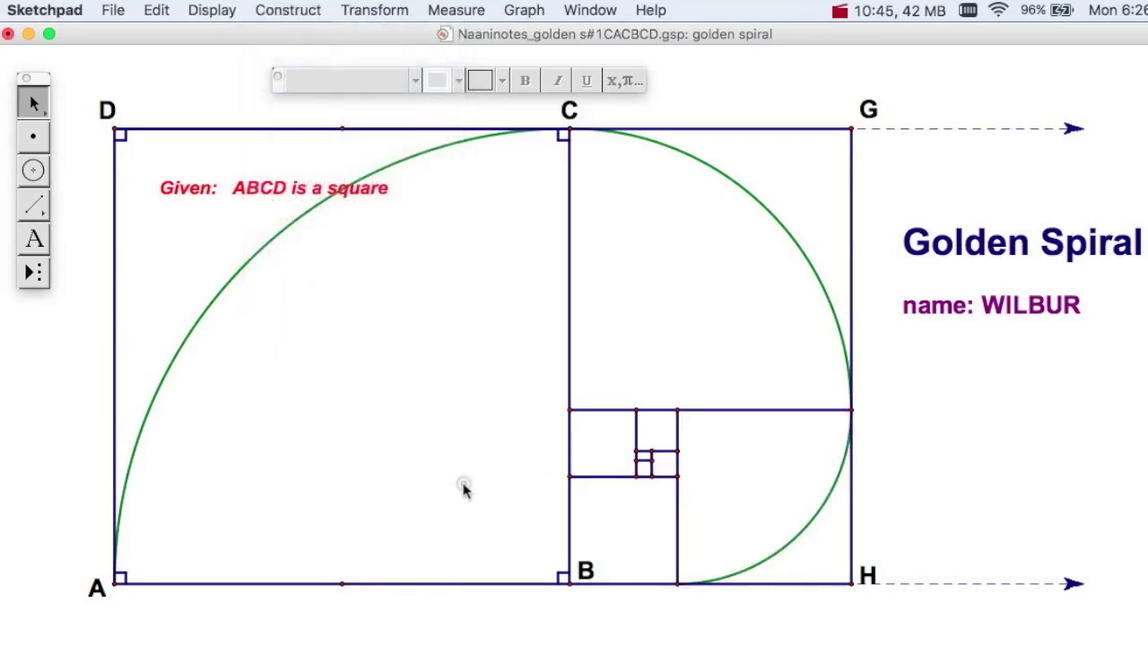
Step: Build the spiral arc inside the lower-left square
click(678, 477)
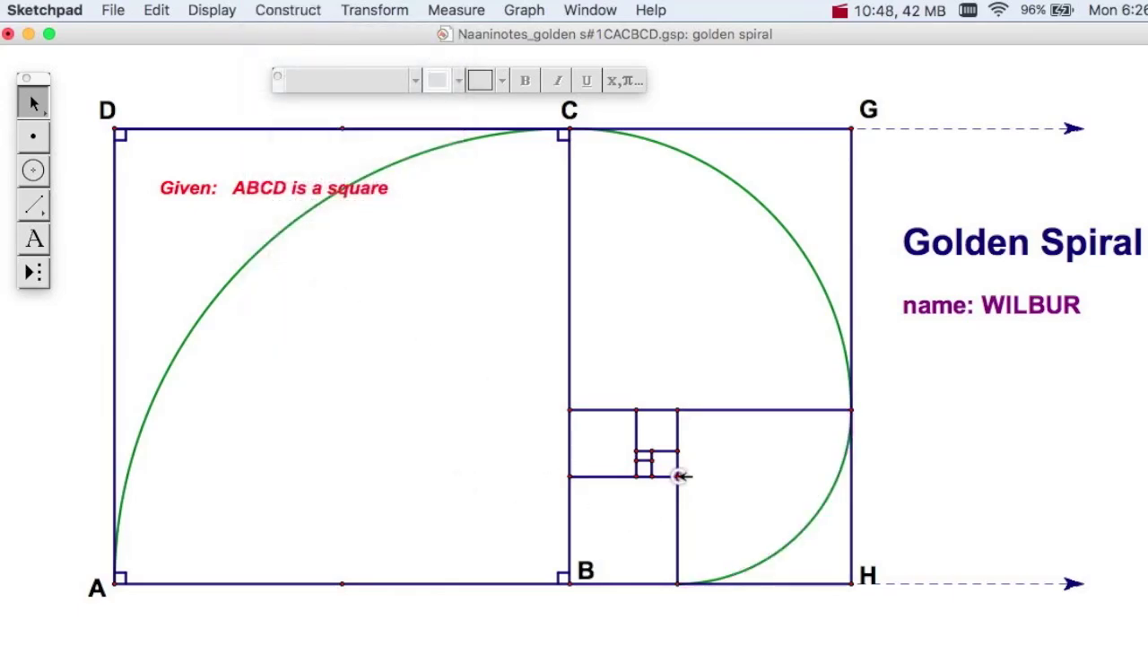
click(571, 476)
click(296, 11)
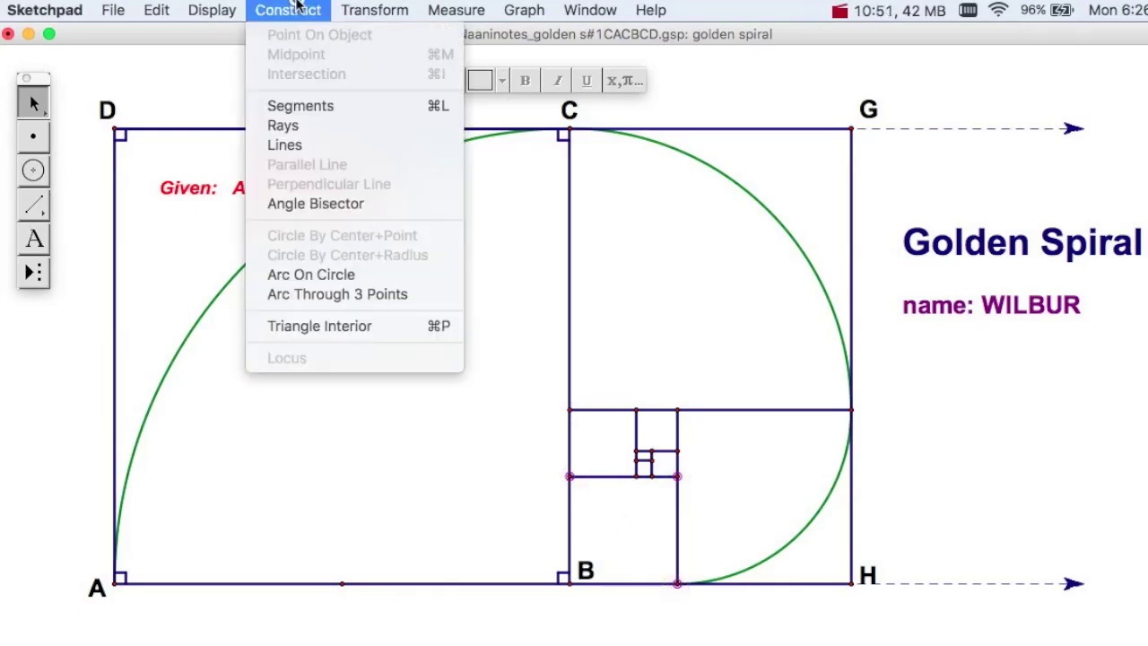
click(339, 278)
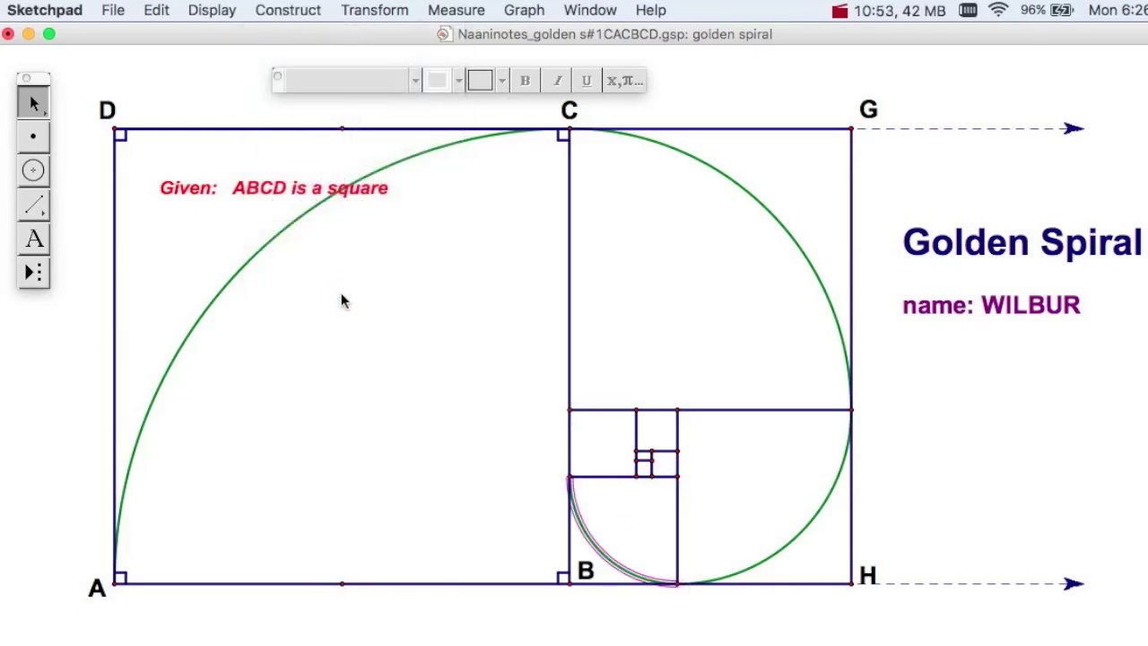
click(453, 486)
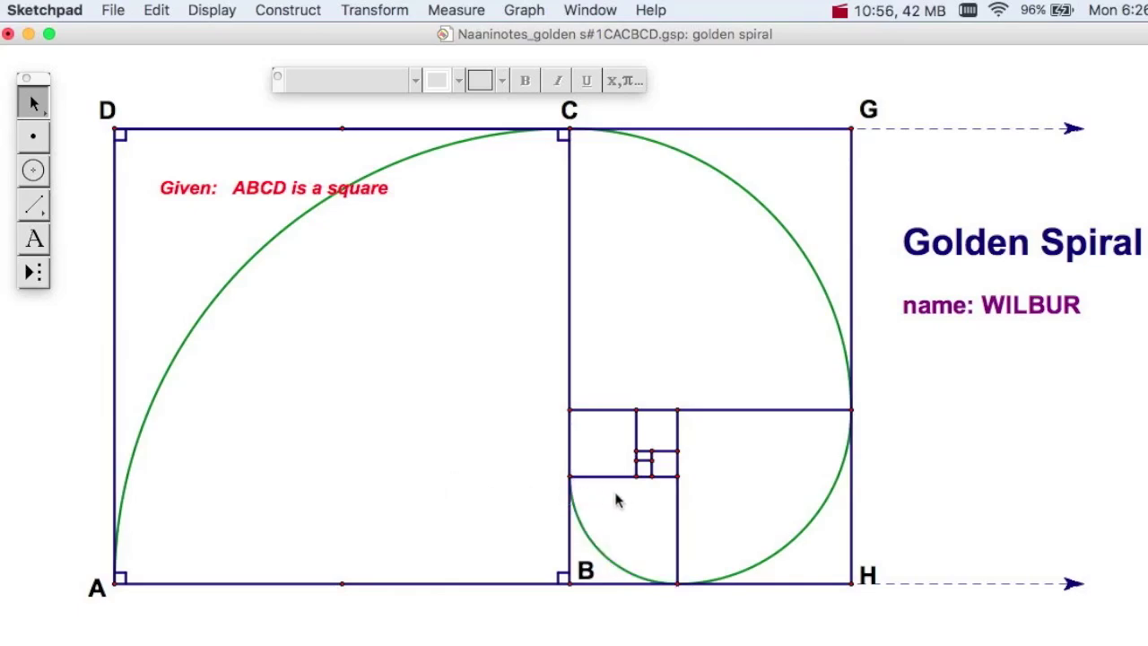
Step: Build the spiral arc inside the small upper-left square
click(637, 476)
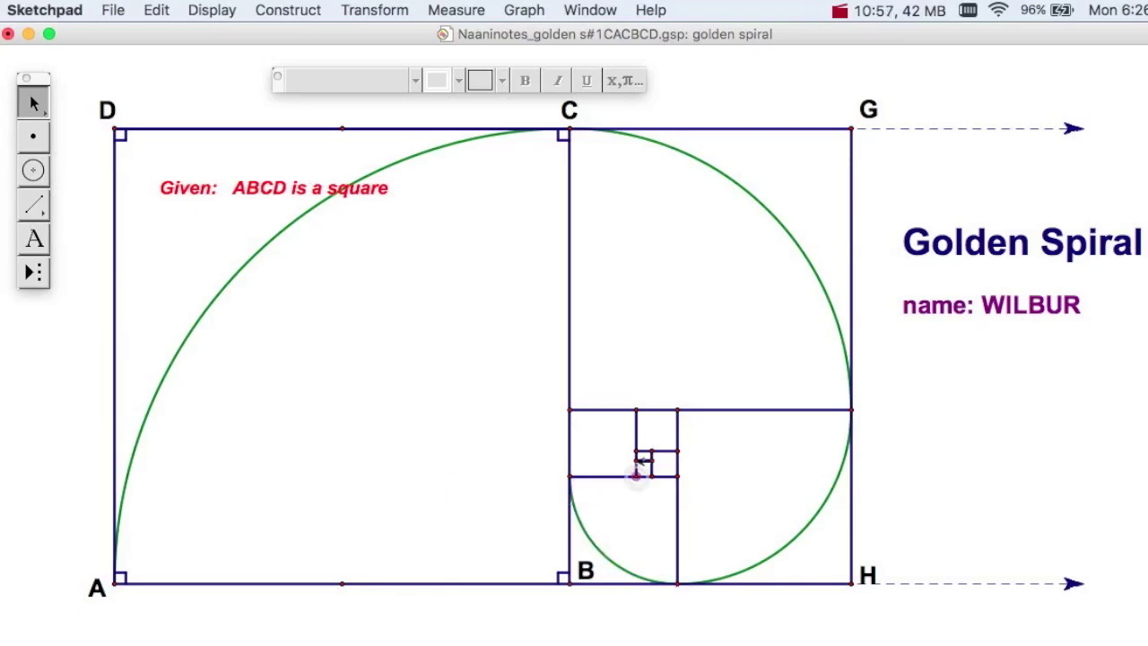
click(636, 411)
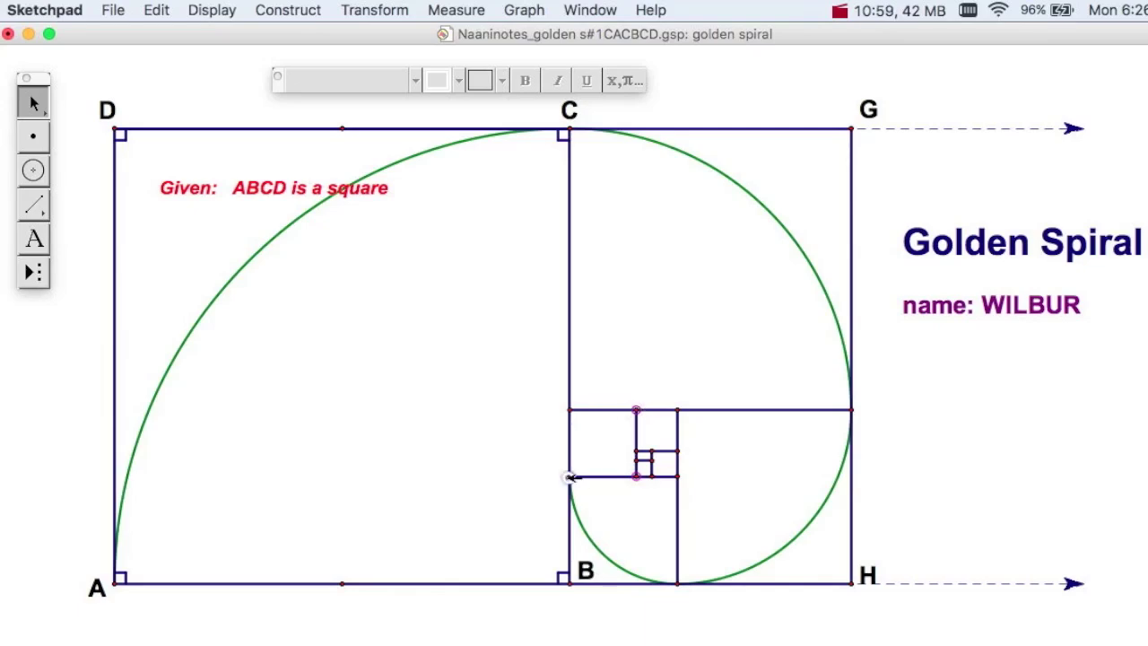
click(570, 477)
click(269, 10)
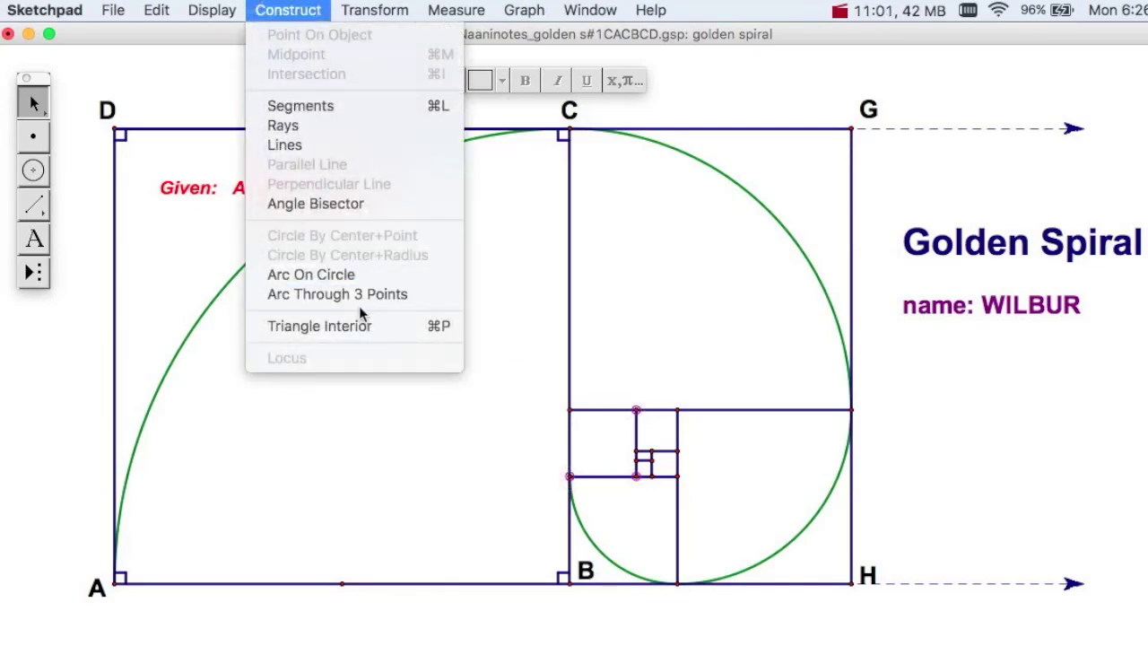
click(352, 276)
click(496, 513)
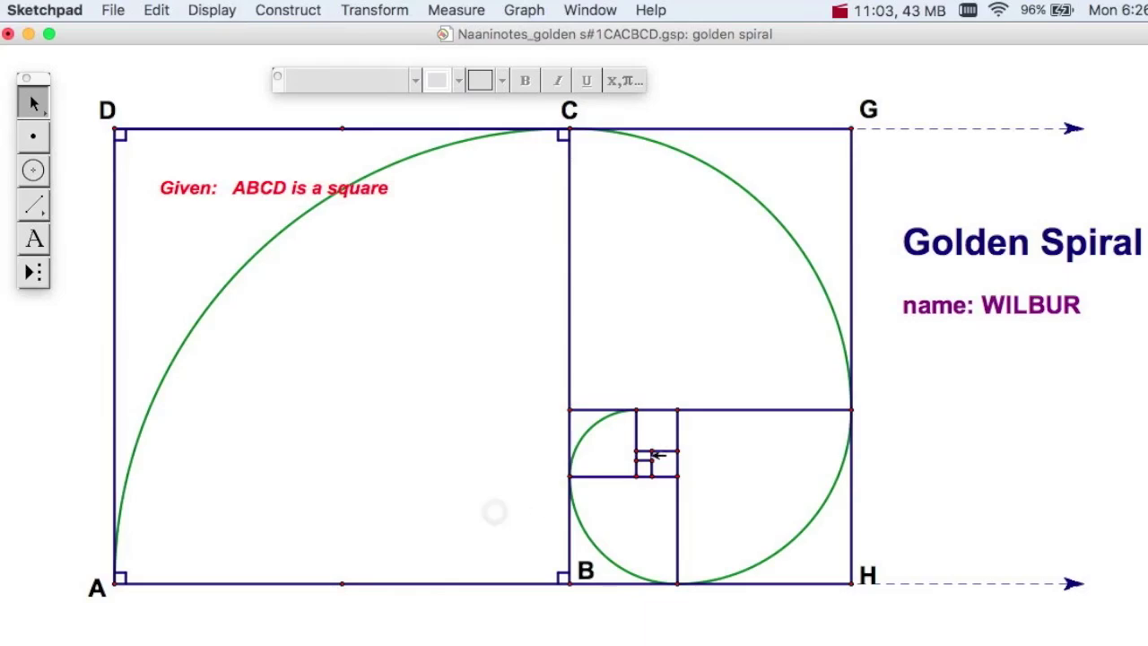
Step: Build the spiral arc inside the small right square
click(637, 451)
click(678, 450)
click(637, 411)
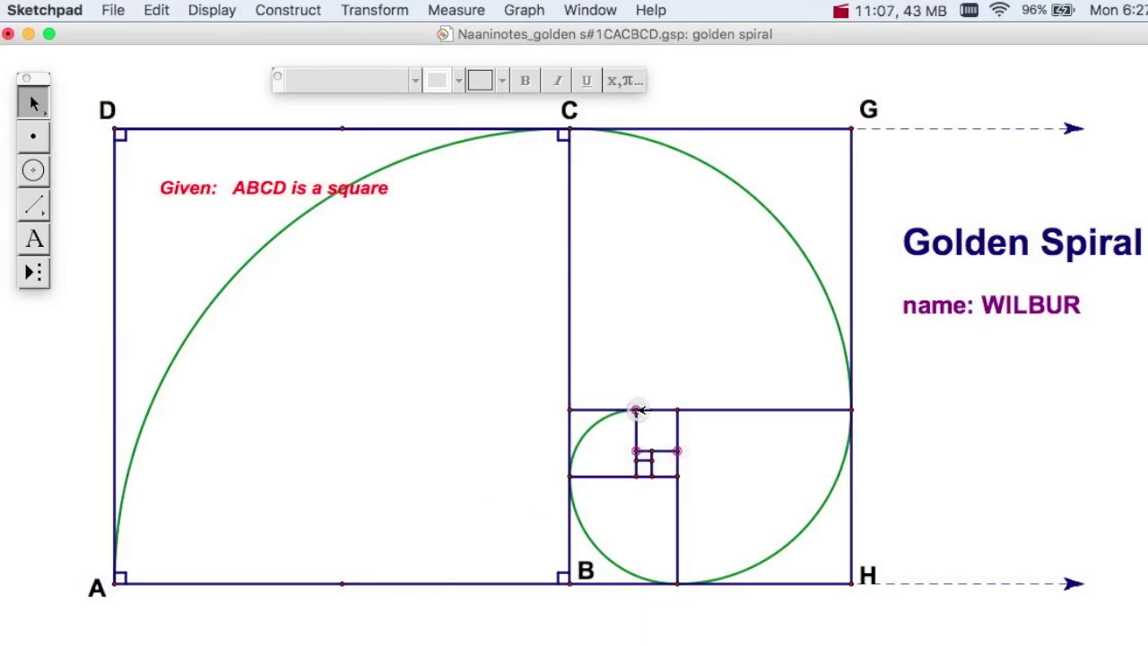
click(289, 7)
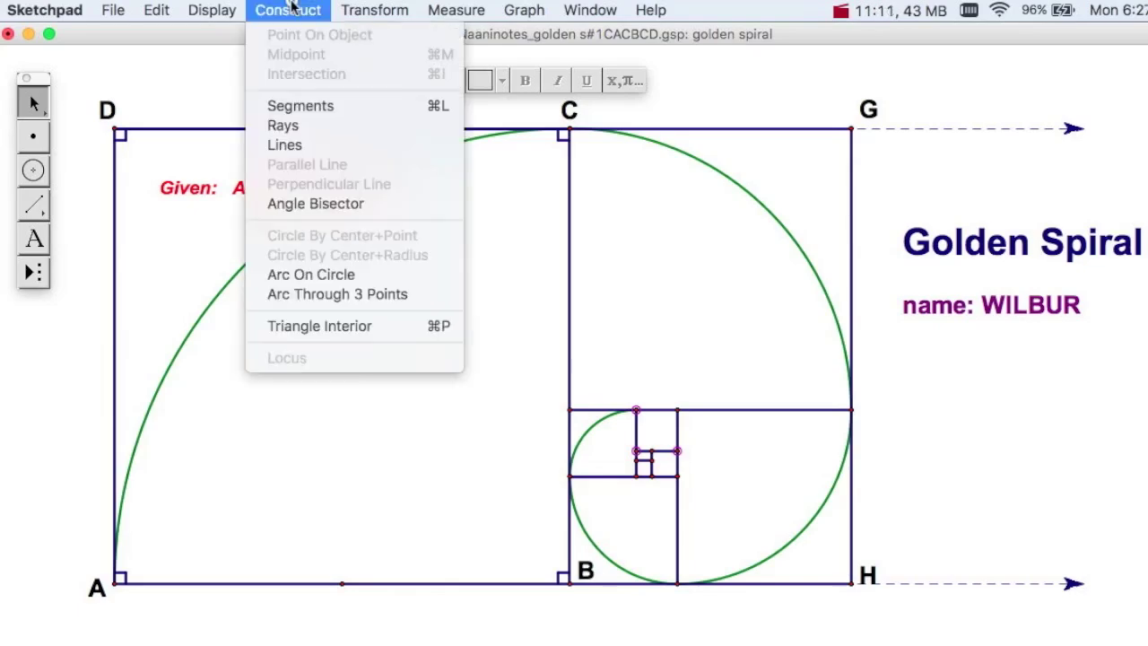
click(328, 279)
click(481, 511)
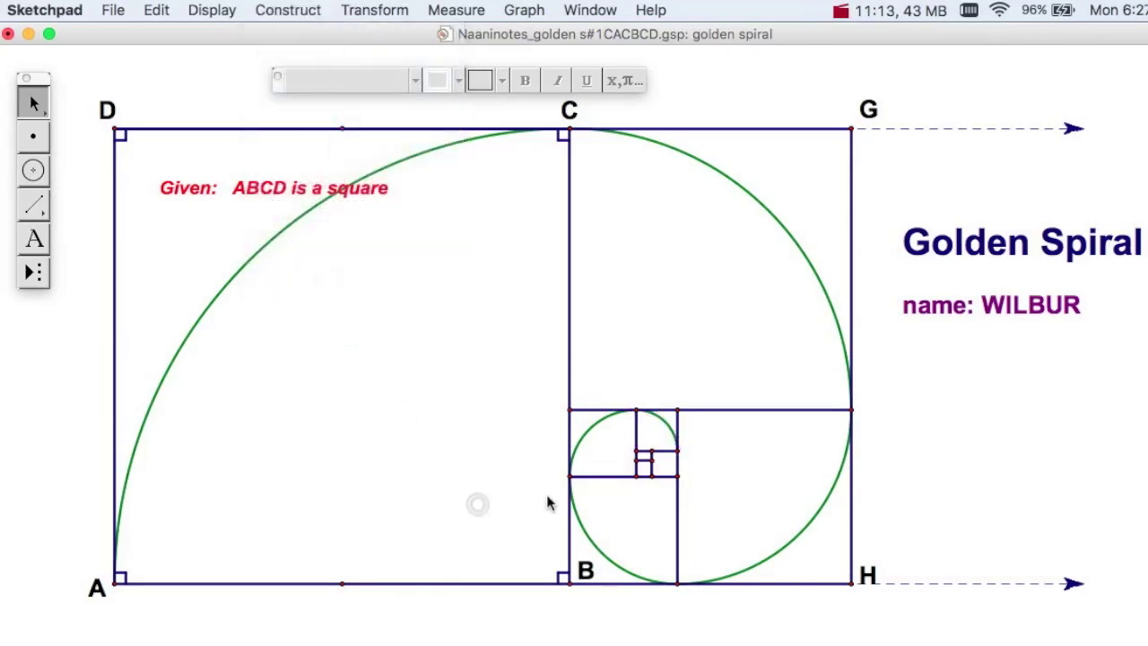
Step: Build the final two arcs inside the tiny square and the smallest square
click(651, 451)
click(652, 476)
click(679, 451)
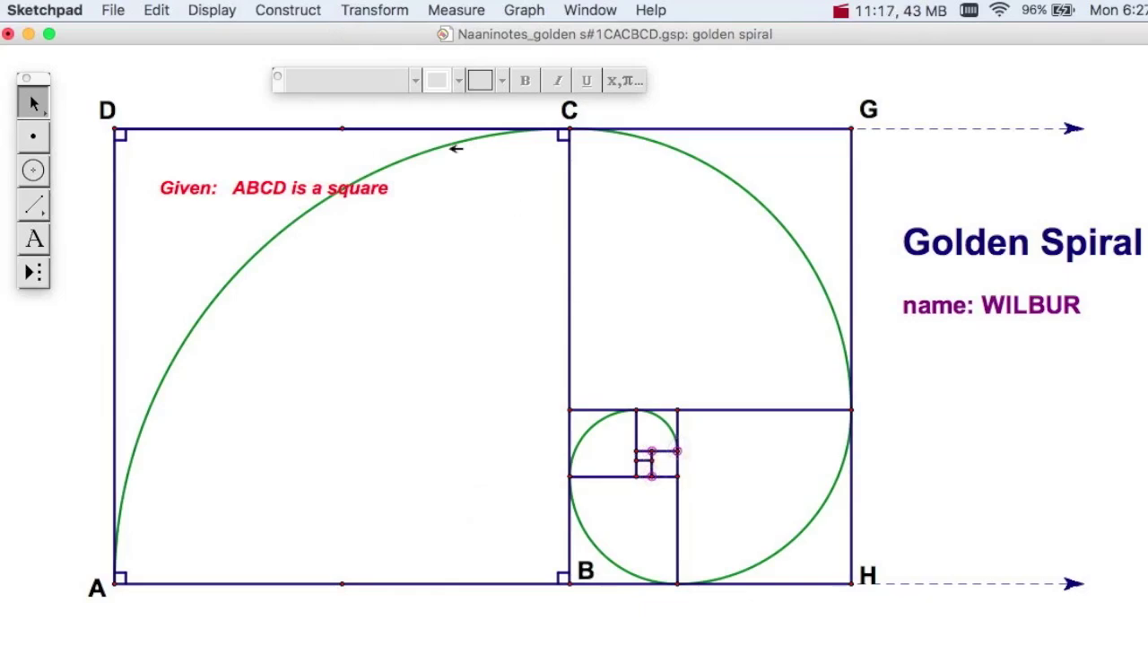
click(291, 10)
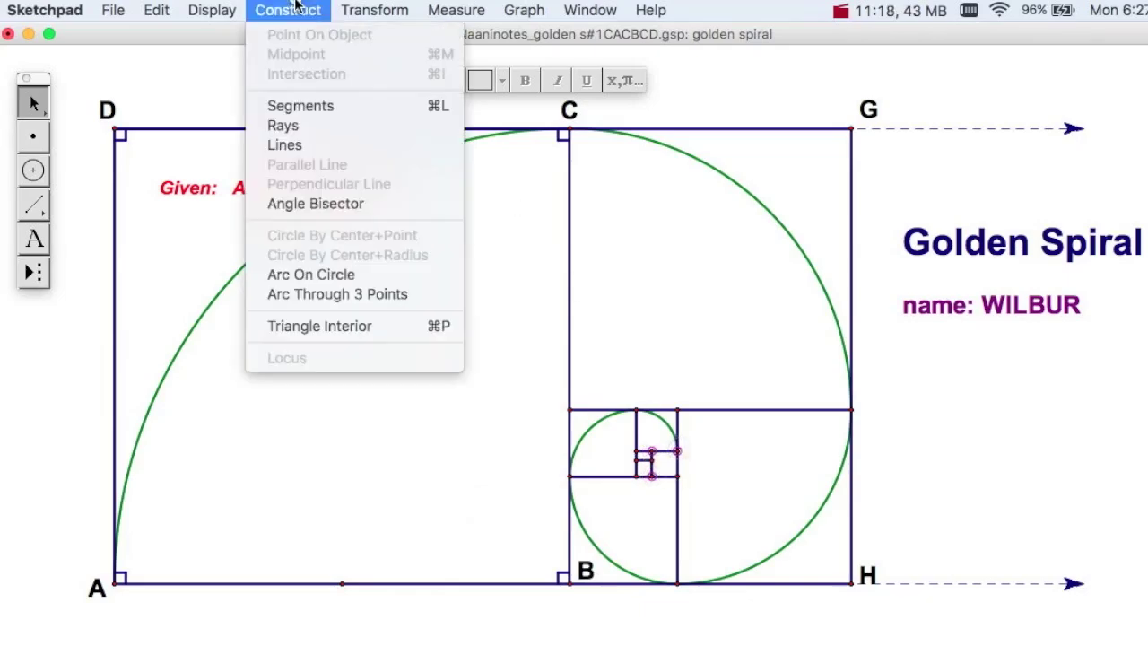
click(314, 274)
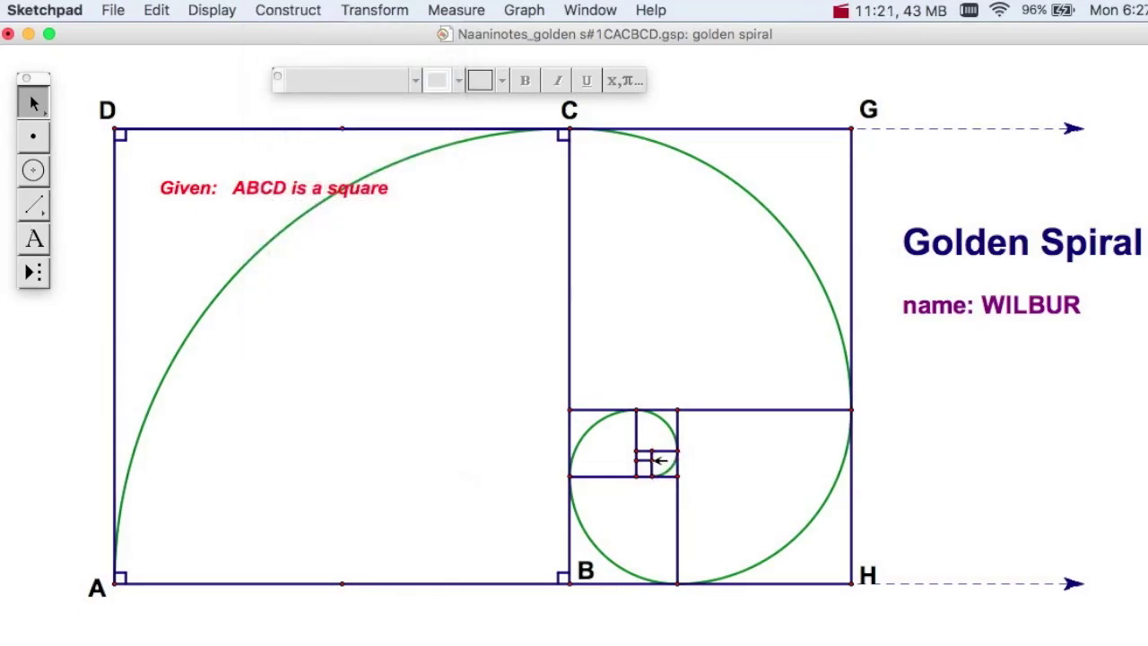
click(644, 460)
click(266, 9)
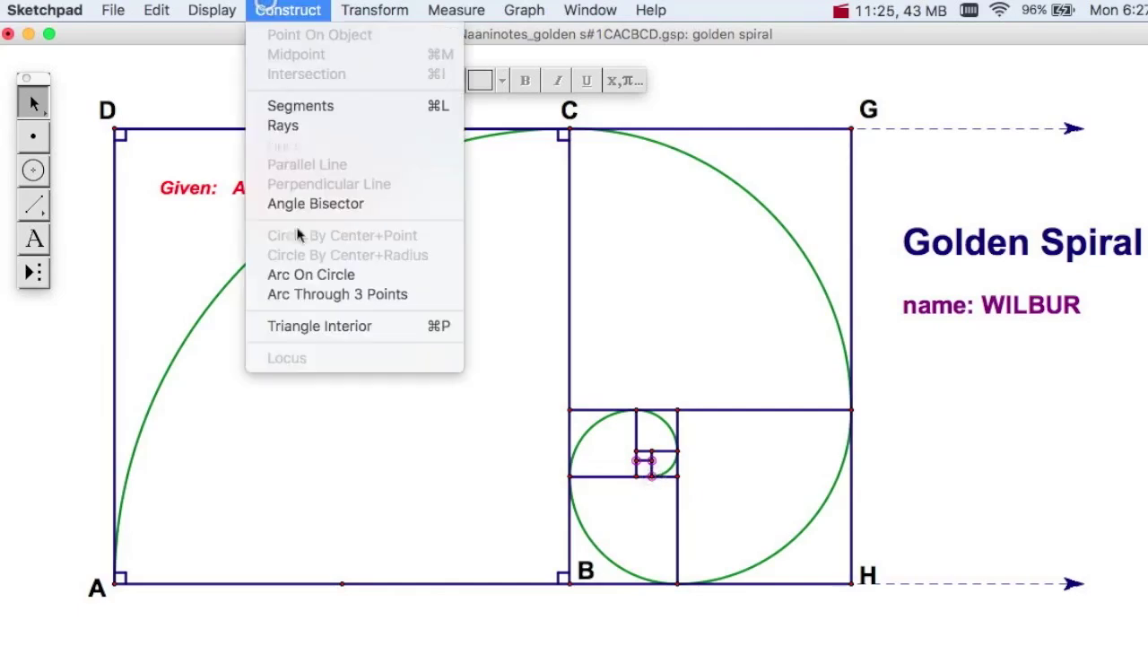
click(310, 281)
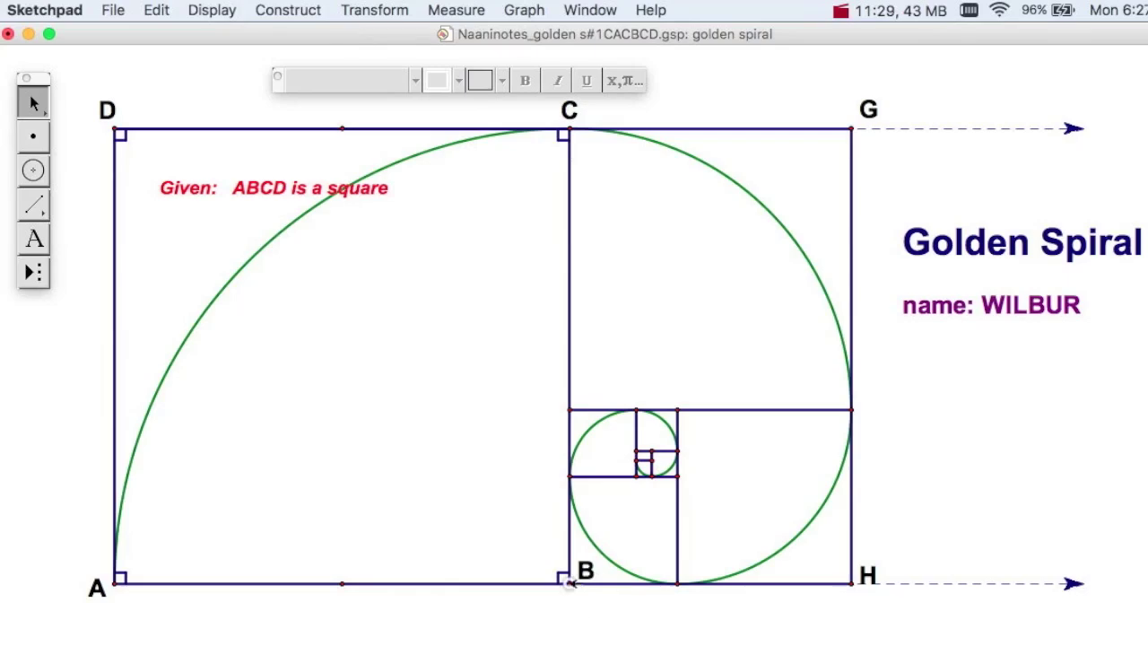
Step: Drag point B to the right to enlarge the whole golden-rectangle construction, then deselect
drag(569, 582, 594, 621)
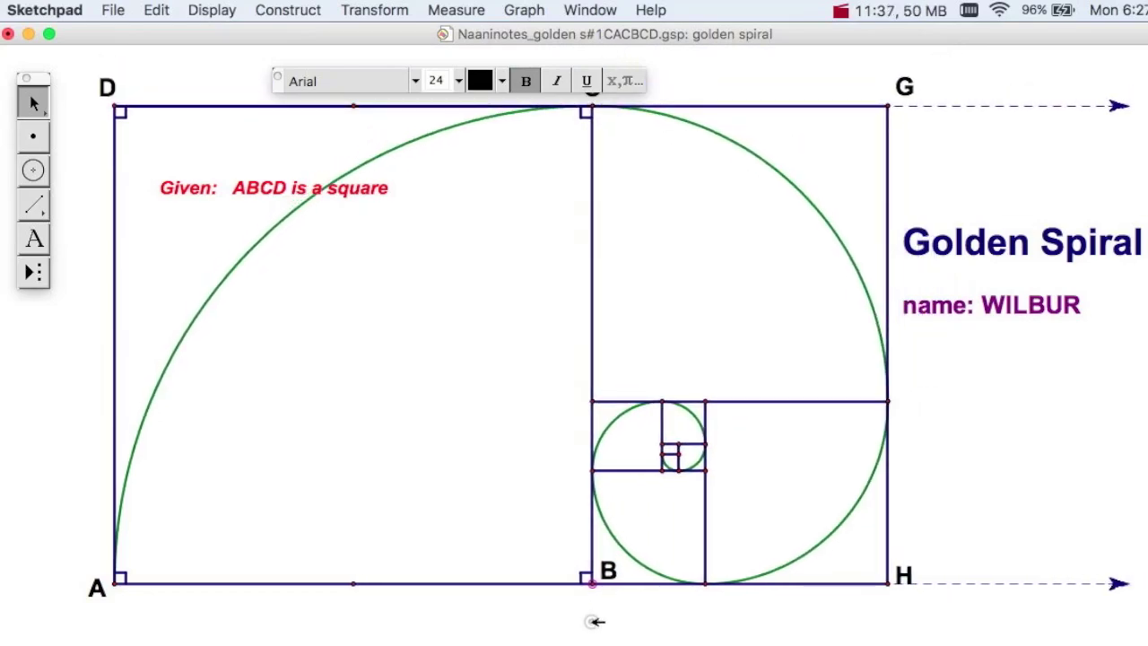
drag(595, 621, 595, 620)
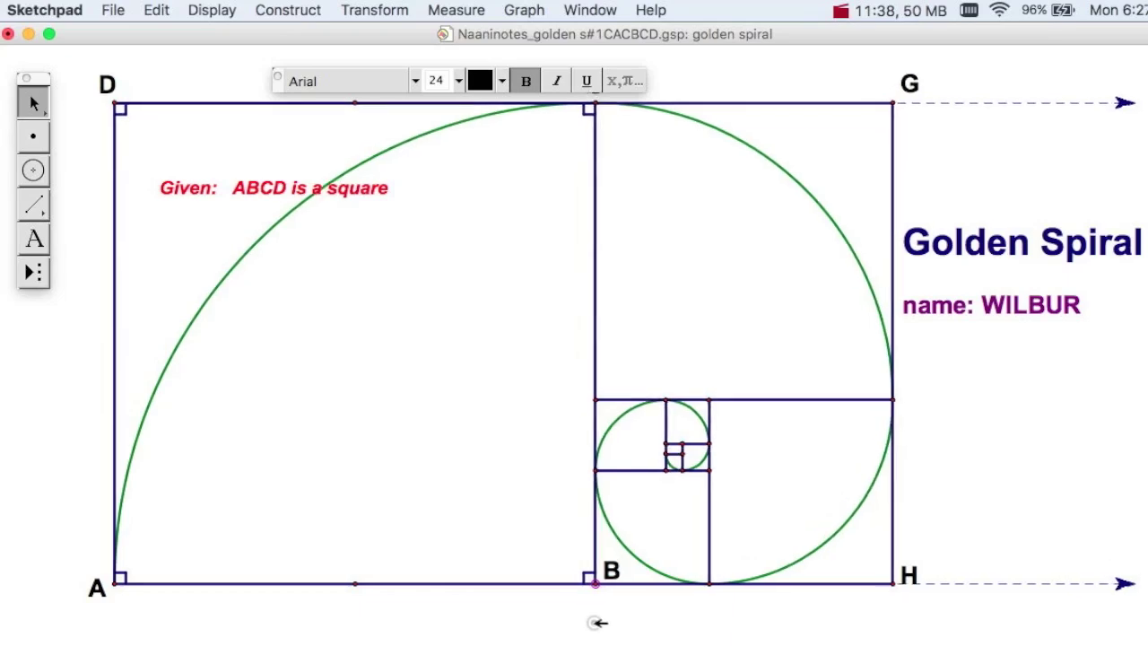
click(482, 530)
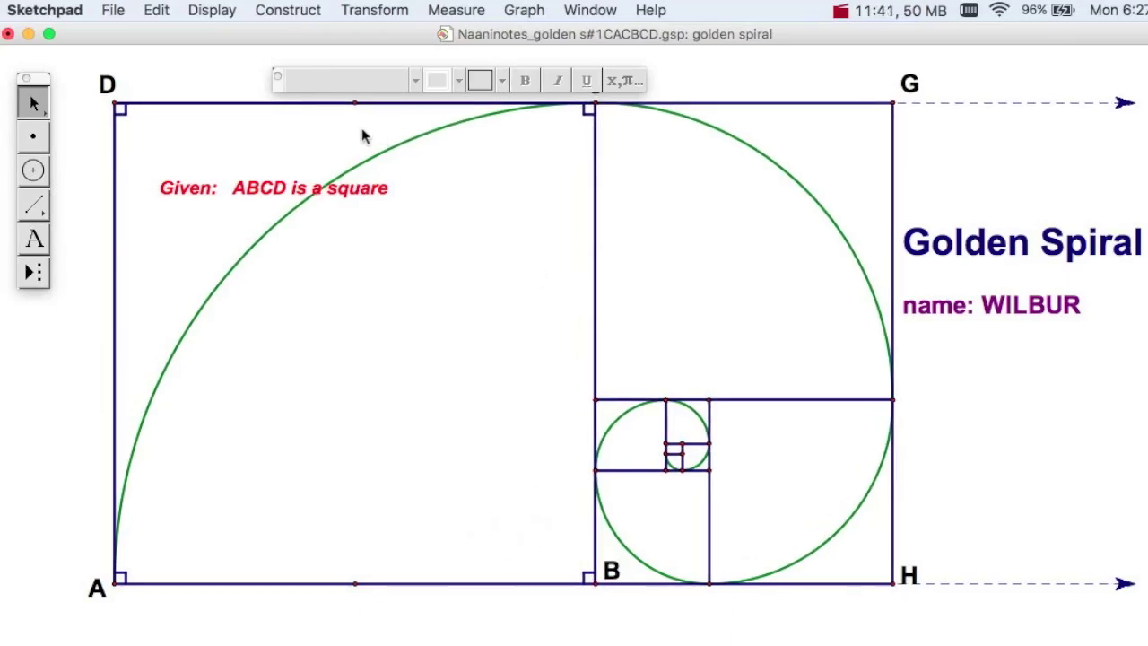
Step: Move the palette up off label C, select the red Given caption, then clear the selection
drag(279, 87, 279, 70)
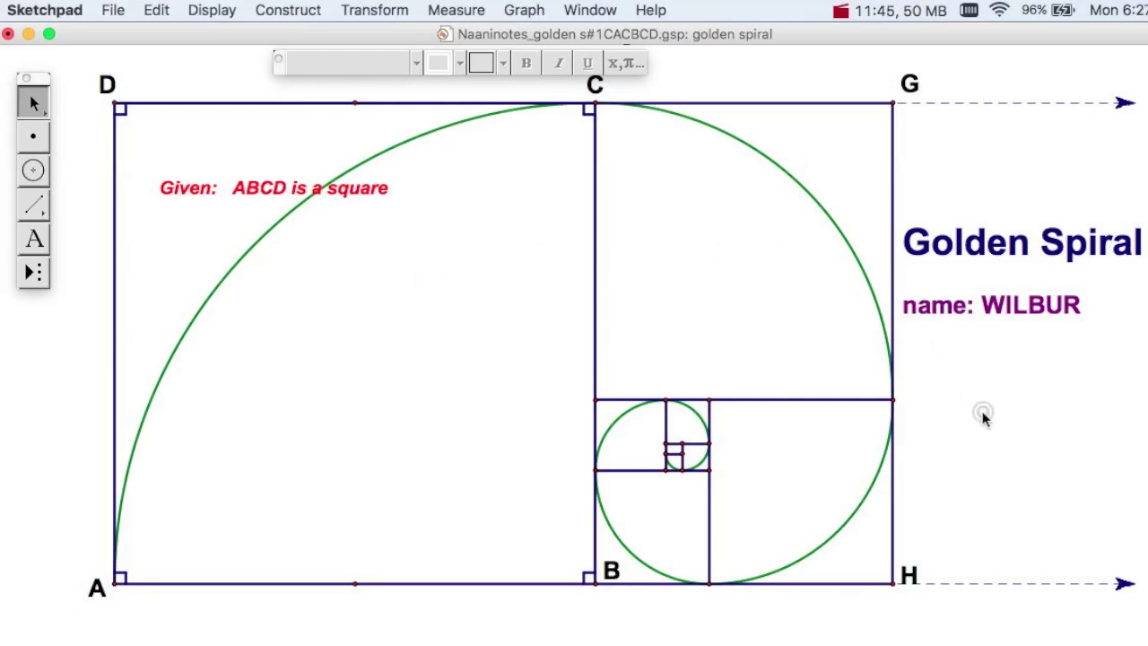
drag(309, 188, 0, 321)
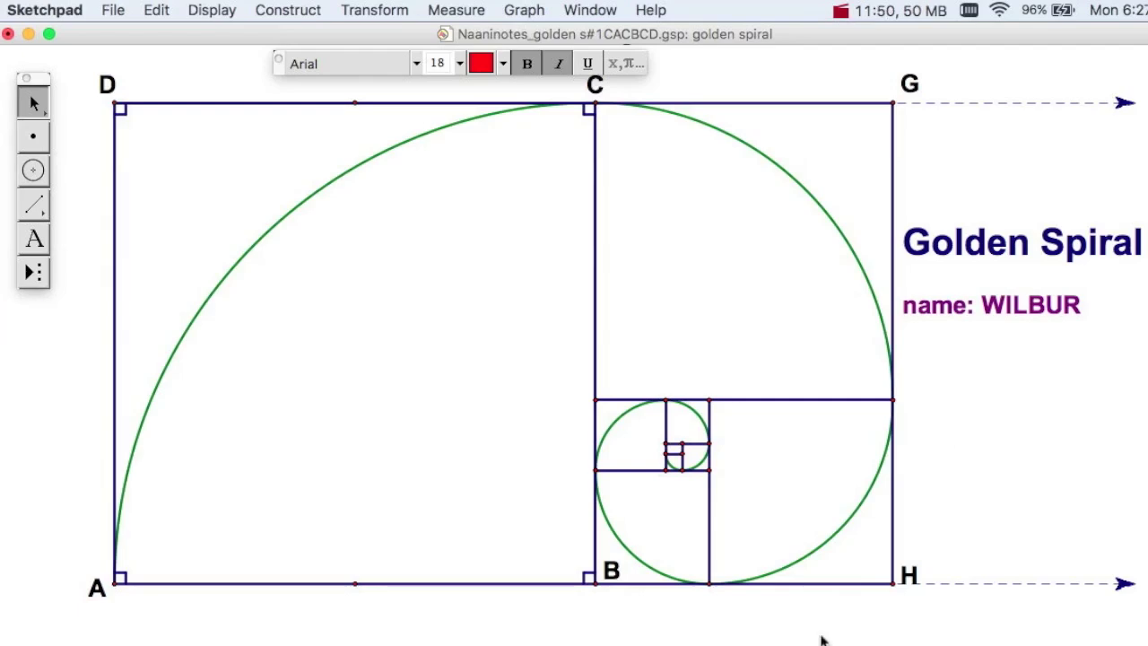
click(769, 611)
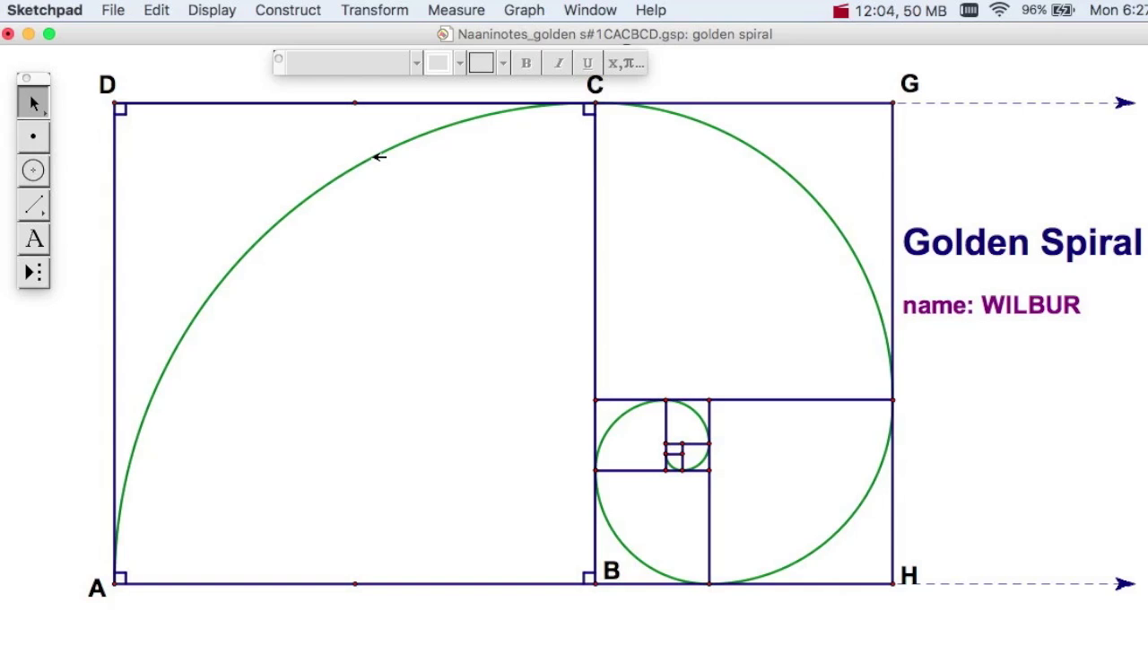
click(379, 156)
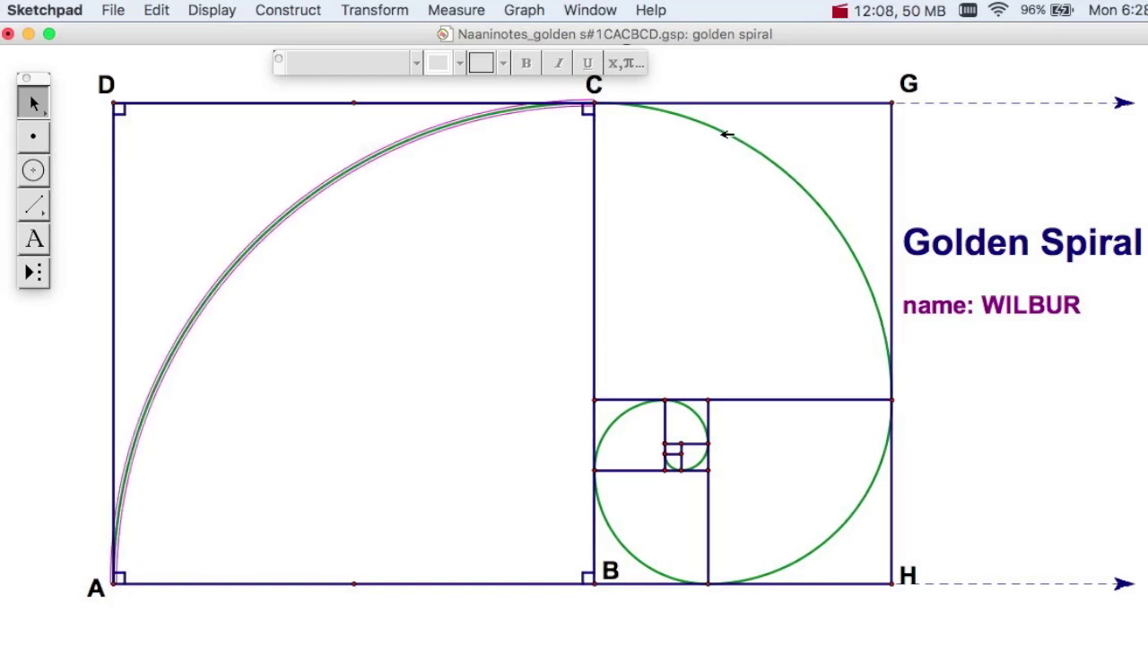
click(314, 10)
mouse_move(319, 328)
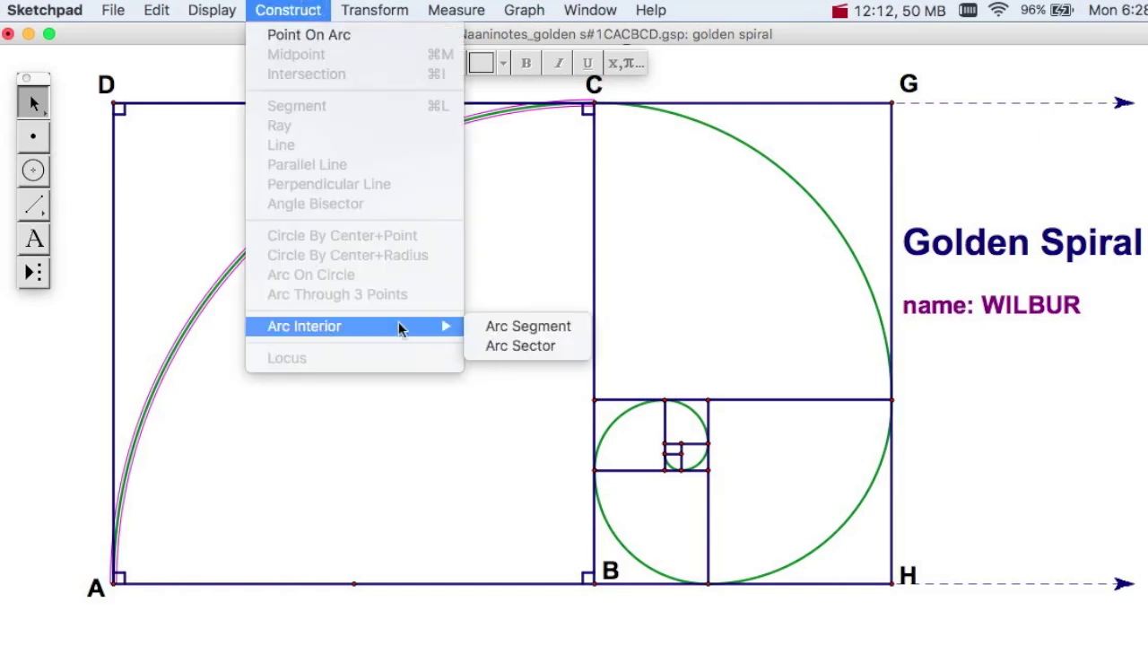
click(520, 347)
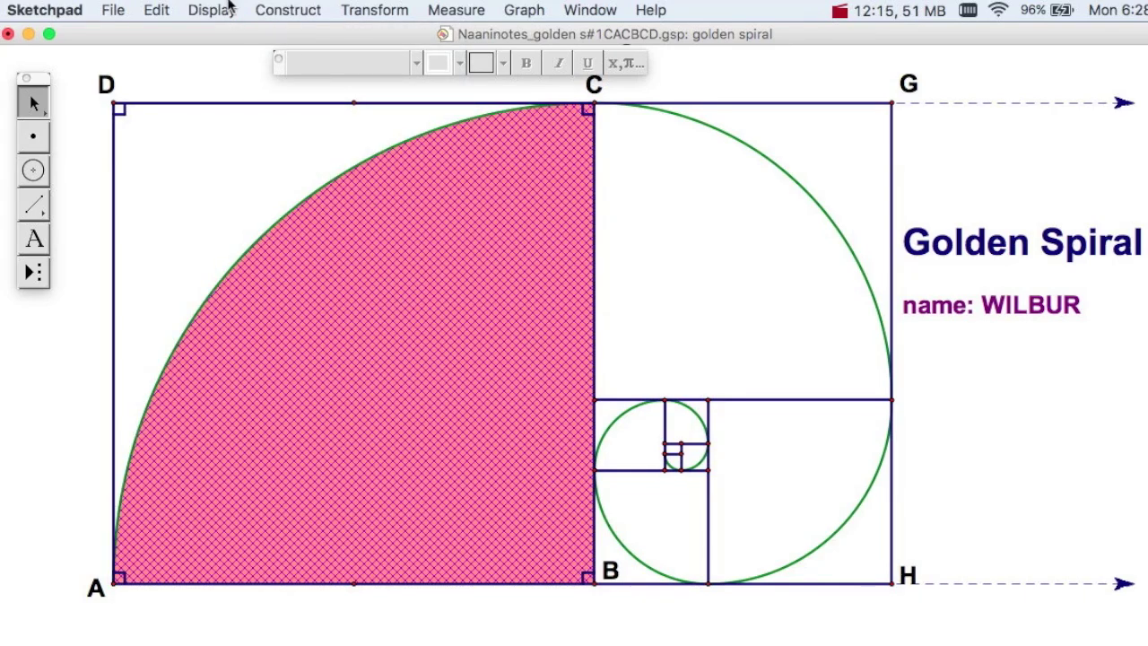
click(156, 10)
click(159, 33)
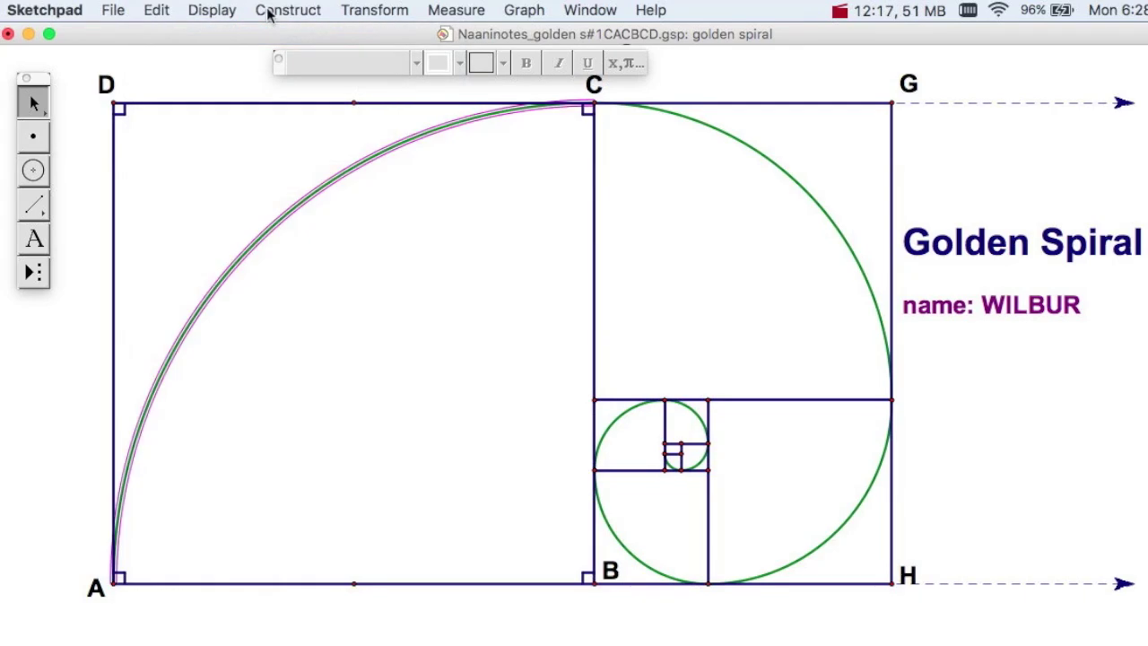
click(288, 10)
mouse_move(385, 327)
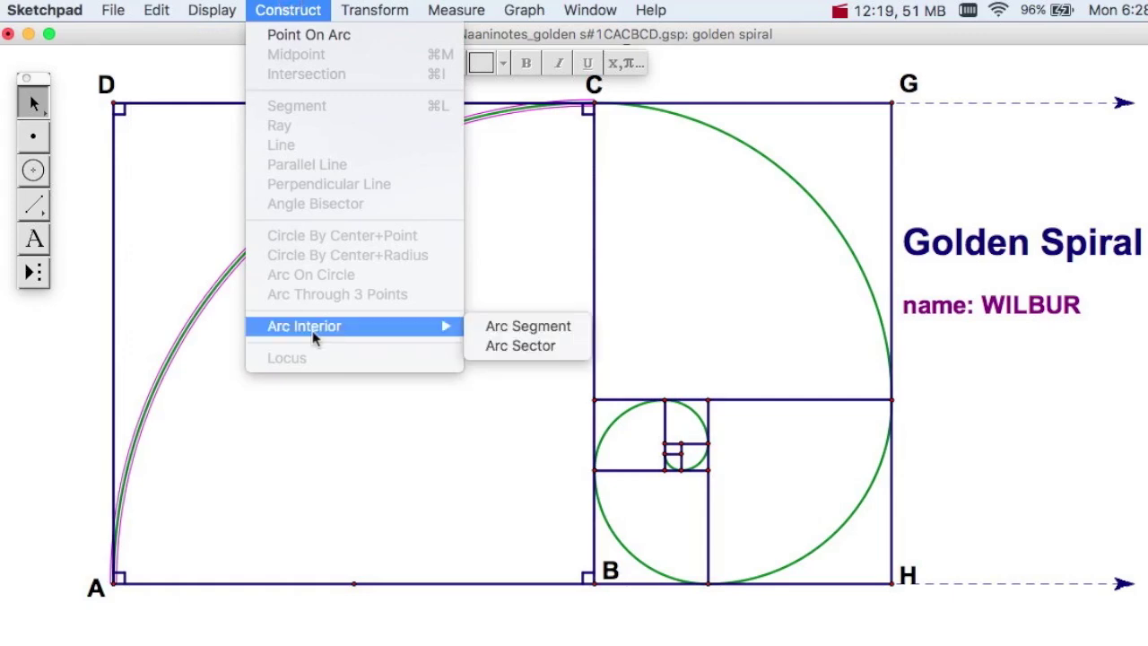
click(499, 327)
click(239, 187)
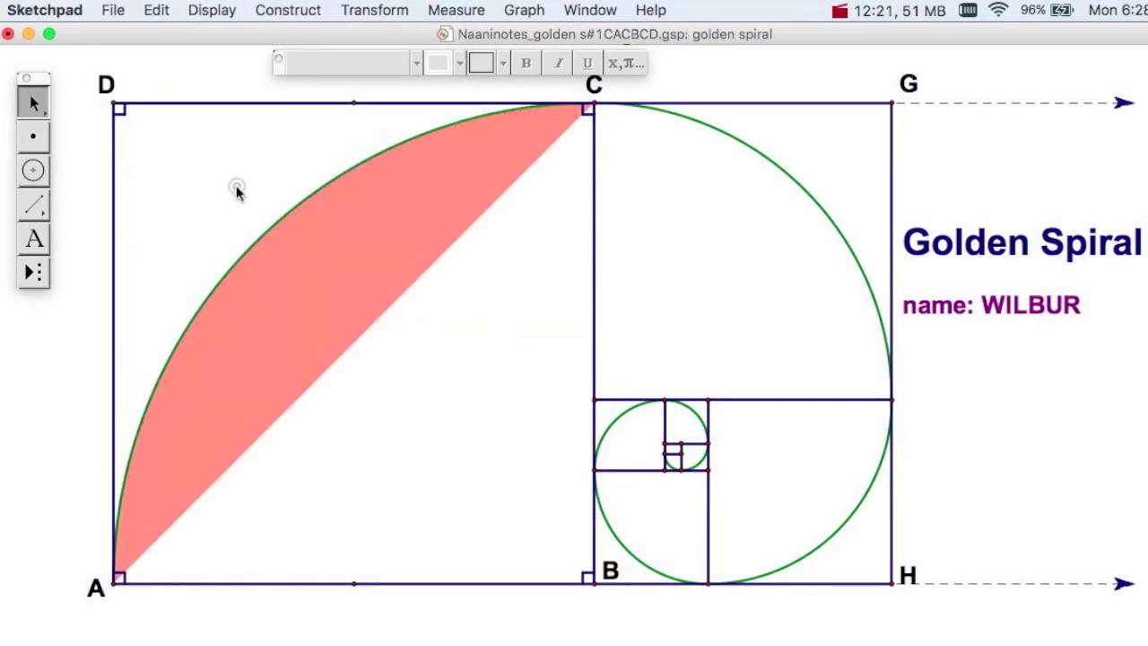
click(351, 305)
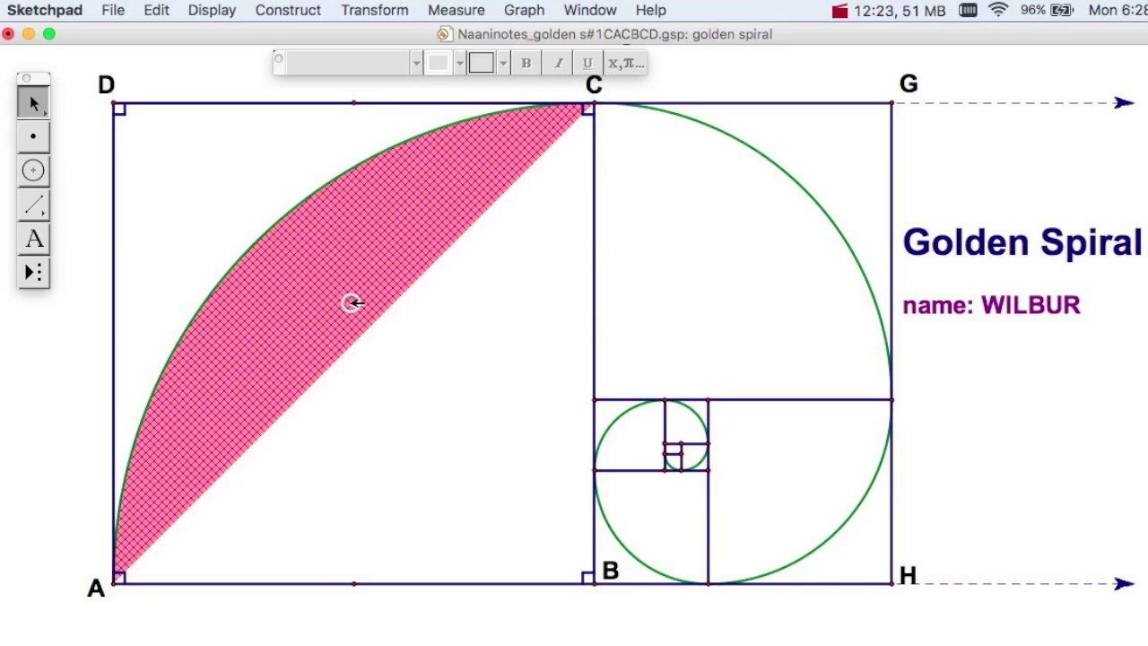
key(Delete)
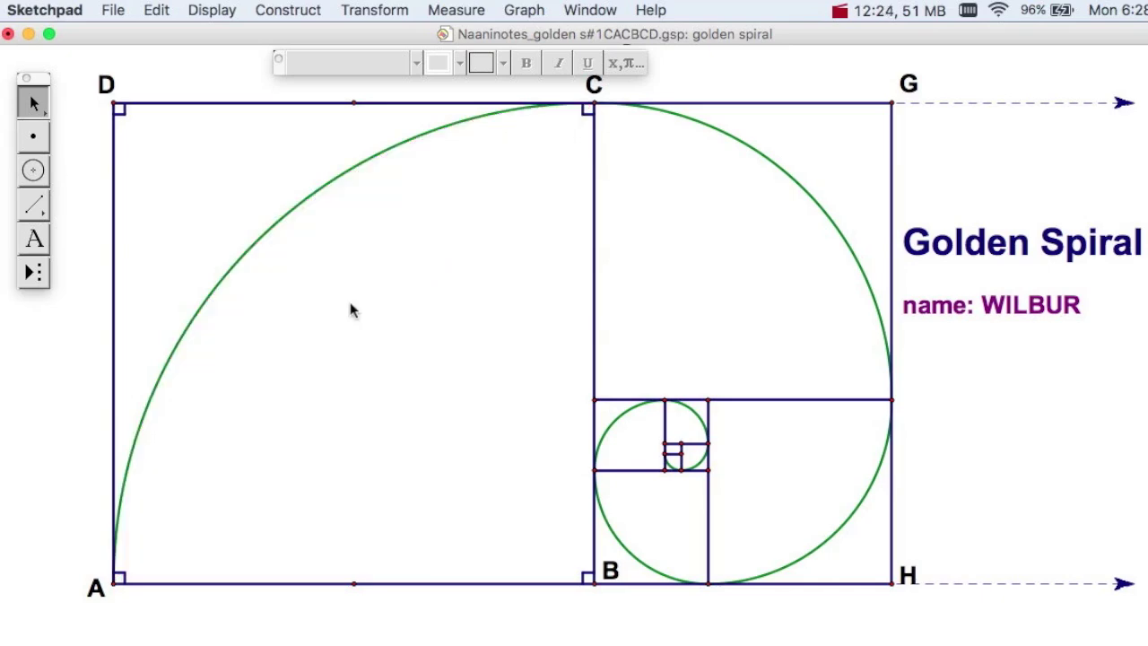
Step: Select all seven spiral arcs and construct arc sectors from them
click(289, 213)
click(761, 151)
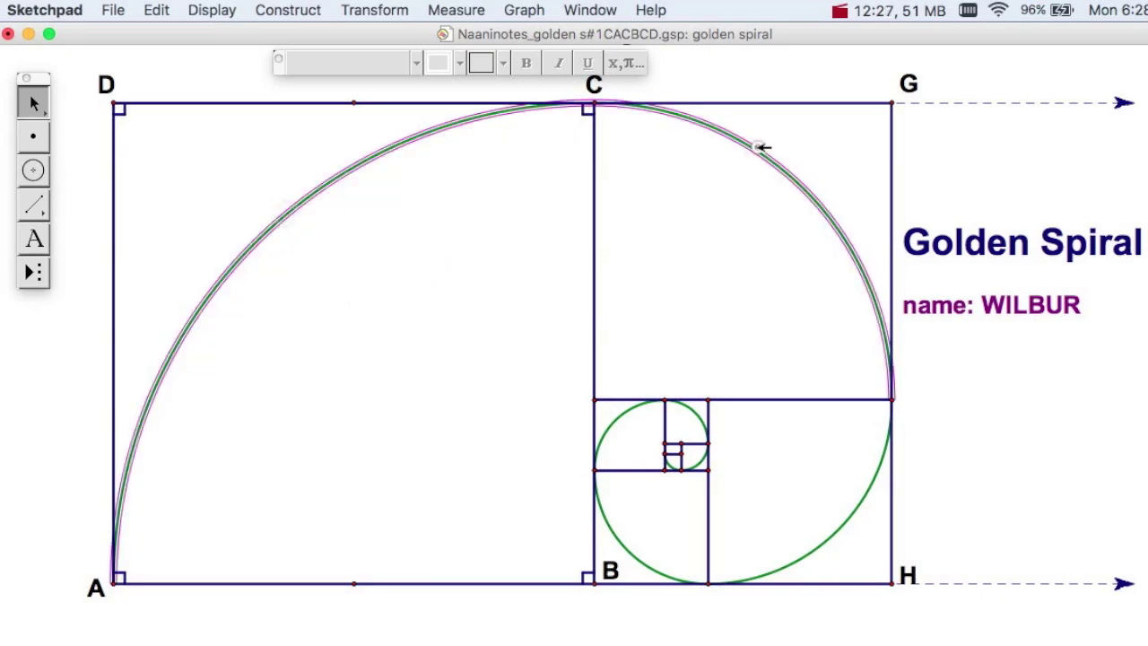
click(833, 537)
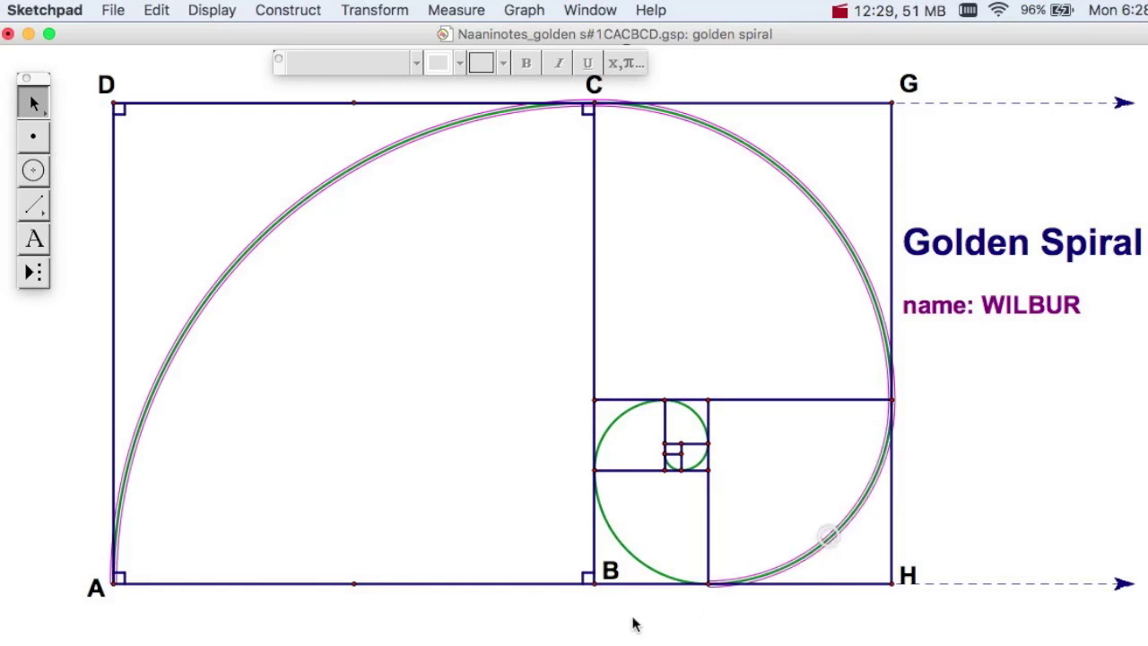
click(651, 562)
click(620, 427)
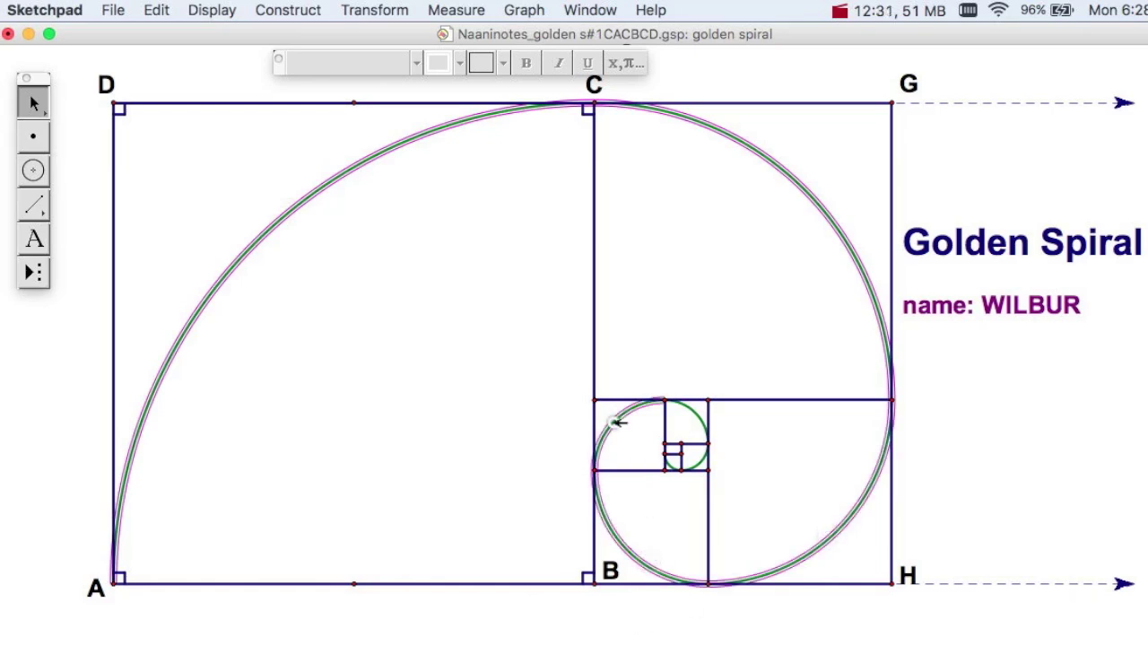
click(699, 427)
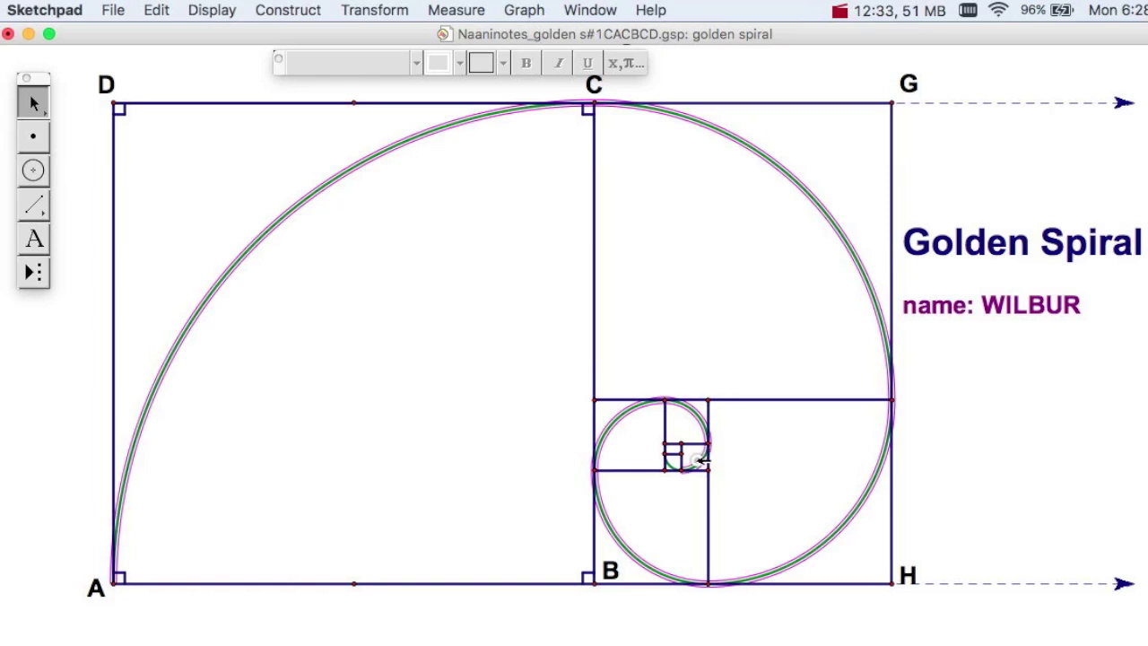
click(686, 461)
click(301, 9)
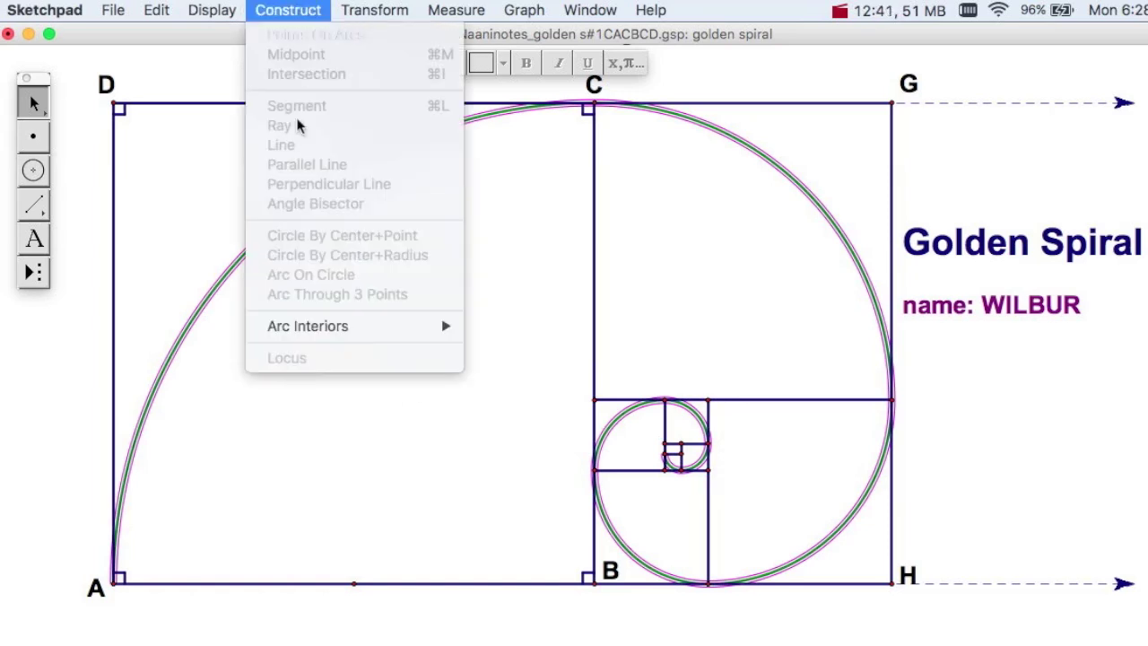
mouse_move(408, 331)
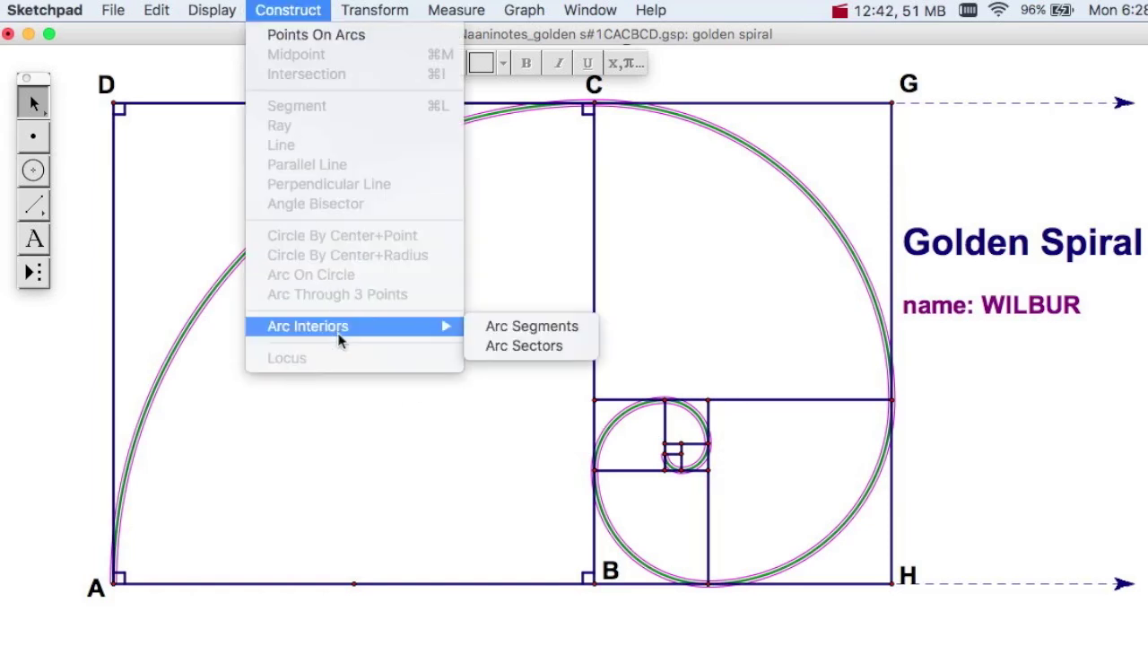
click(503, 347)
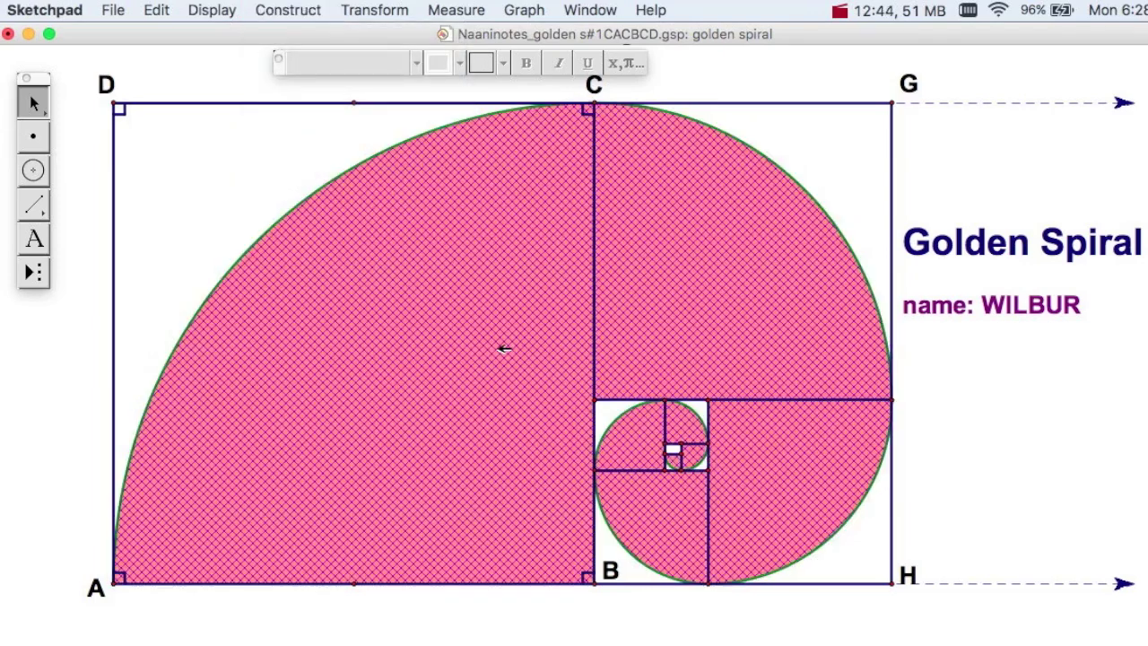
Step: Color the new sectors pale yellow, then start reselecting the innermost spiral arcs
click(224, 9)
mouse_move(233, 55)
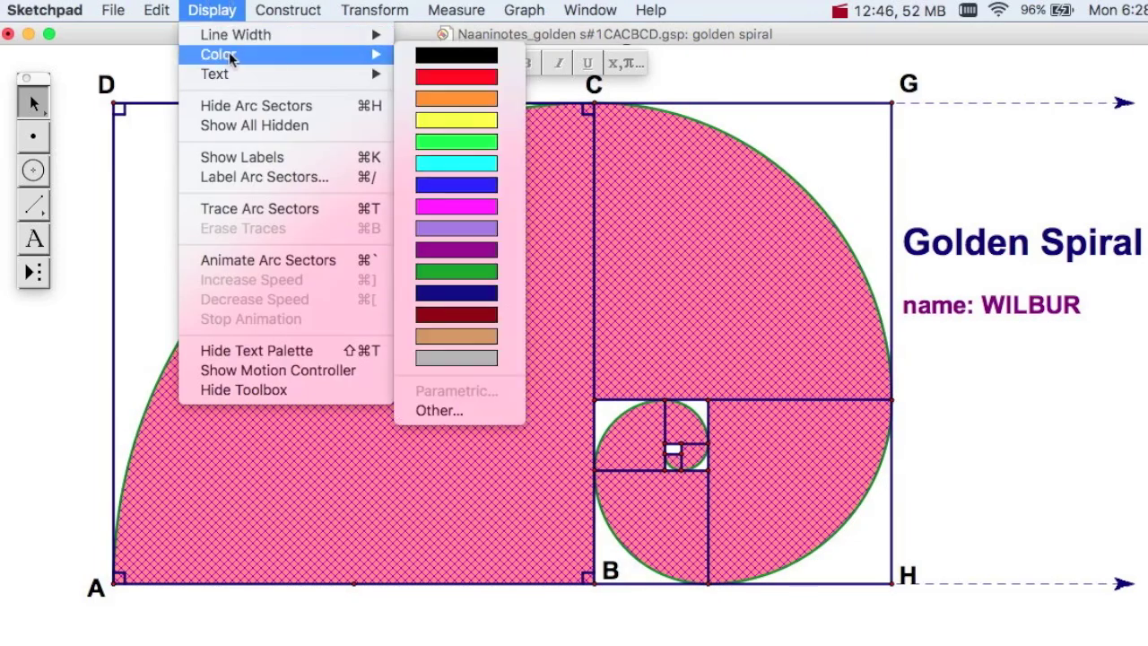
click(499, 416)
click(644, 253)
mouse_move(644, 252)
mouse_down()
mouse_move(603, 278)
mouse_move(596, 271)
mouse_move(621, 252)
mouse_up()
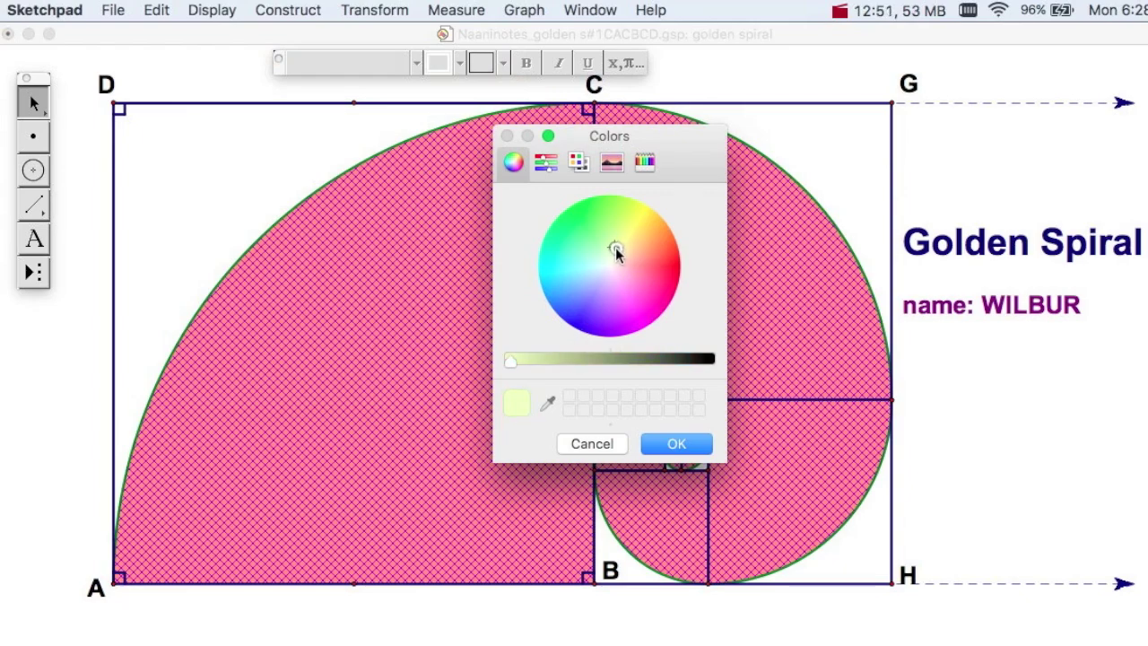
click(679, 442)
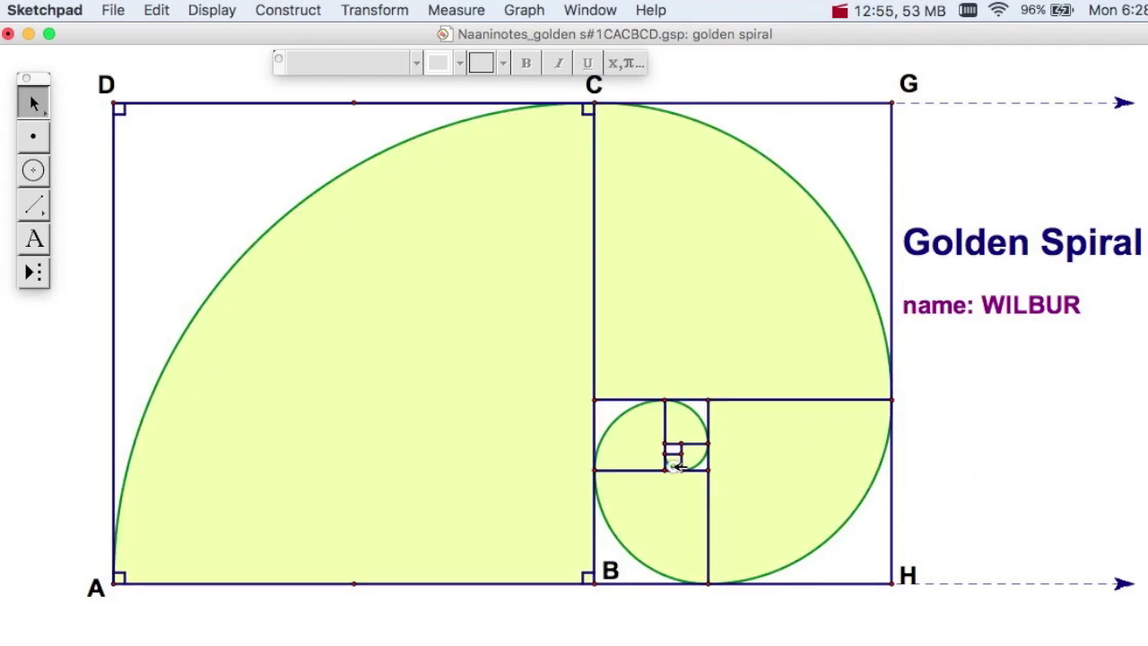
click(698, 462)
click(700, 417)
Step: Add the remaining spiral arcs to the selection and construct arc segments from them
shift+click(631, 414)
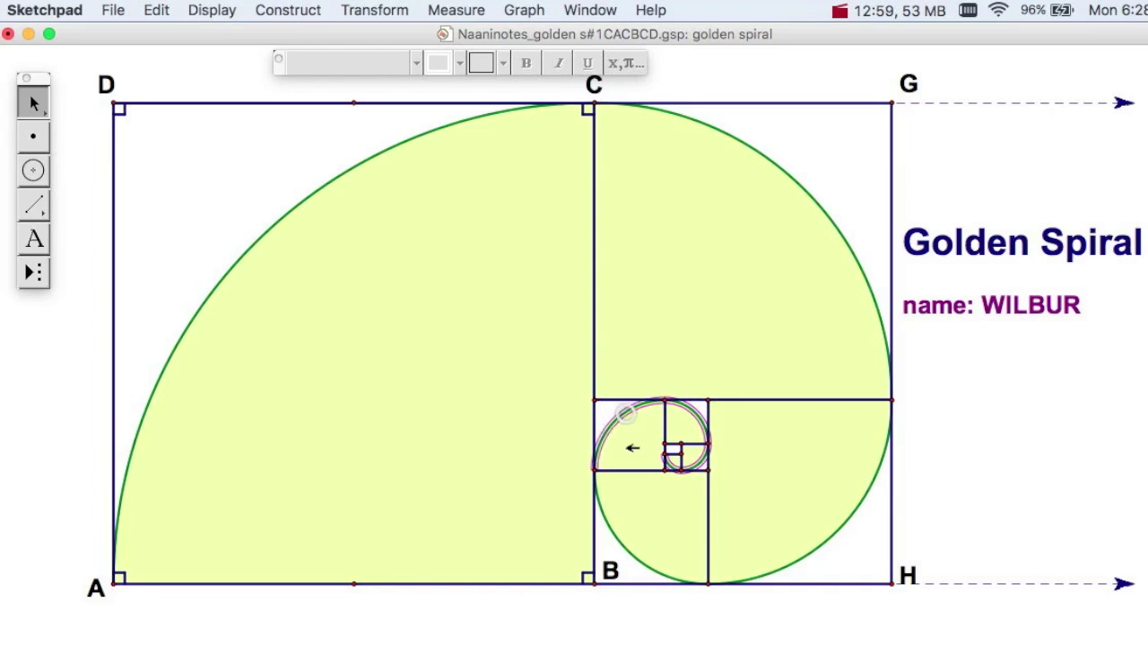
shift+click(618, 538)
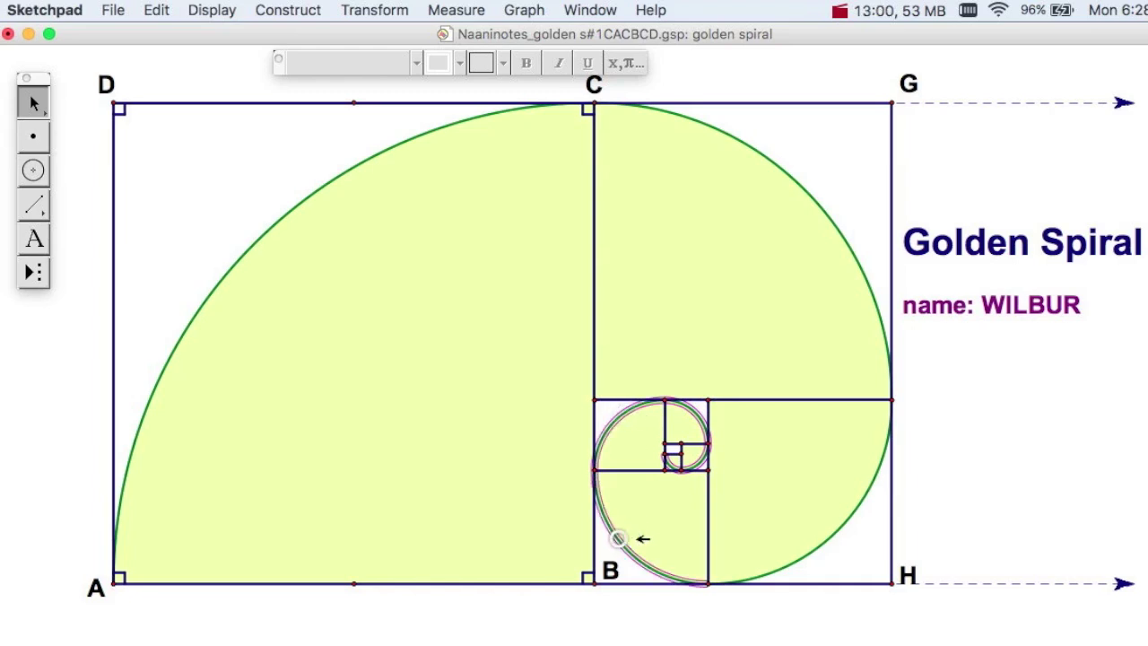
shift+click(802, 558)
shift+click(846, 239)
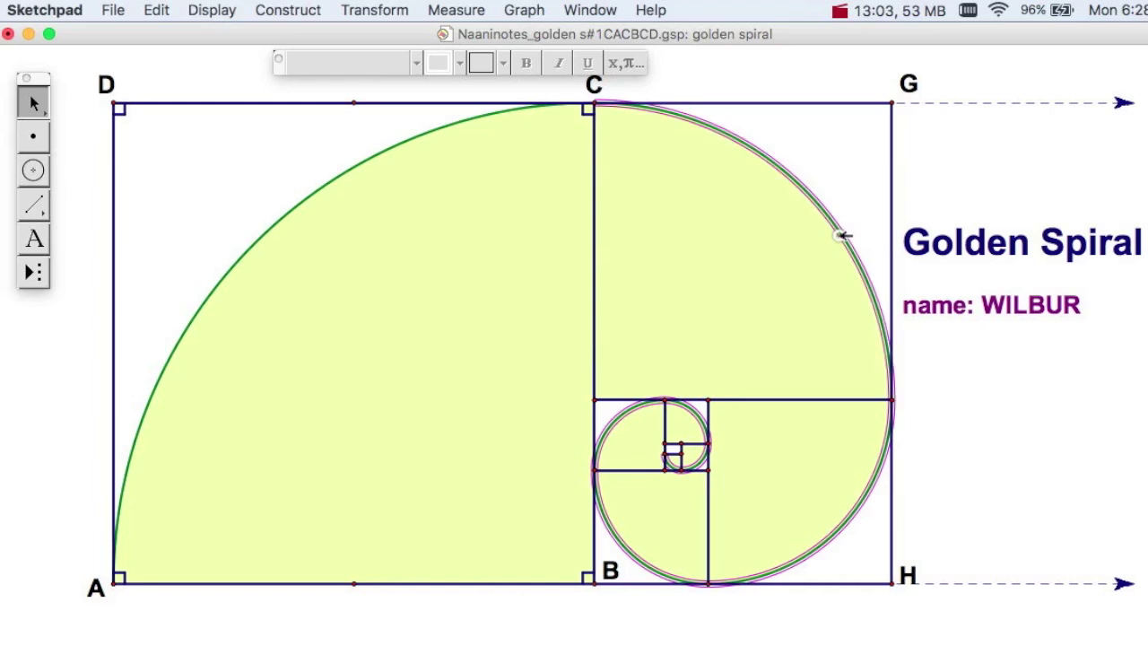
shift+click(419, 139)
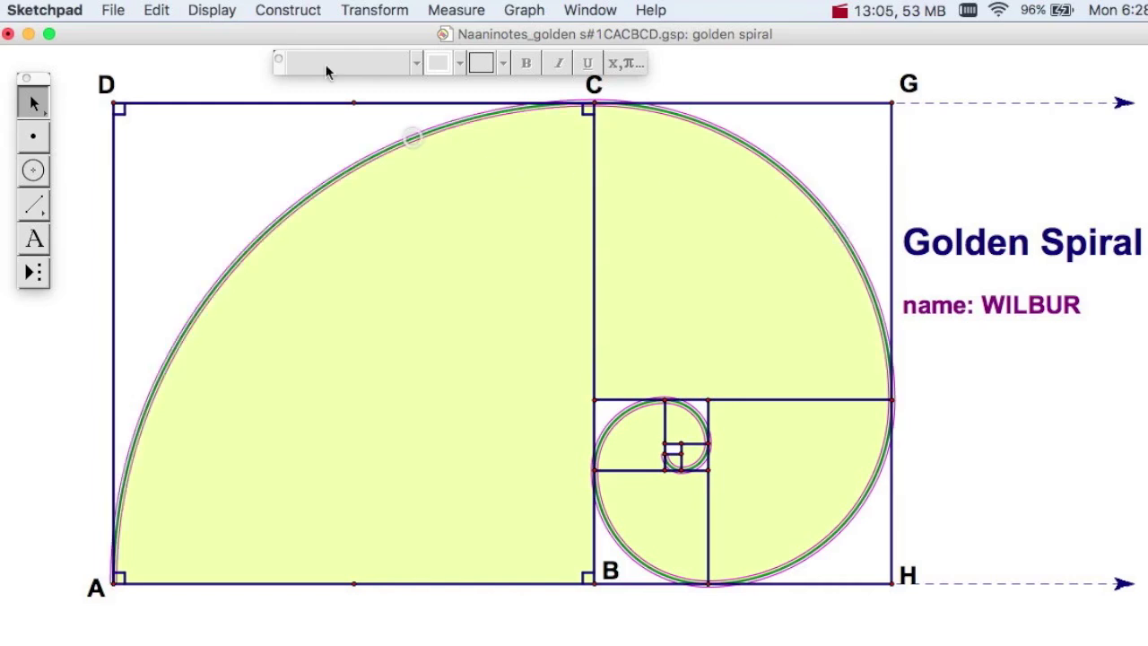
click(288, 9)
mouse_move(410, 330)
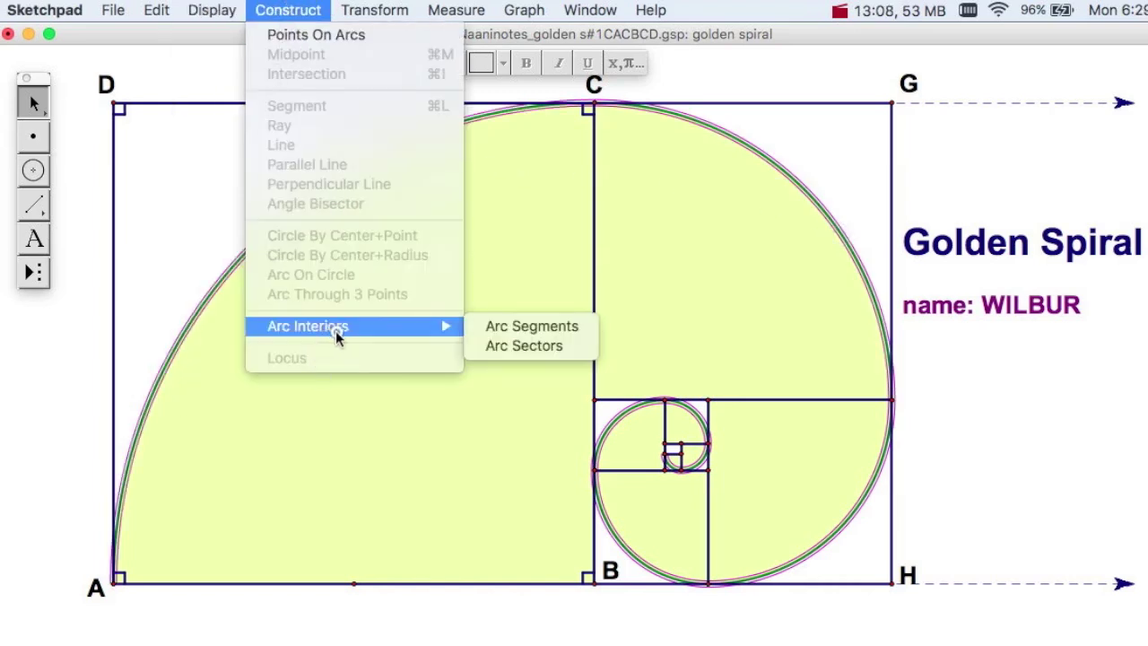
click(508, 326)
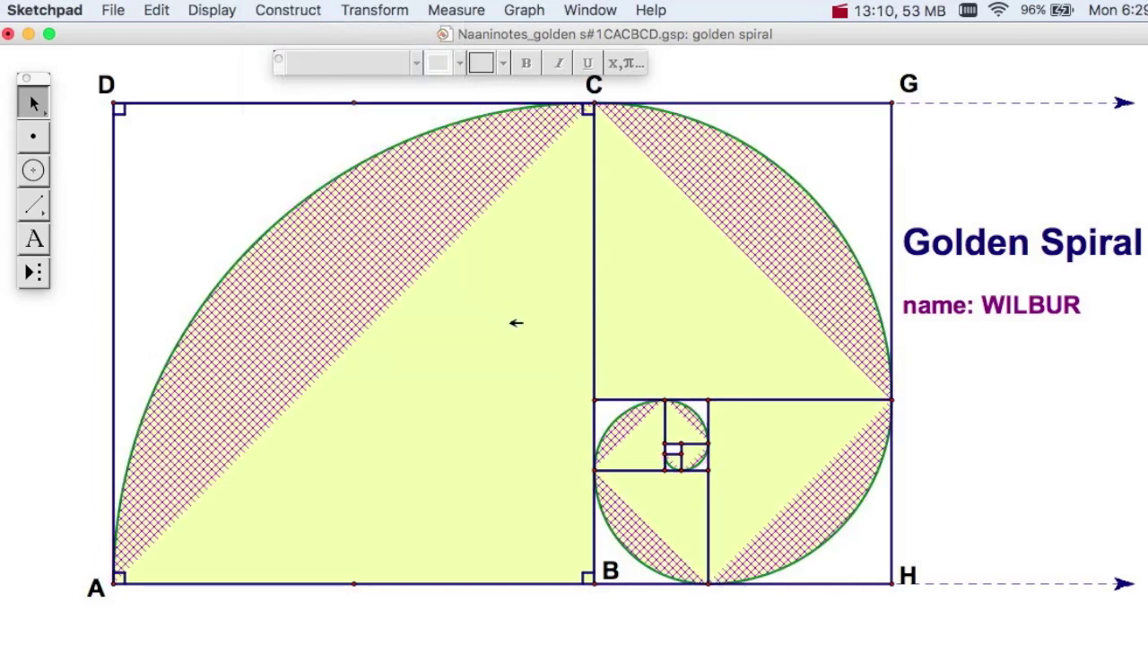
Step: Color the arc segments pink, deselect, and drag point B left to shrink the construction
click(203, 9)
mouse_move(224, 54)
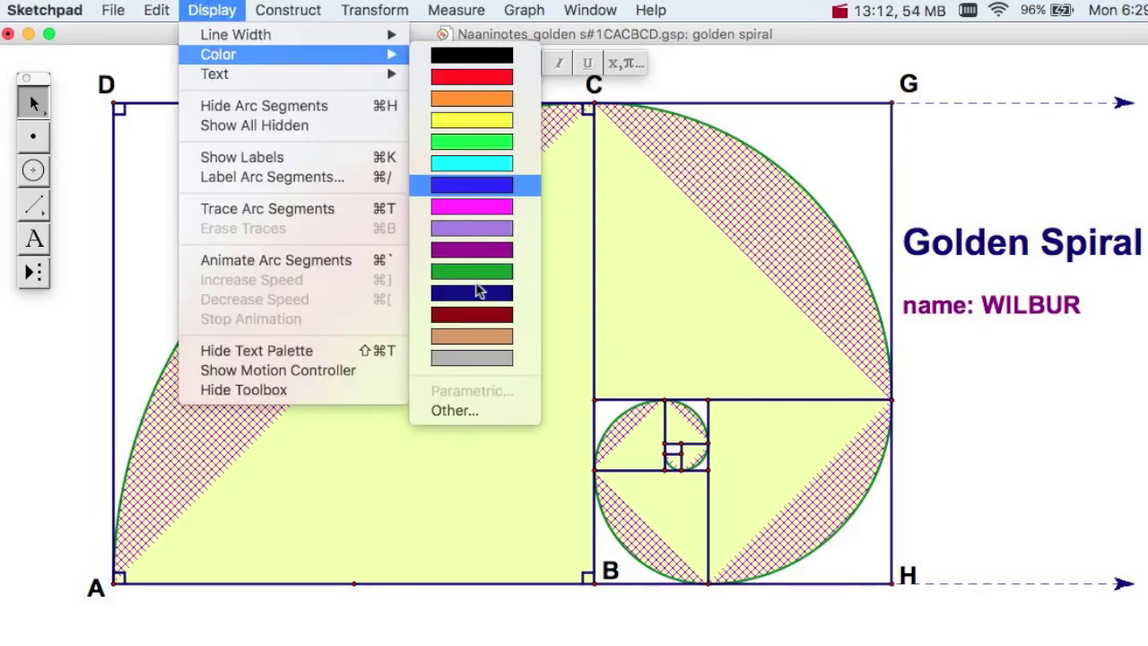
click(486, 410)
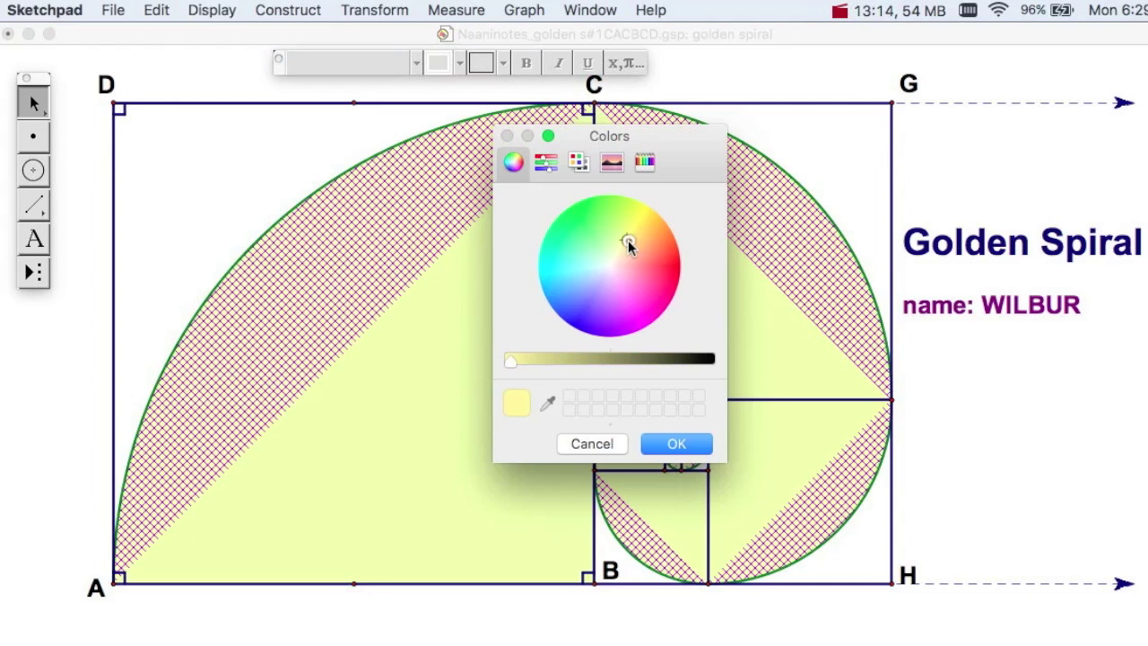
click(637, 262)
click(678, 445)
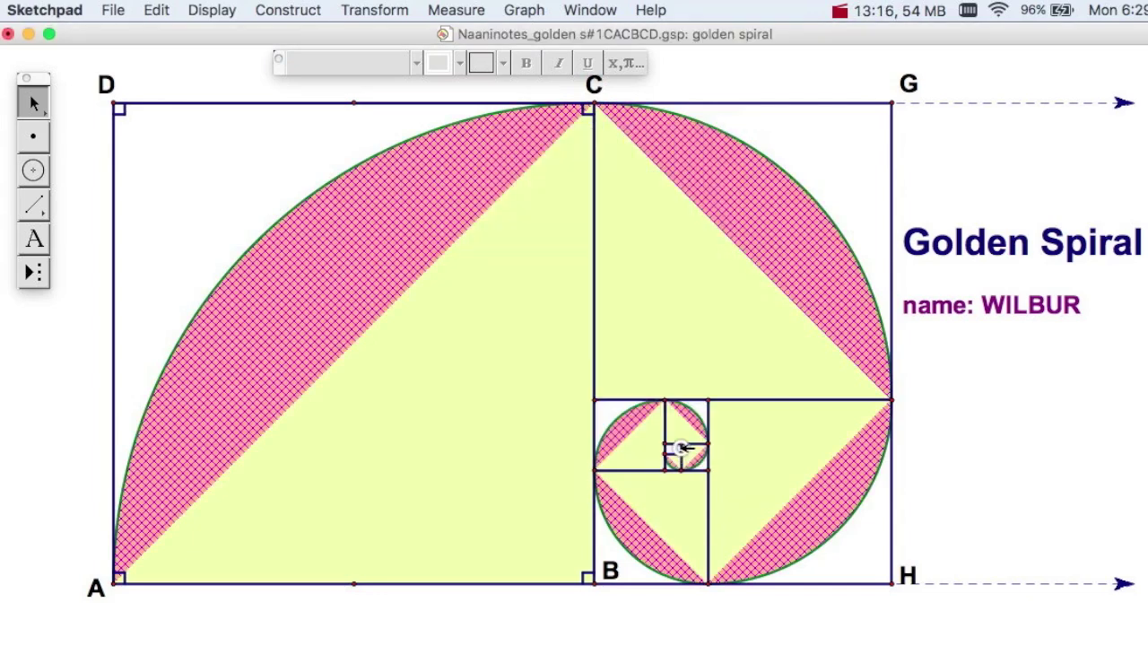
click(1041, 453)
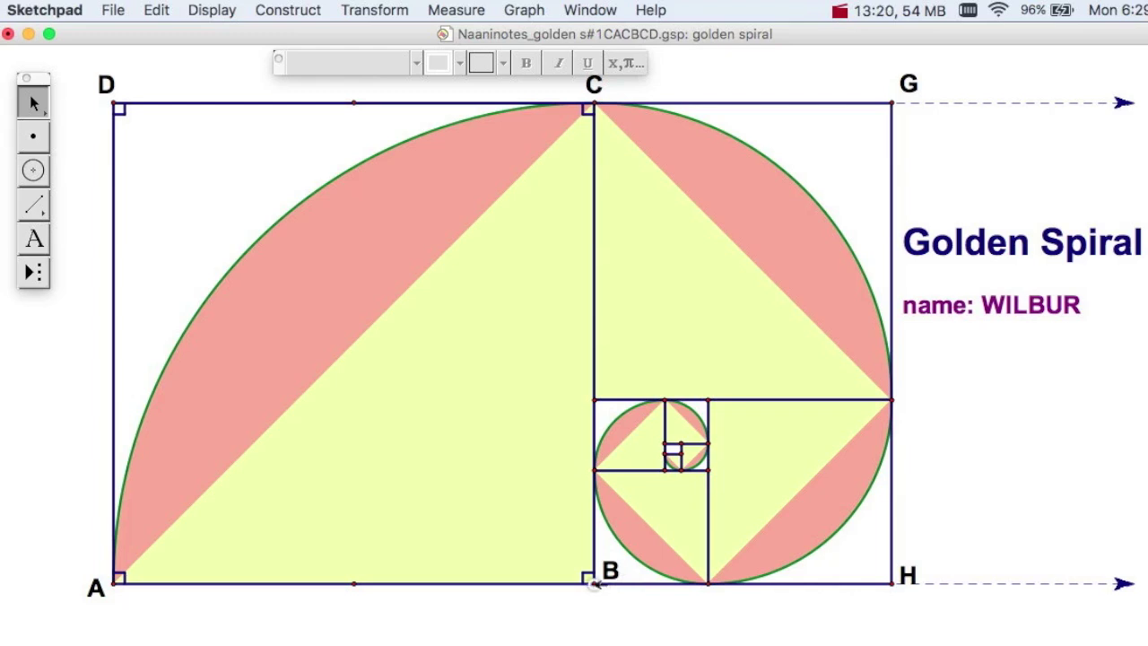
drag(594, 584, 547, 583)
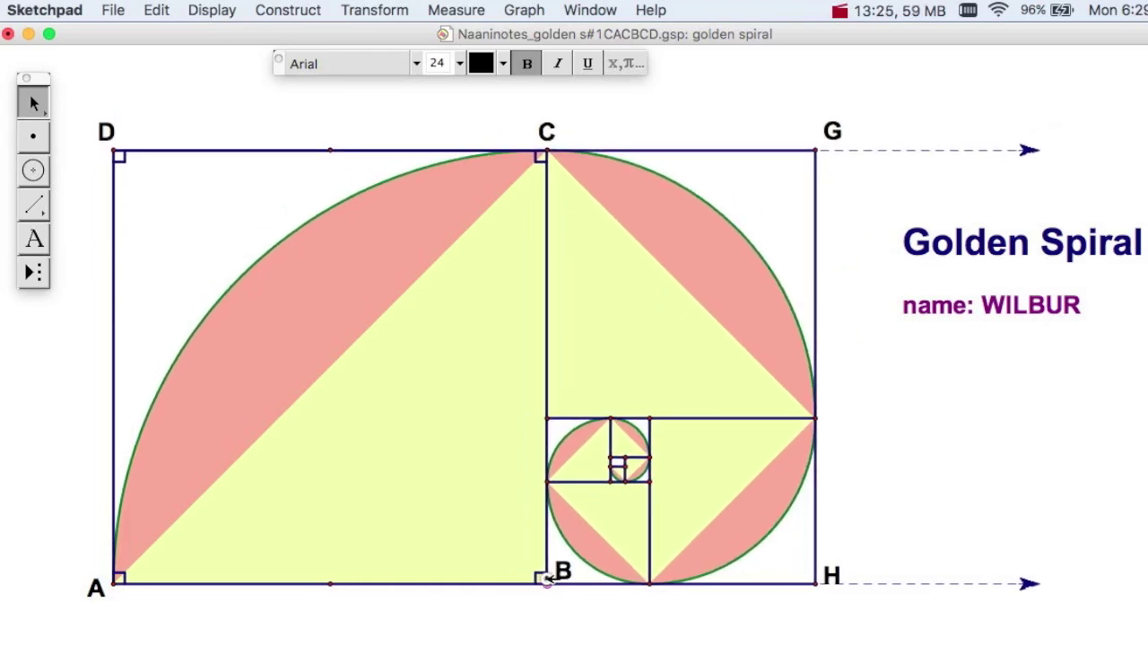